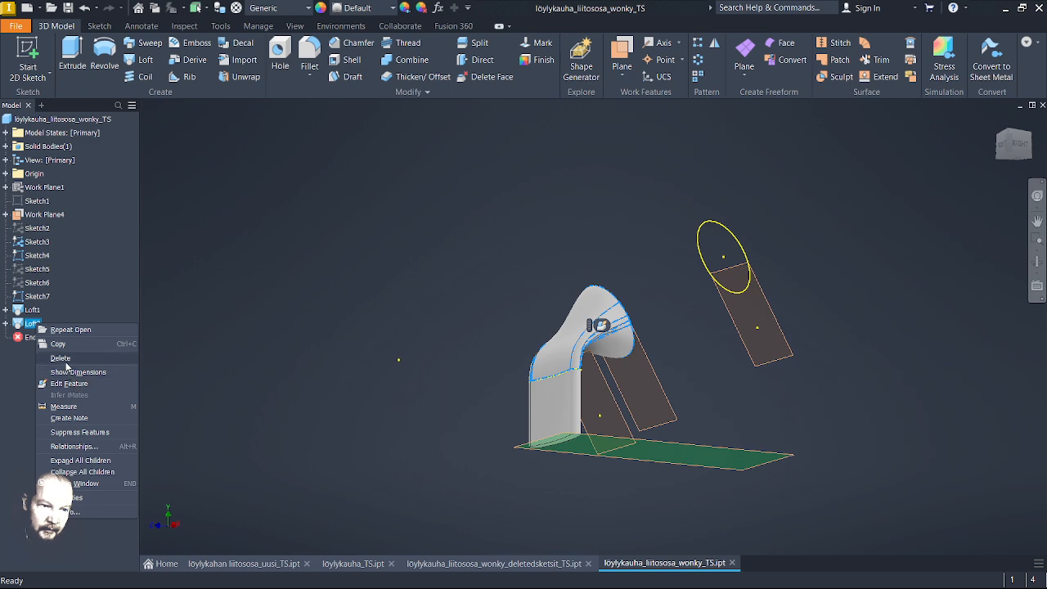
Delete the upper loft, the curved transition above the straight base body
{"action": "left_click", "coordinate": [65, 359]}
{"action": "middle_click_drag", "start_coordinate": [459, 372], "coordinate": [465, 413], "text": "shift"}
{"action": "scroll", "coordinate": [648, 405], "scroll_direction": "up", "scroll_amount": 3}
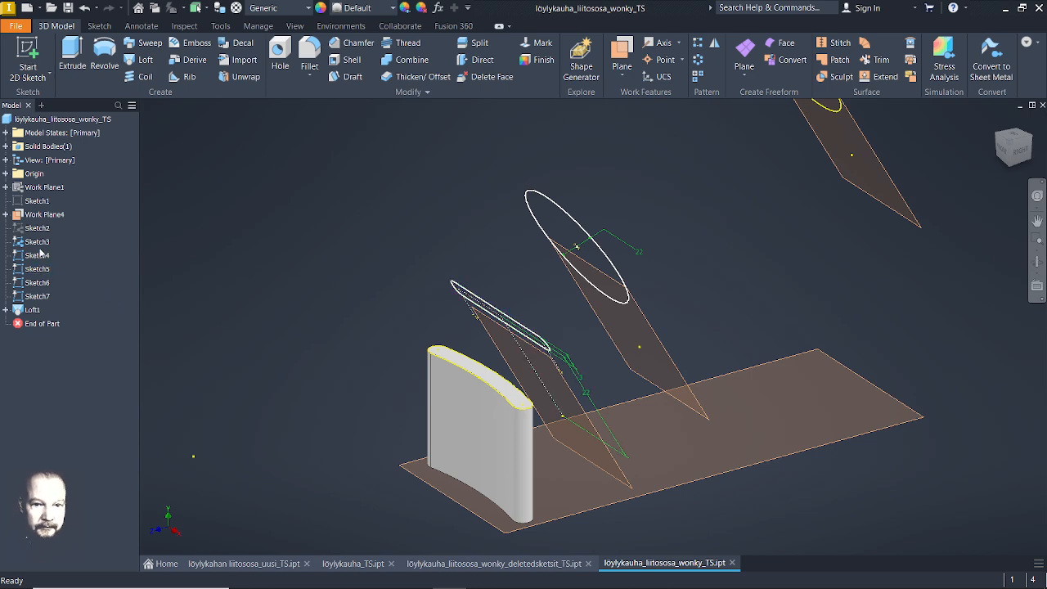
Open Sketch5, the straight slot profile, to examine its geometry and constraints, and close it again
{"action": "right_click", "coordinate": [44, 269]}
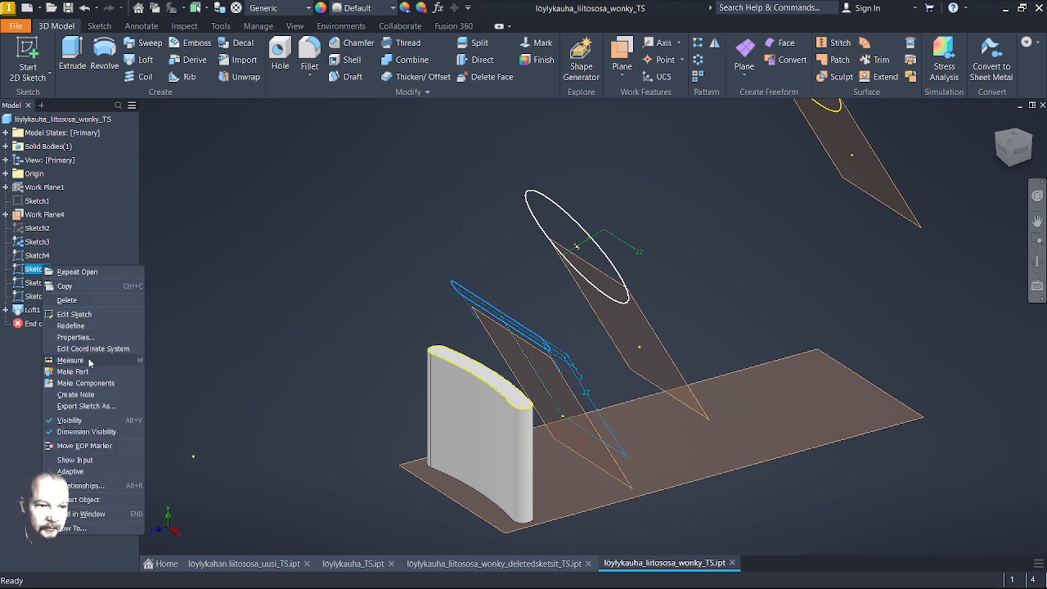
{"action": "left_click", "coordinate": [82, 314]}
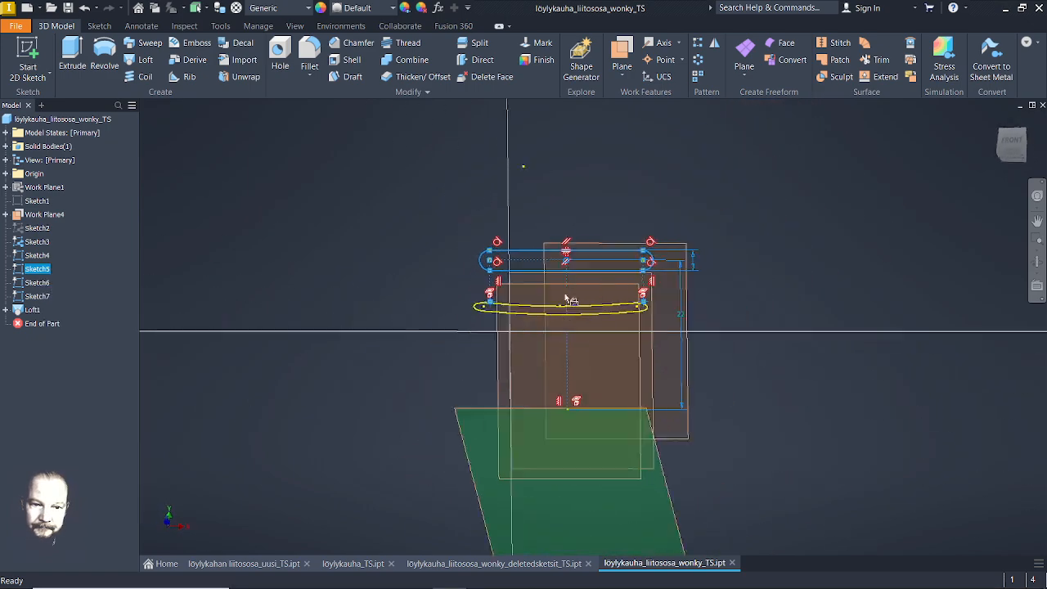
{"action": "scroll", "coordinate": [646, 254], "scroll_direction": "up", "scroll_amount": 4}
{"action": "scroll", "coordinate": [634, 257], "scroll_direction": "down", "scroll_amount": 2}
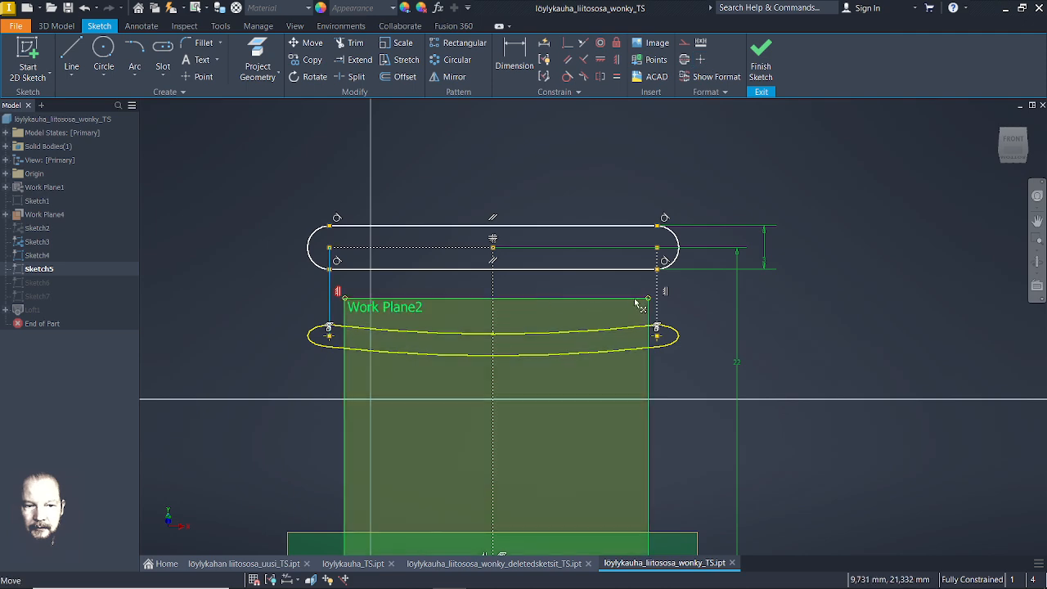
{"action": "left_click", "coordinate": [760, 72]}
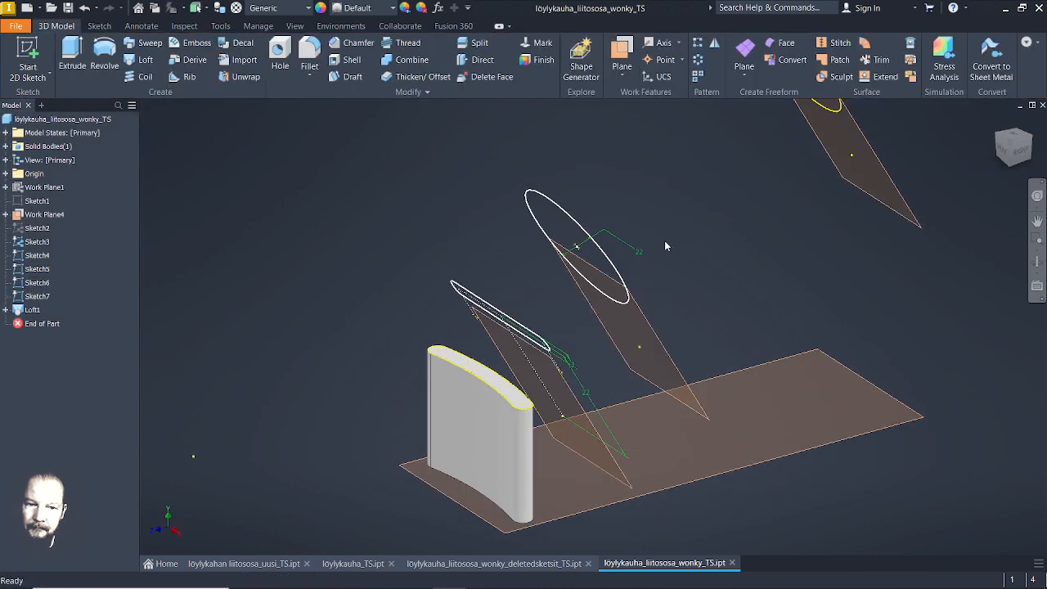
Delete Sketch6 and Sketch7, the two round profiles on the tilted work planes
{"action": "middle_click_drag", "start_coordinate": [660, 257], "coordinate": [680, 235]}
{"action": "left_click", "coordinate": [615, 245]}
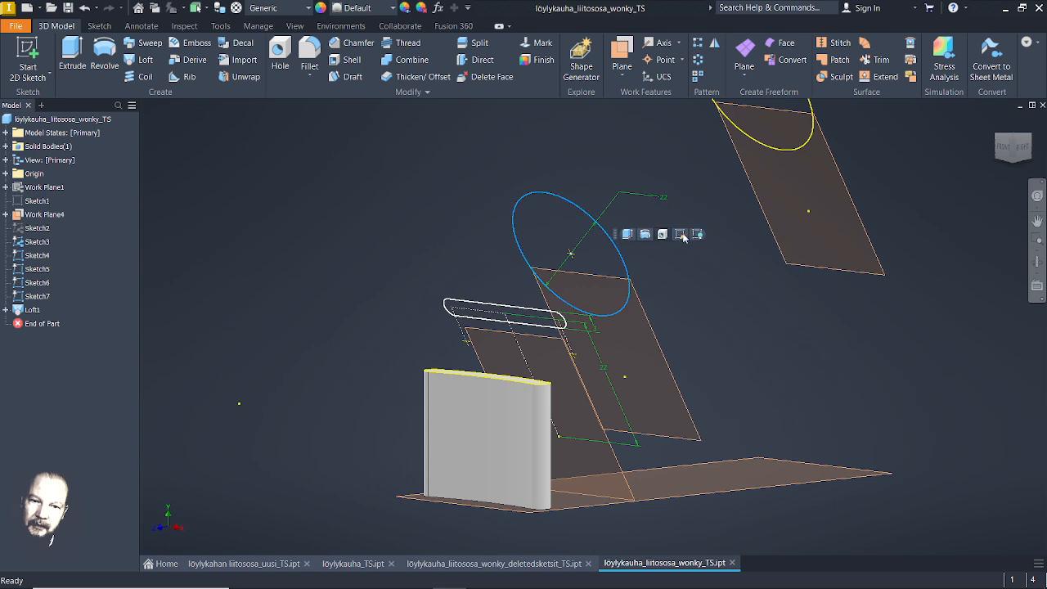
{"action": "right_click", "coordinate": [36, 288]}
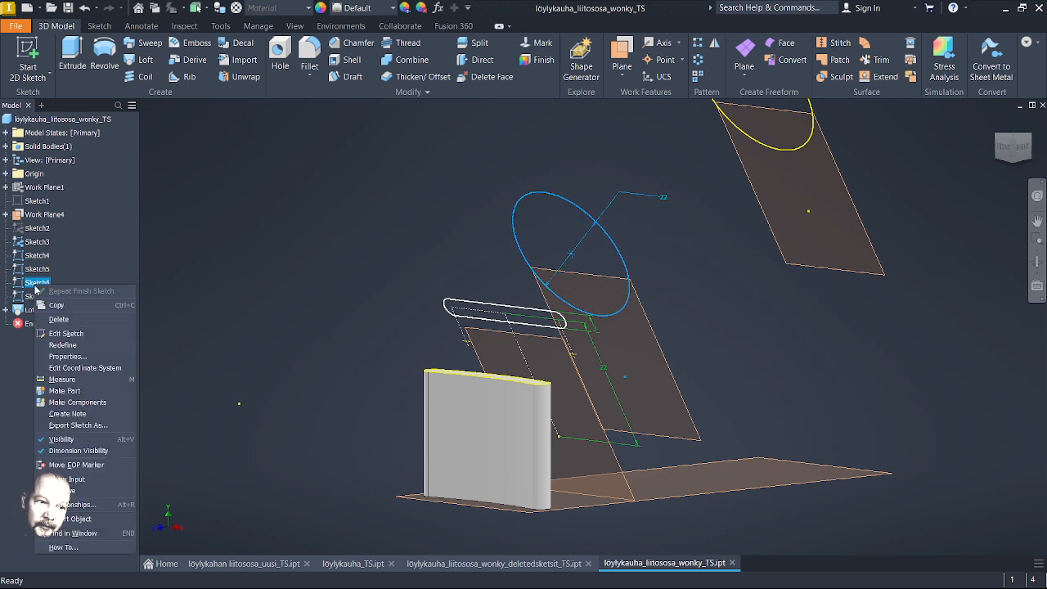
{"action": "left_click", "coordinate": [49, 319]}
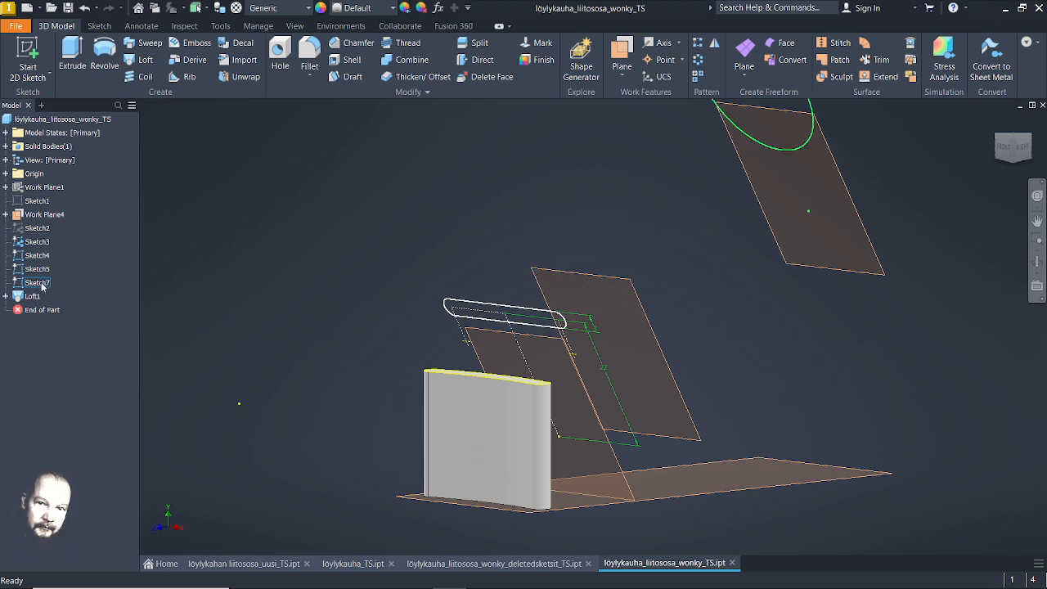
{"action": "right_click", "coordinate": [41, 287]}
{"action": "left_click", "coordinate": [54, 317]}
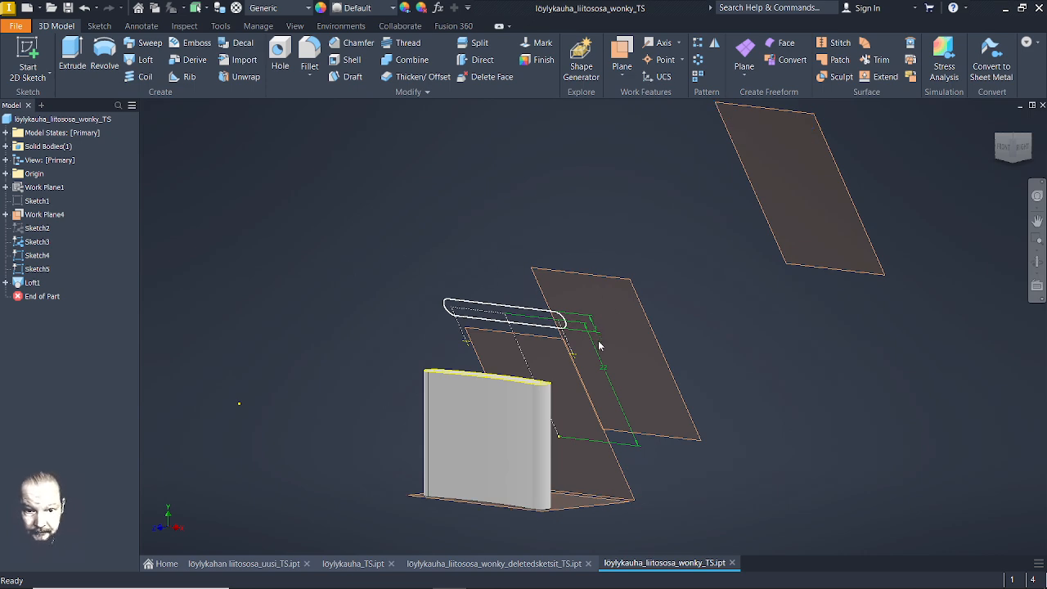
{"action": "middle_click_drag", "start_coordinate": [643, 369], "coordinate": [627, 373], "text": "shift"}
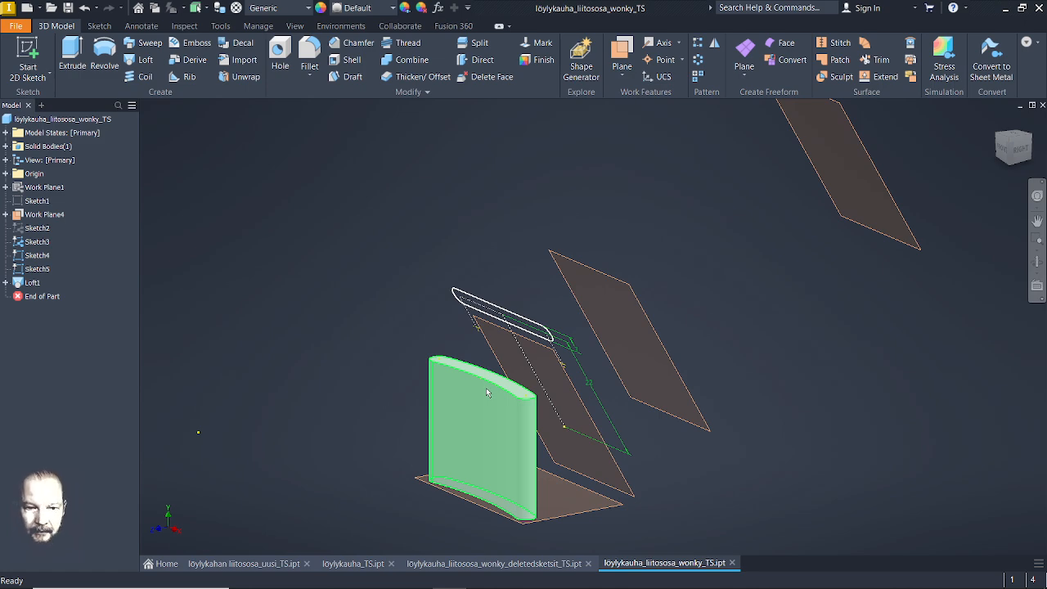
{"action": "mouse_move", "coordinate": [486, 388]}
{"action": "middle_mouse_down", "text": "shift"}
{"action": "mouse_move", "coordinate": [477, 397]}
{"action": "mouse_move", "coordinate": [500, 390]}
{"action": "middle_mouse_up", "text": "shift"}
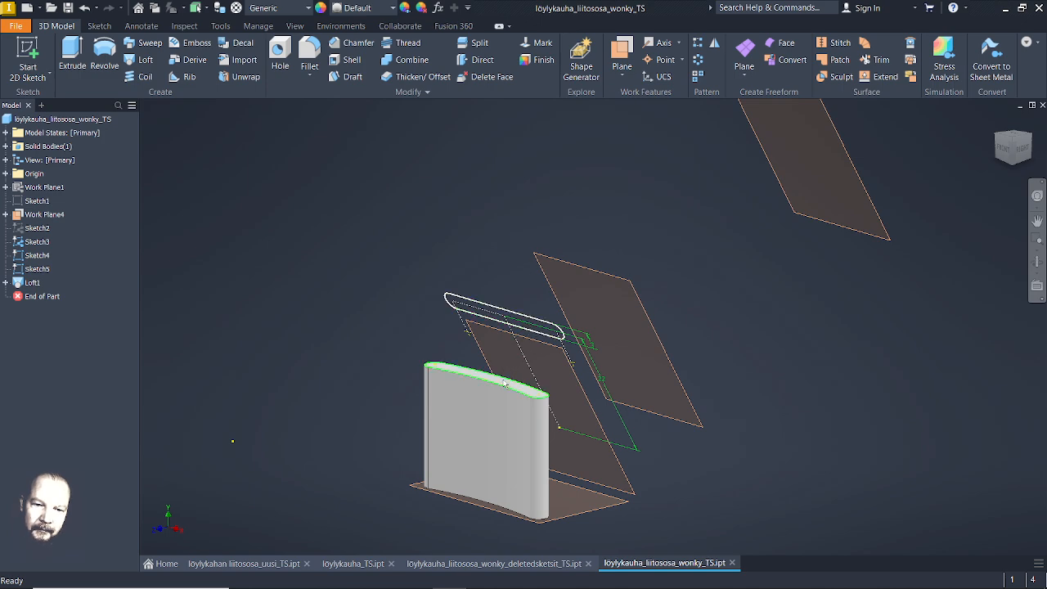
{"action": "scroll", "coordinate": [531, 361], "scroll_direction": "up", "scroll_amount": 3}
{"action": "middle_click_drag", "start_coordinate": [543, 349], "coordinate": [518, 346], "text": "shift"}
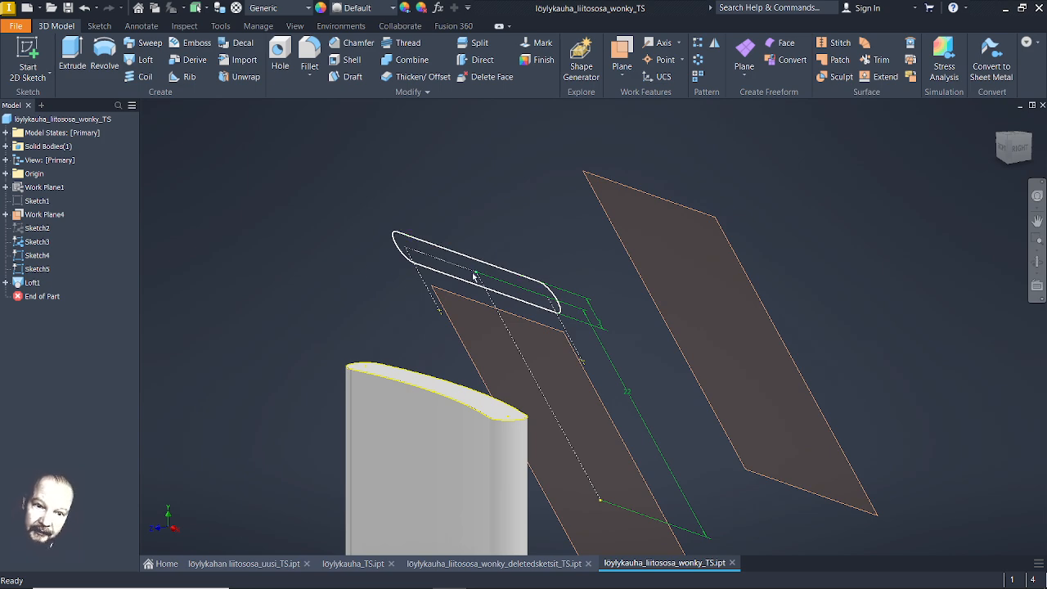
{"action": "left_click", "coordinate": [37, 270]}
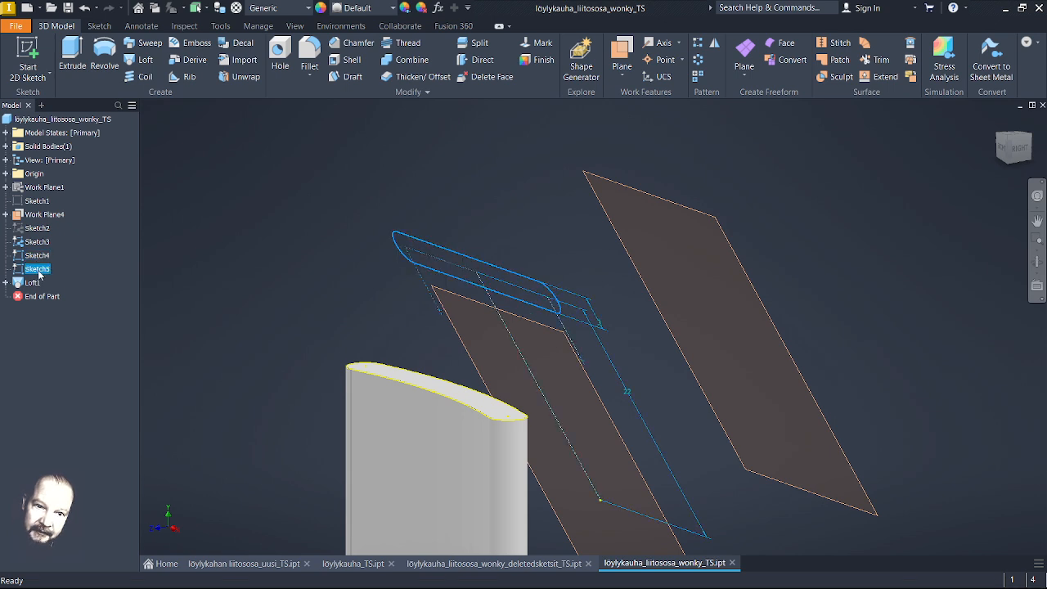
{"action": "right_click", "coordinate": [39, 271]}
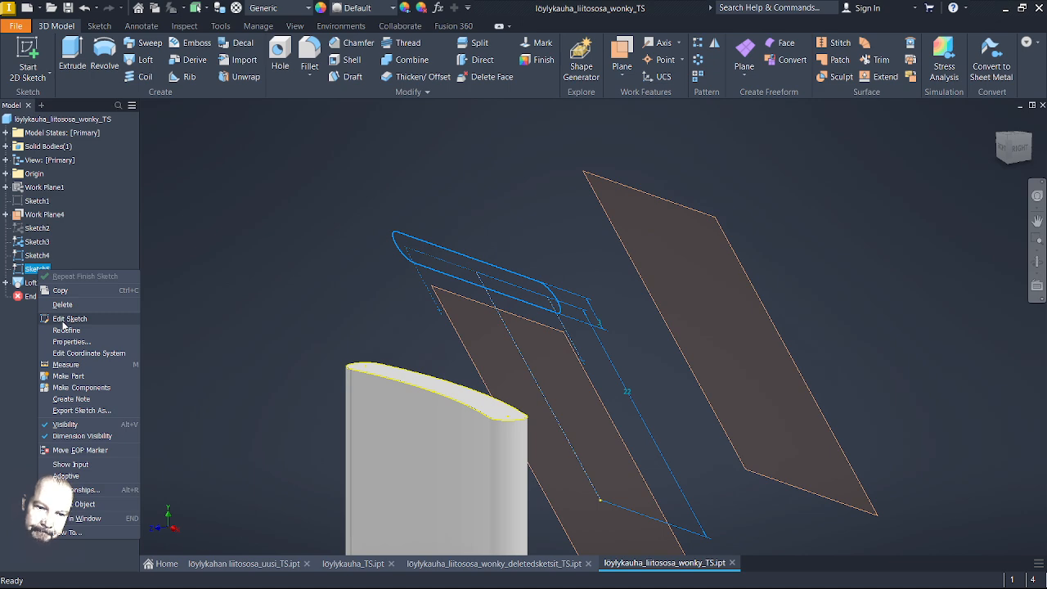
{"action": "left_click", "coordinate": [237, 337]}
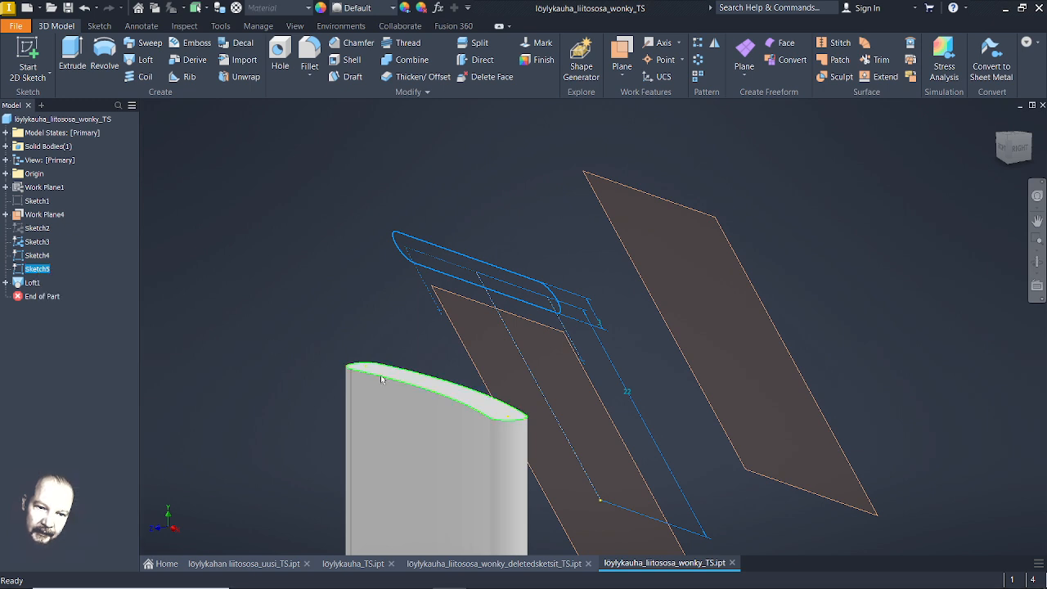
Delete Loft1, the remaining straight base body, keeping its profile sketches
{"action": "mouse_move", "coordinate": [299, 392]}
{"action": "middle_mouse_down", "text": "shift"}
{"action": "mouse_move", "coordinate": [263, 370]}
{"action": "mouse_move", "coordinate": [269, 397]}
{"action": "mouse_move", "coordinate": [269, 348]}
{"action": "mouse_move", "coordinate": [385, 299]}
{"action": "middle_mouse_up", "text": "shift"}
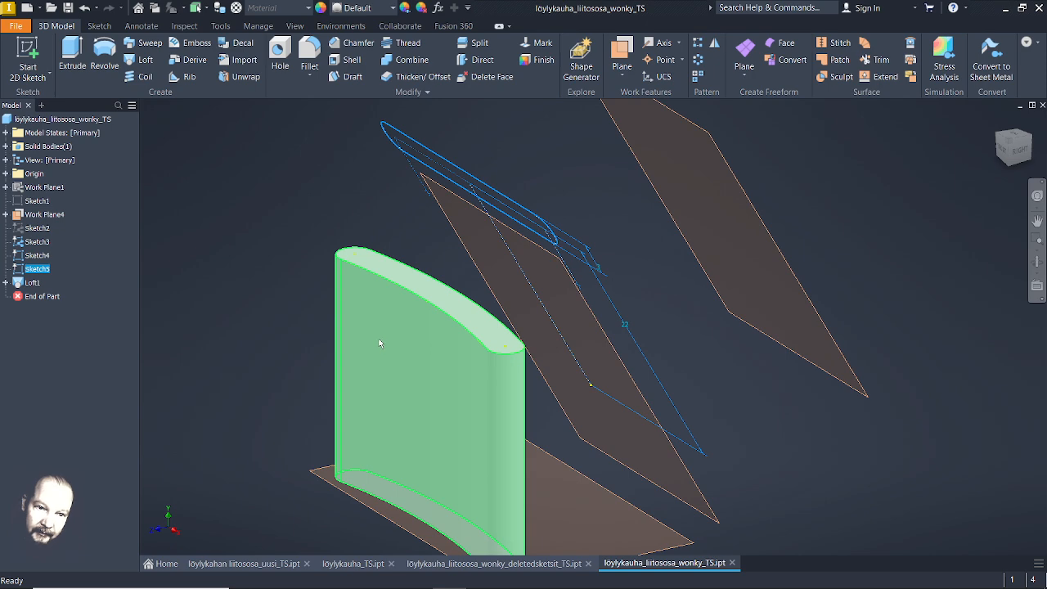
{"action": "right_click", "coordinate": [36, 283]}
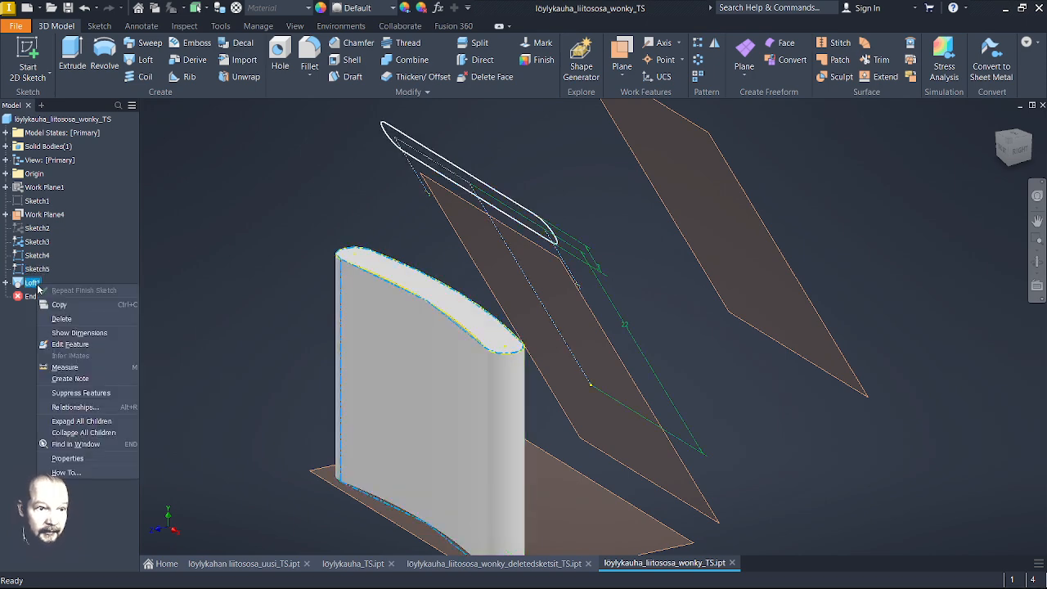
{"action": "left_click", "coordinate": [62, 319]}
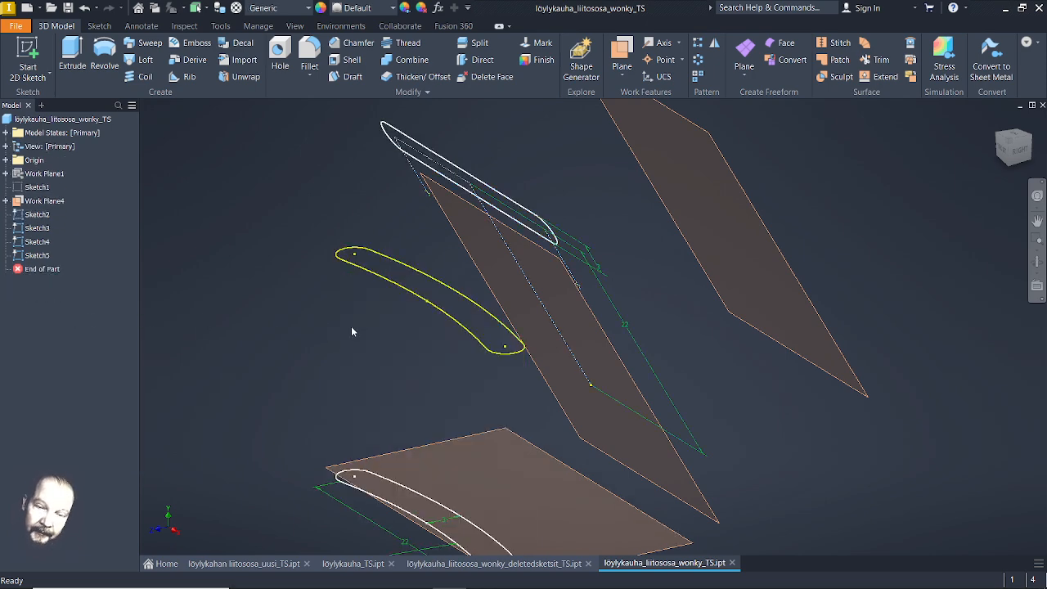
Edit Sketch2, the curved slot on the base plane, and delete all of its dimensions
{"action": "mouse_move", "coordinate": [351, 331]}
{"action": "middle_mouse_down", "text": "shift"}
{"action": "mouse_move", "coordinate": [320, 325]}
{"action": "mouse_move", "coordinate": [344, 323]}
{"action": "middle_mouse_up", "text": "shift"}
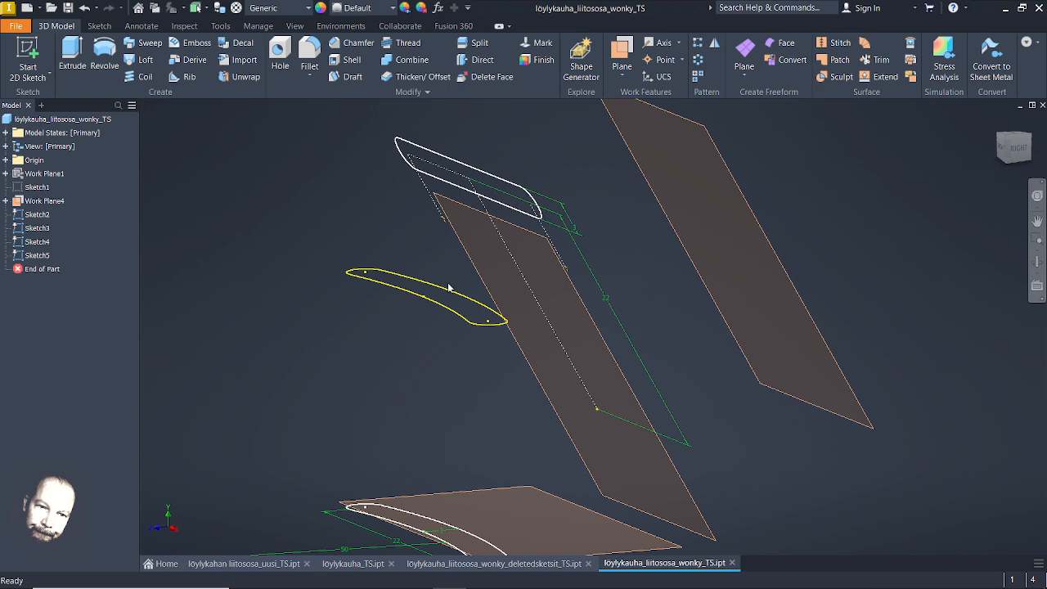
{"action": "mouse_move", "coordinate": [438, 268]}
{"action": "middle_mouse_down", "text": "shift"}
{"action": "mouse_move", "coordinate": [465, 360]}
{"action": "mouse_move", "coordinate": [456, 367]}
{"action": "middle_mouse_up", "text": "shift"}
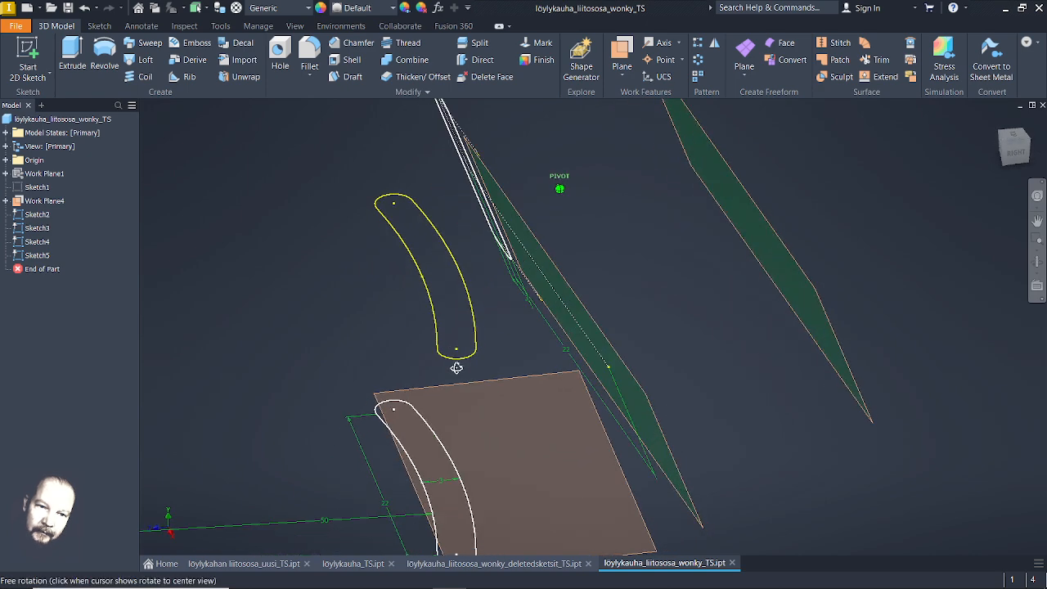
{"action": "right_click", "coordinate": [43, 217]}
{"action": "left_click", "coordinate": [86, 269]}
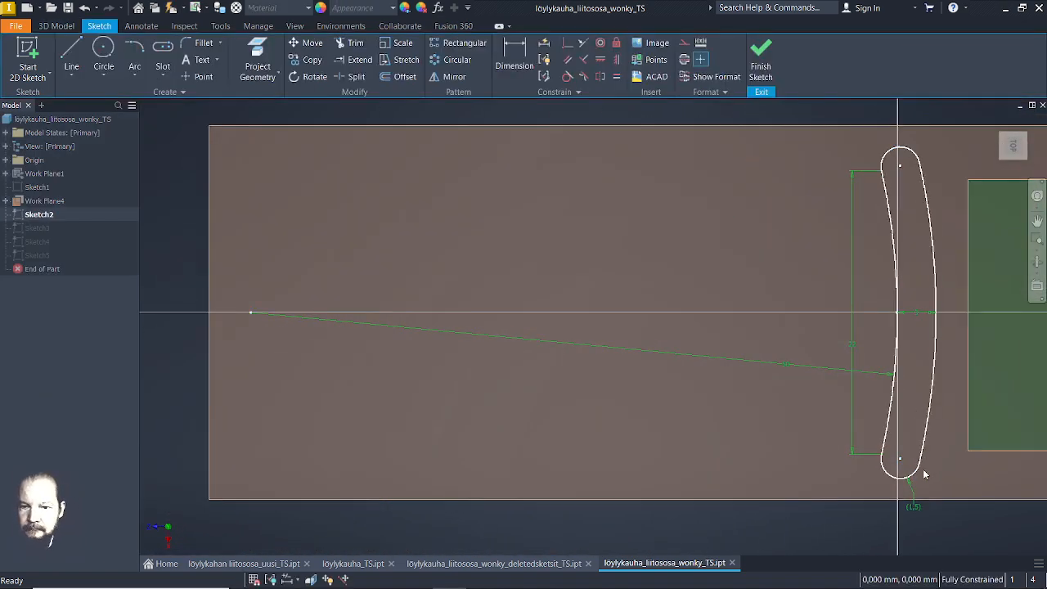
{"action": "right_click", "coordinate": [913, 491]}
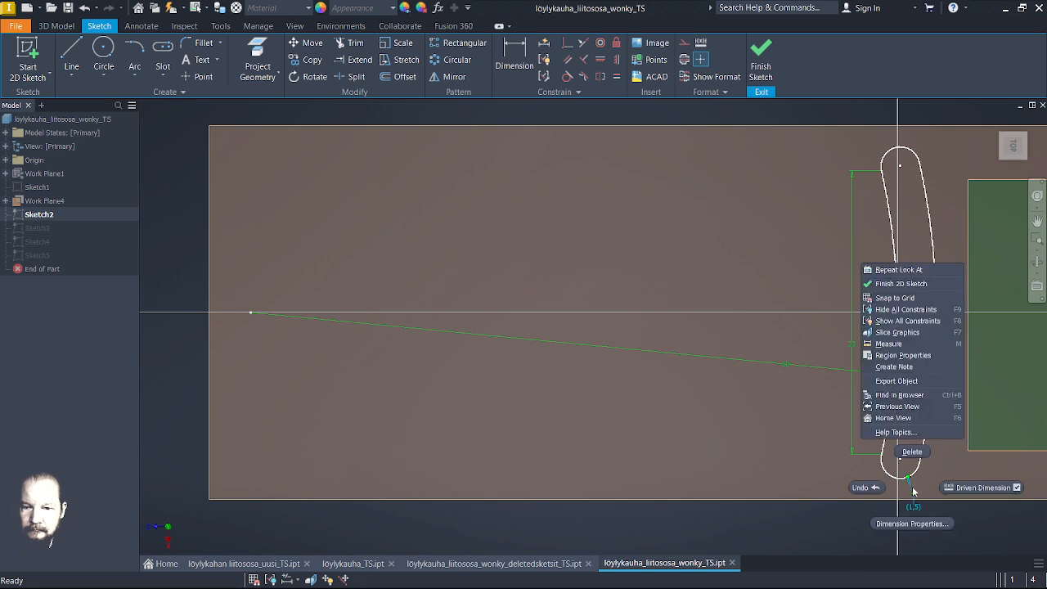
{"action": "left_click", "coordinate": [912, 452]}
{"action": "right_click", "coordinate": [856, 355]}
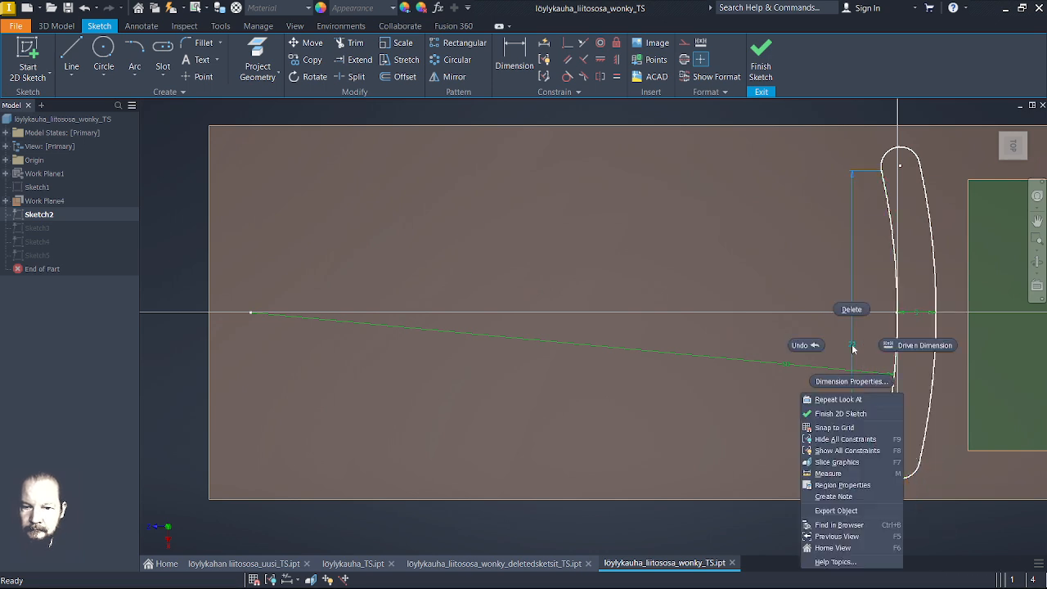
{"action": "left_click", "coordinate": [853, 305]}
{"action": "right_click", "coordinate": [858, 373]}
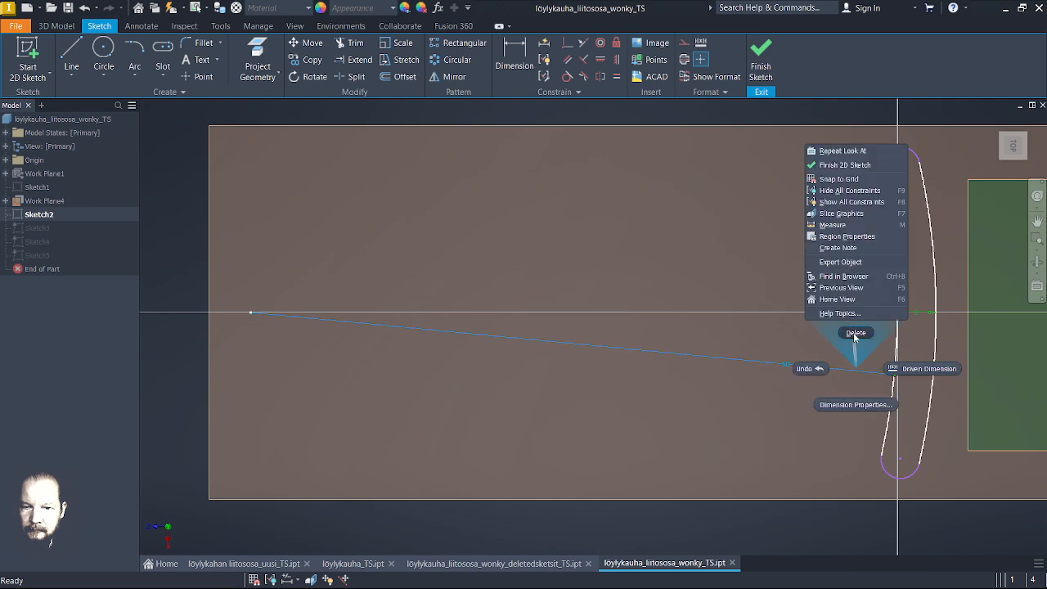
{"action": "left_click", "coordinate": [854, 330]}
{"action": "right_click", "coordinate": [918, 286]}
{"action": "key", "text": "Escape"}
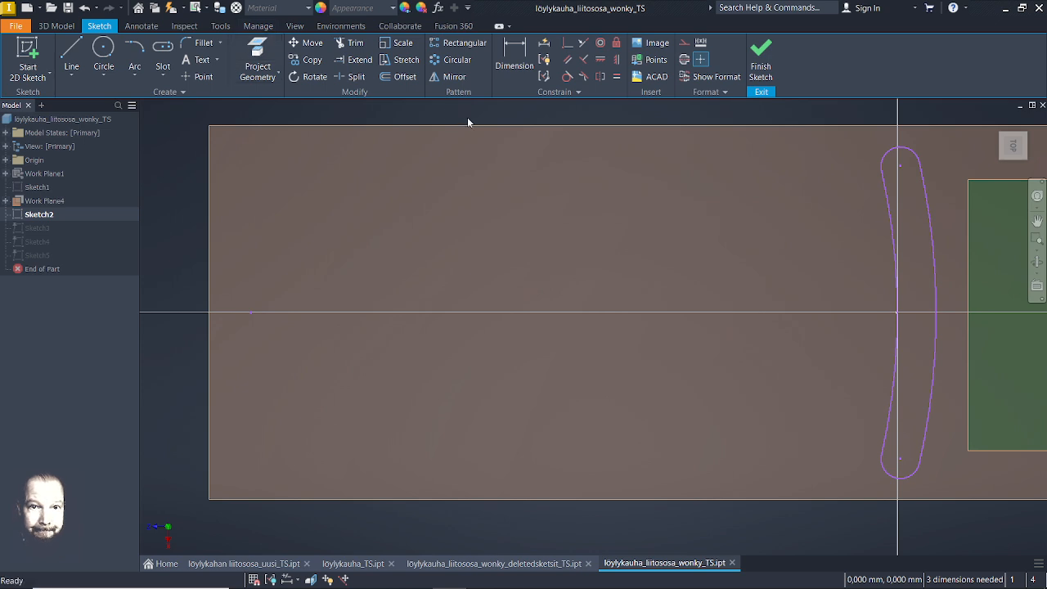
Dimension the radius of the curved slot's inner arc to 50 mm
{"action": "left_click", "coordinate": [509, 51]}
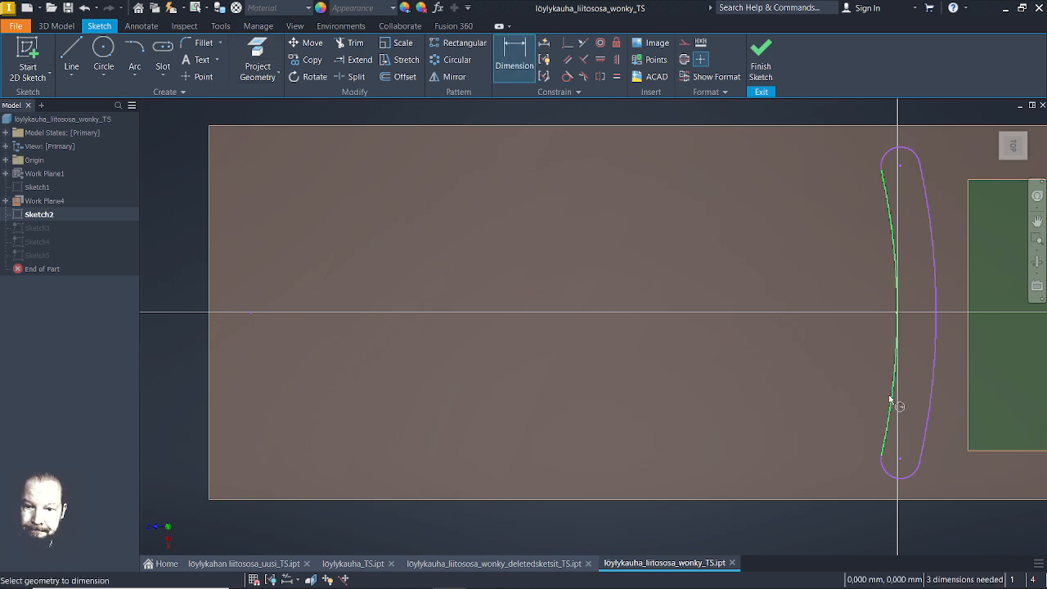
{"action": "key", "text": "Escape"}
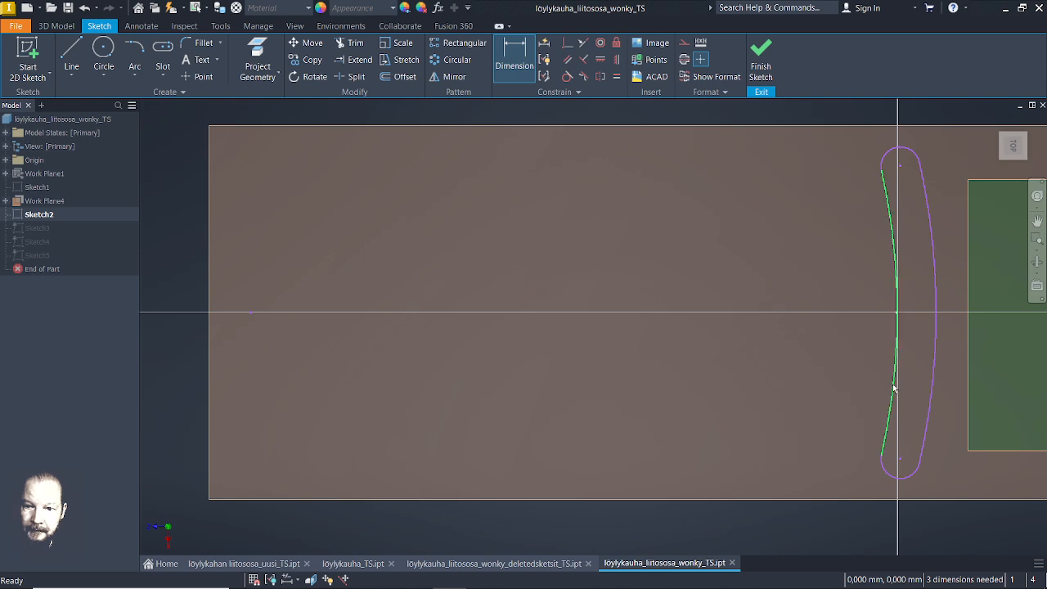
{"action": "mouse_move", "coordinate": [888, 422]}
{"action": "left_mouse_down"}
{"action": "mouse_move", "coordinate": [883, 430]}
{"action": "mouse_move", "coordinate": [899, 434]}
{"action": "left_mouse_up"}
{"action": "left_click", "coordinate": [513, 54]}
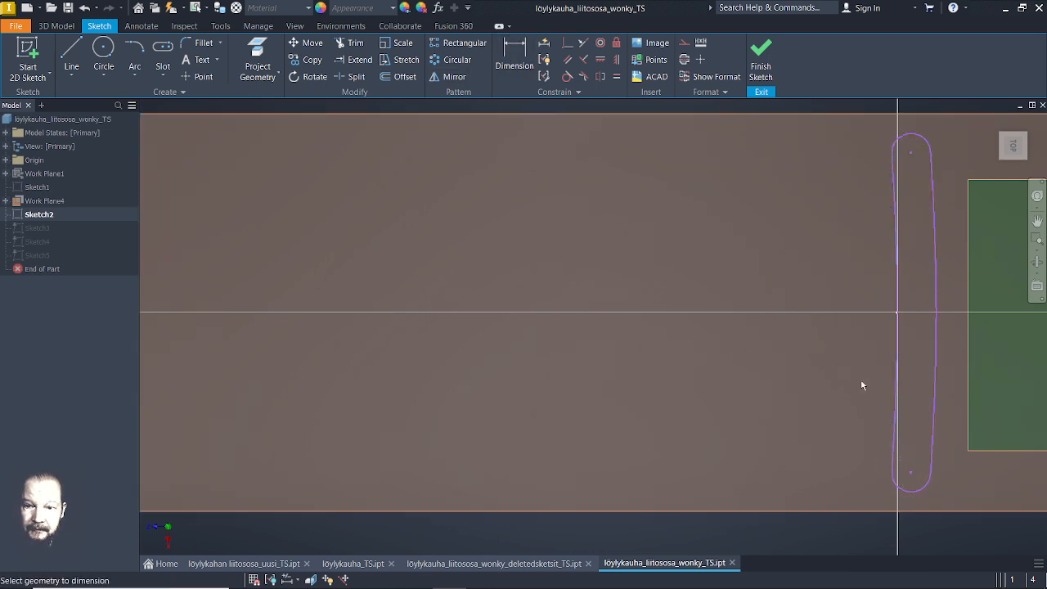
{"action": "left_click", "coordinate": [776, 371]}
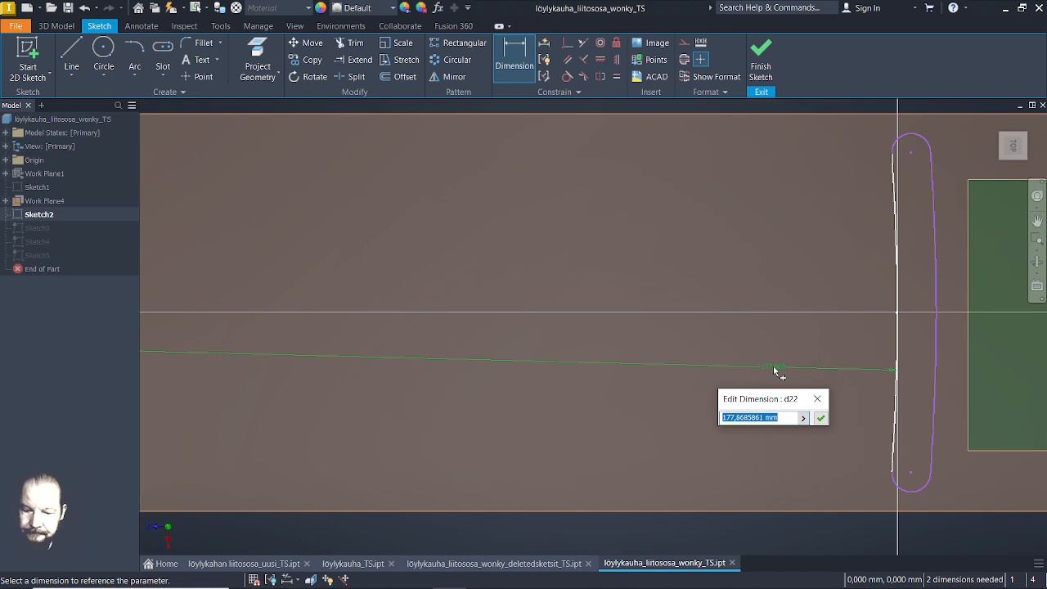
{"action": "key", "text": "Return"}
Dimension the curved slot's width between its inner and outer arcs to 3 mm
{"action": "left_click", "coordinate": [891, 210]}
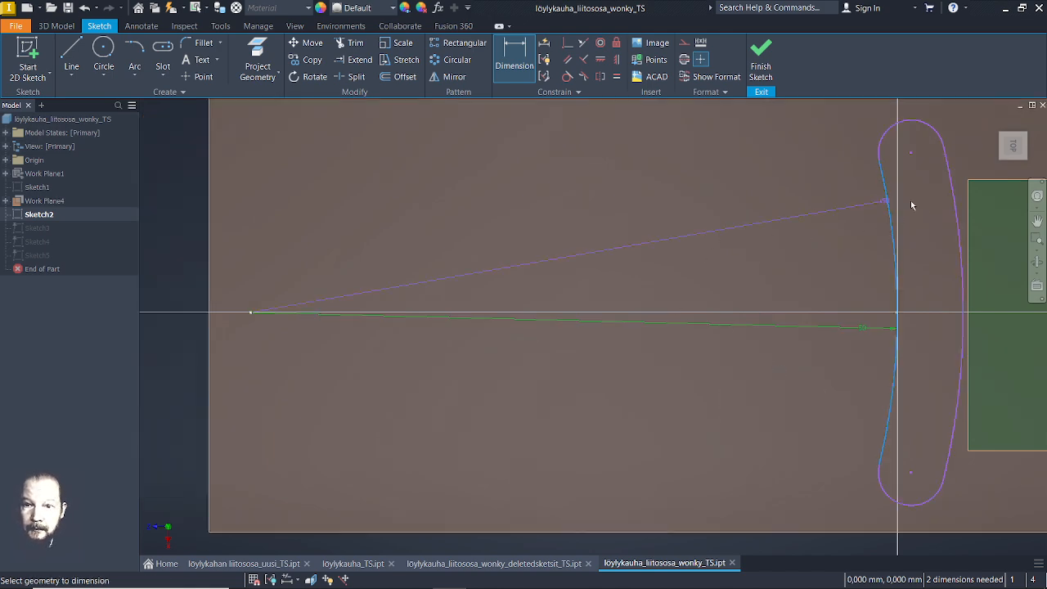
{"action": "key", "text": "Escape"}
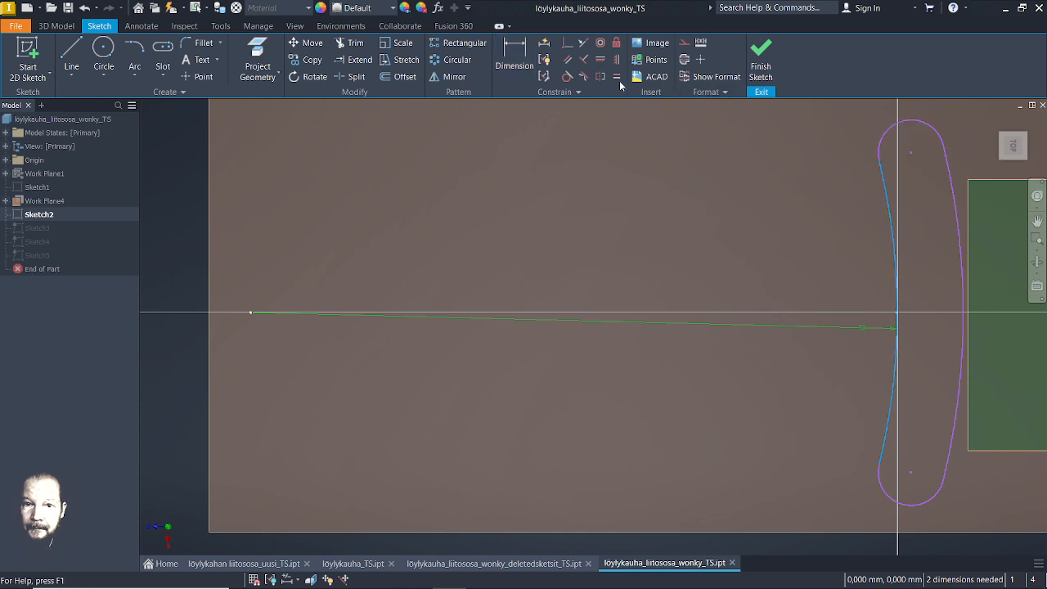
{"action": "key", "text": "d"}
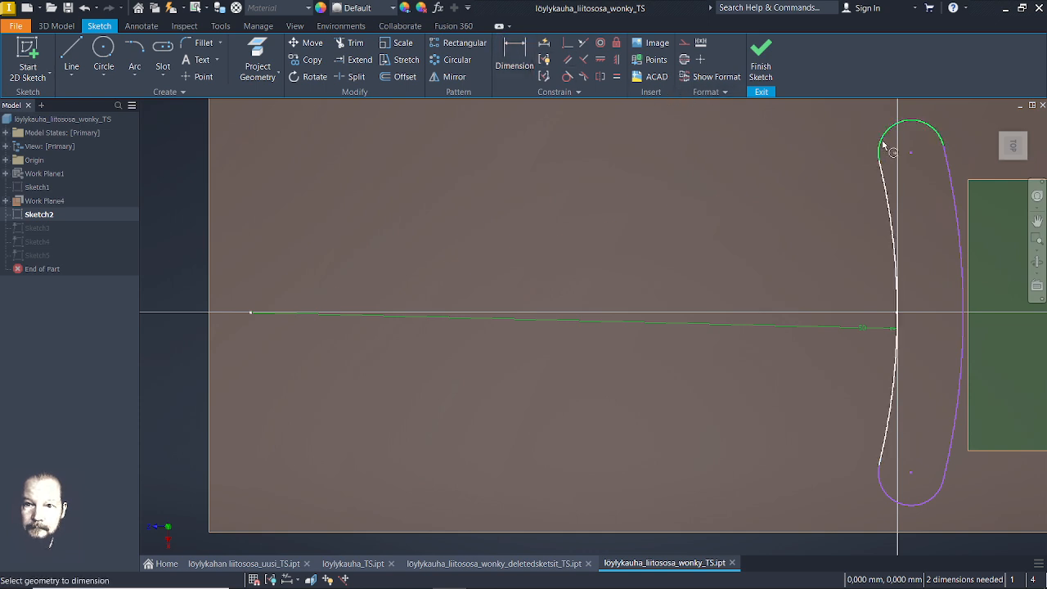
{"action": "left_click", "coordinate": [891, 208]}
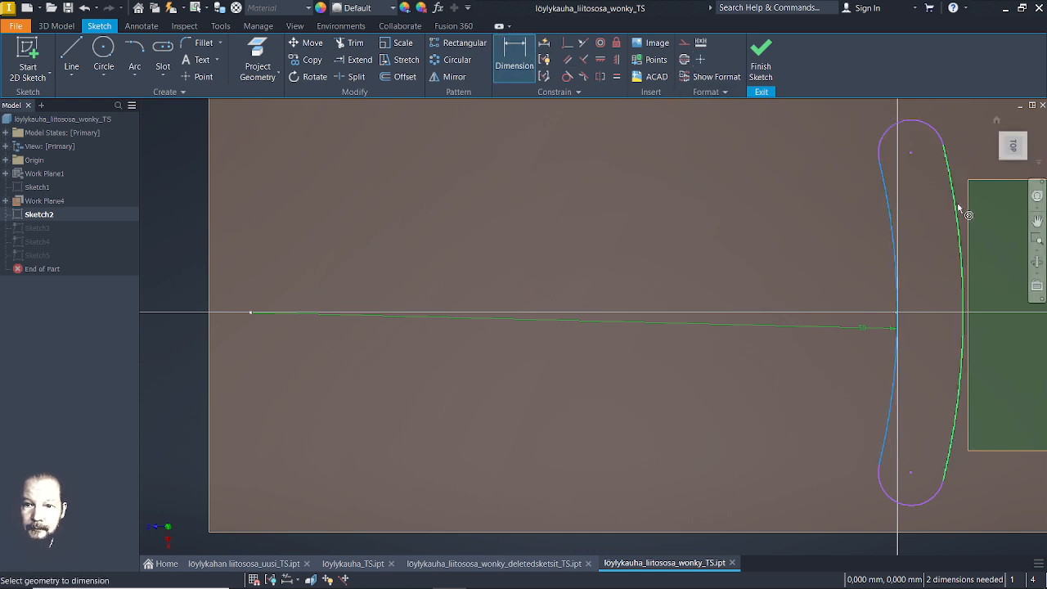
{"action": "left_click", "coordinate": [953, 206]}
{"action": "left_click", "coordinate": [932, 213]}
{"action": "type", "text": "20"}
{"action": "key", "text": "Return"}
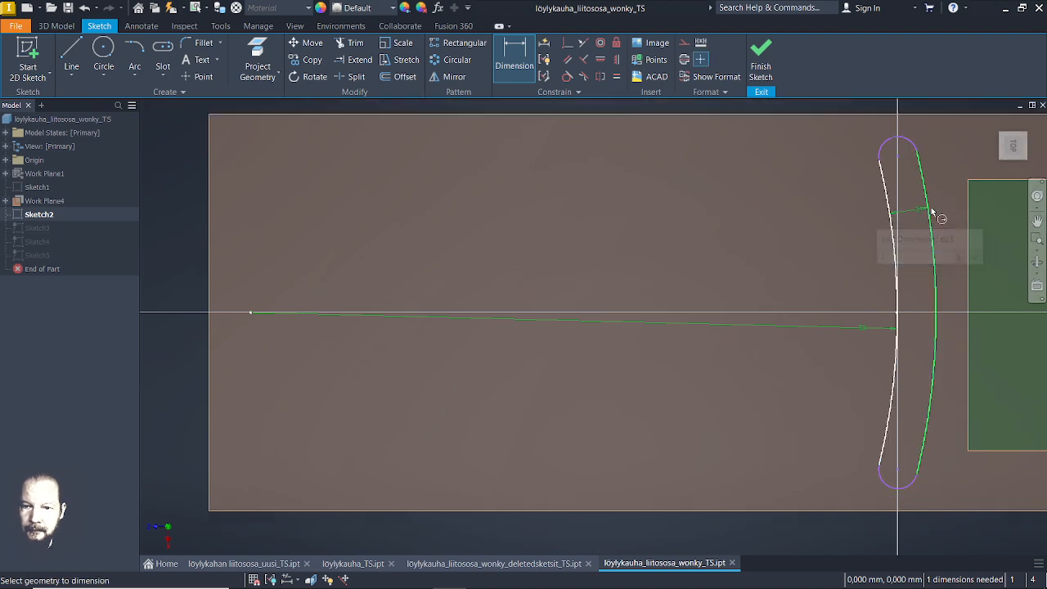
Dimension the distance between the inner arc's two endpoints to 22 mm and finish Sketch2
{"action": "left_click", "coordinate": [880, 165]}
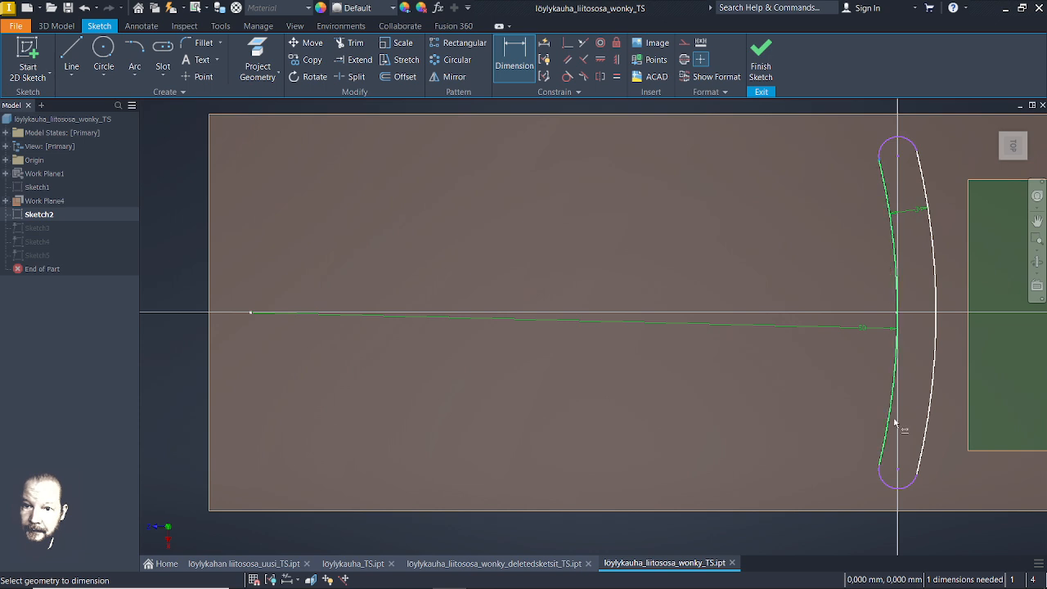
{"action": "left_click", "coordinate": [889, 474]}
{"action": "left_click", "coordinate": [857, 390]}
{"action": "type", "text": "22"}
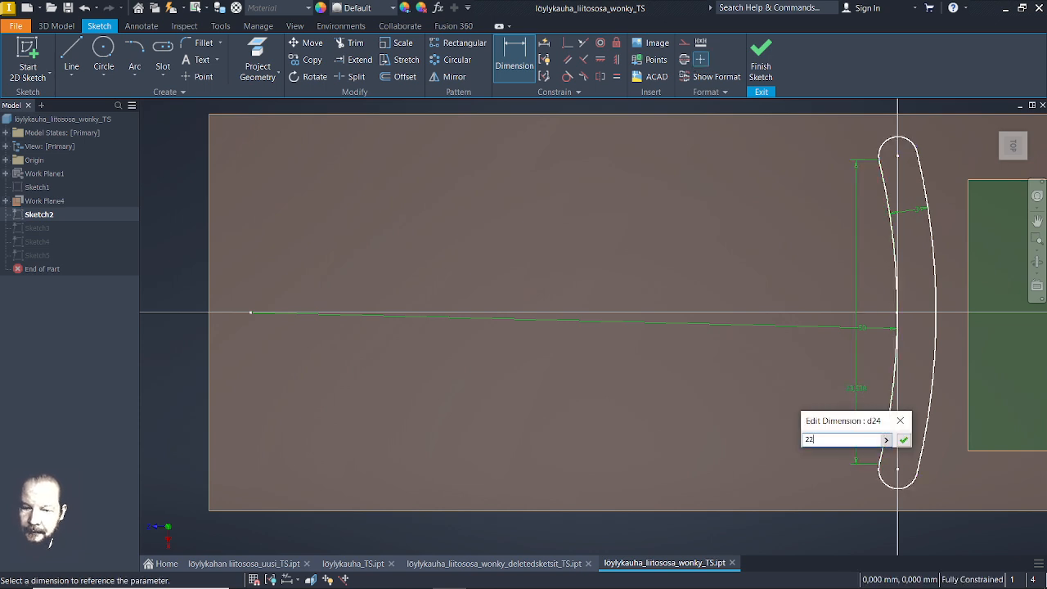
{"action": "key", "text": "Return"}
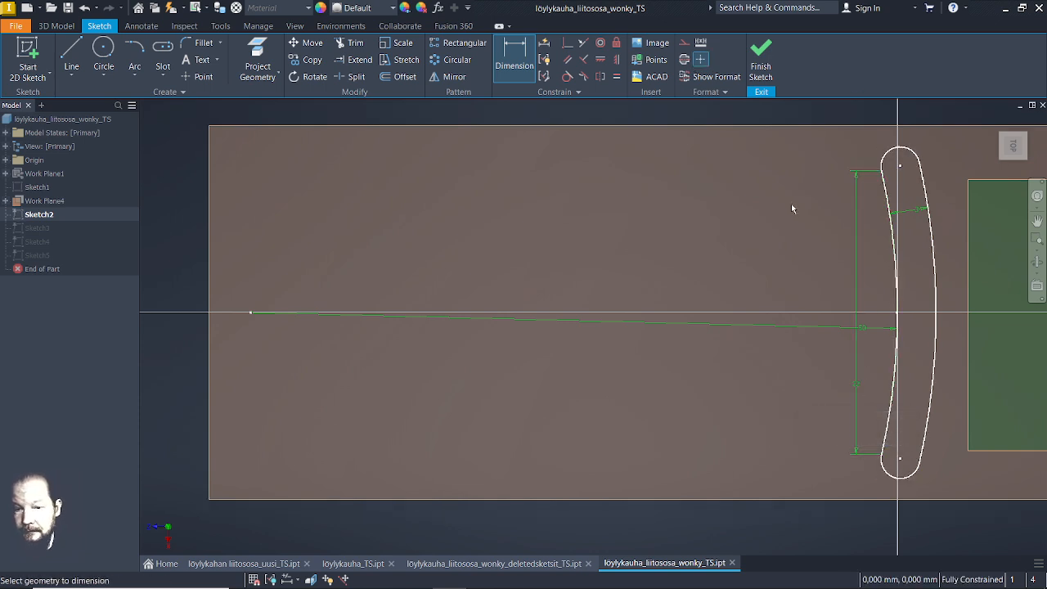
{"action": "left_click", "coordinate": [760, 58]}
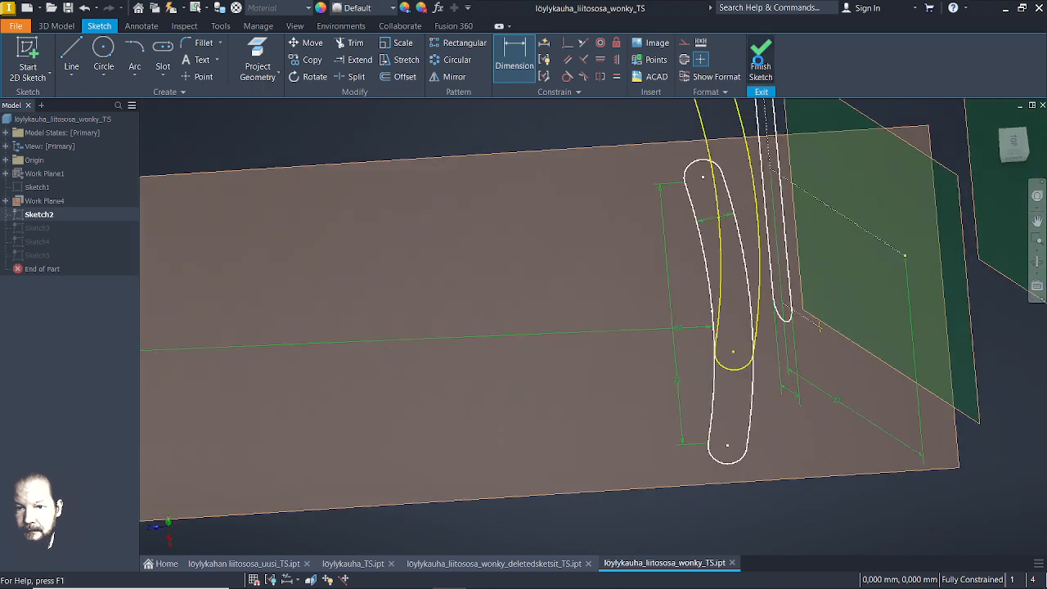
Examine Sketch3, the curved slot profile above the base plane, in sketch editing, at an angle and straight from above
{"action": "left_click", "coordinate": [37, 229]}
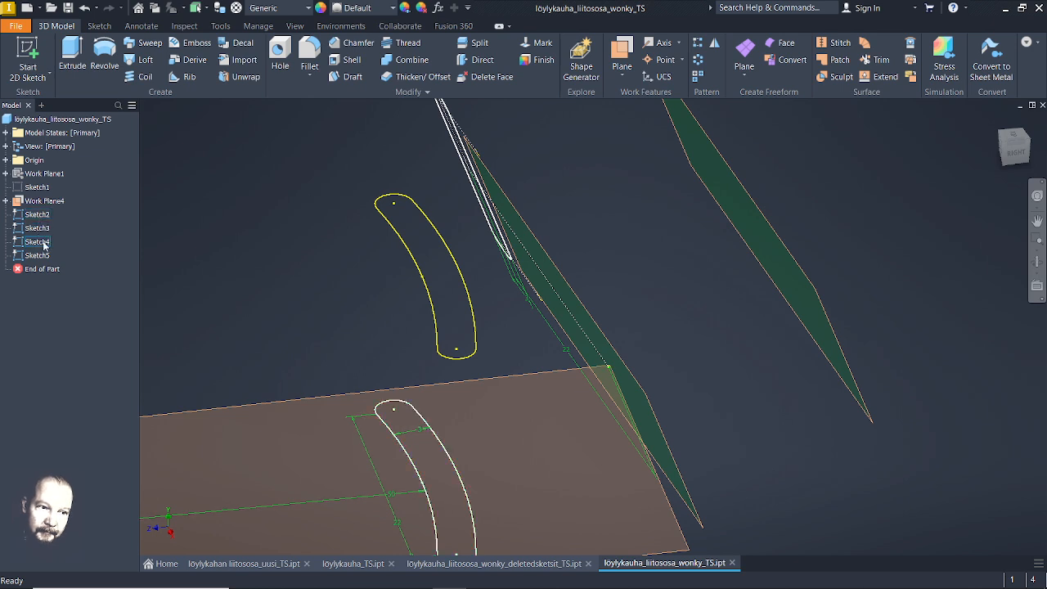
{"action": "right_click", "coordinate": [37, 229]}
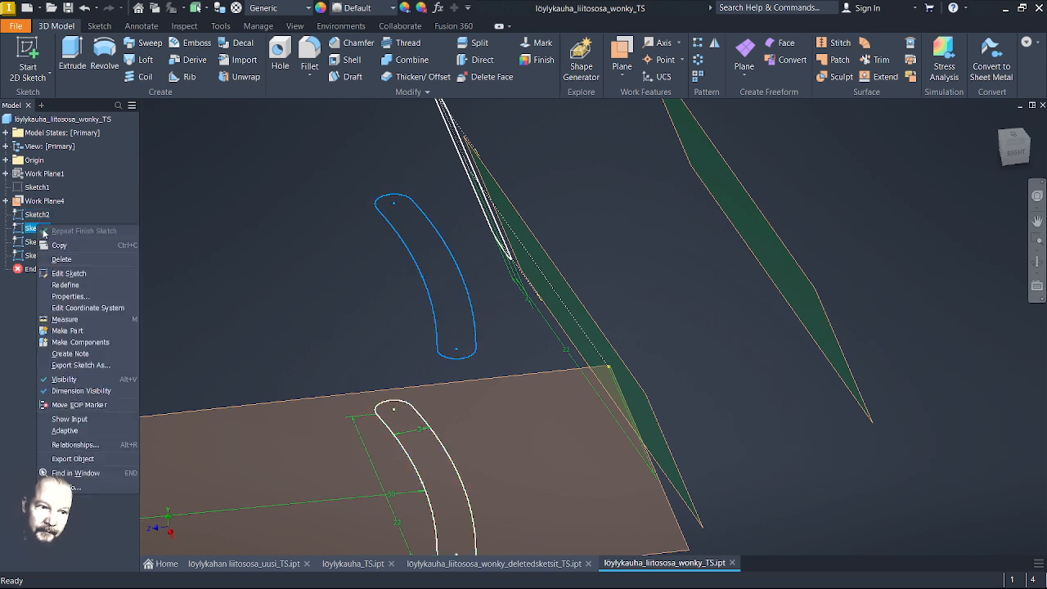
{"action": "left_click", "coordinate": [74, 270]}
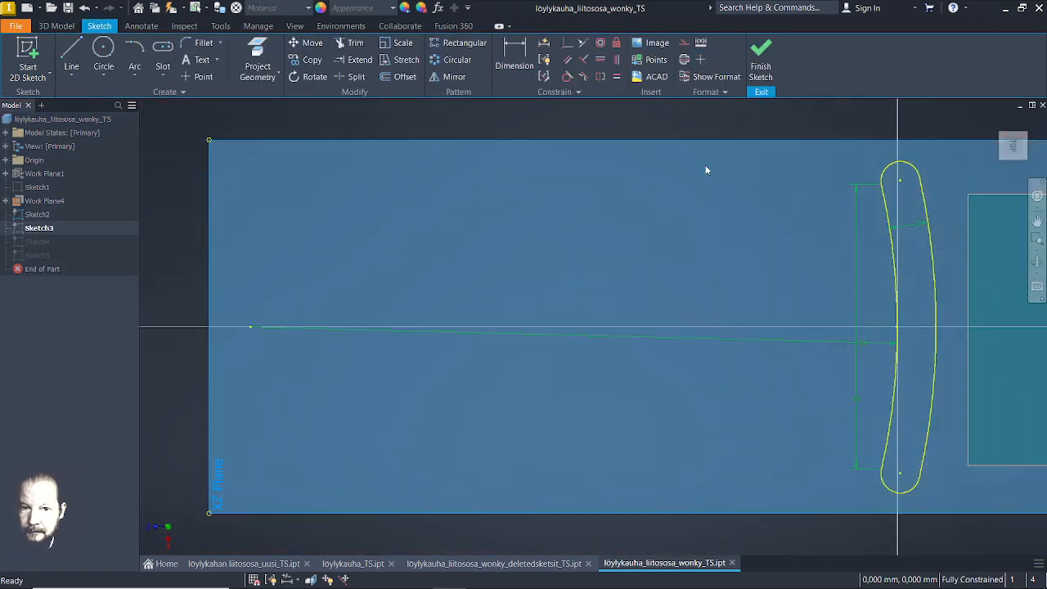
{"action": "right_click_drag", "start_coordinate": [705, 165], "coordinate": [712, 188]}
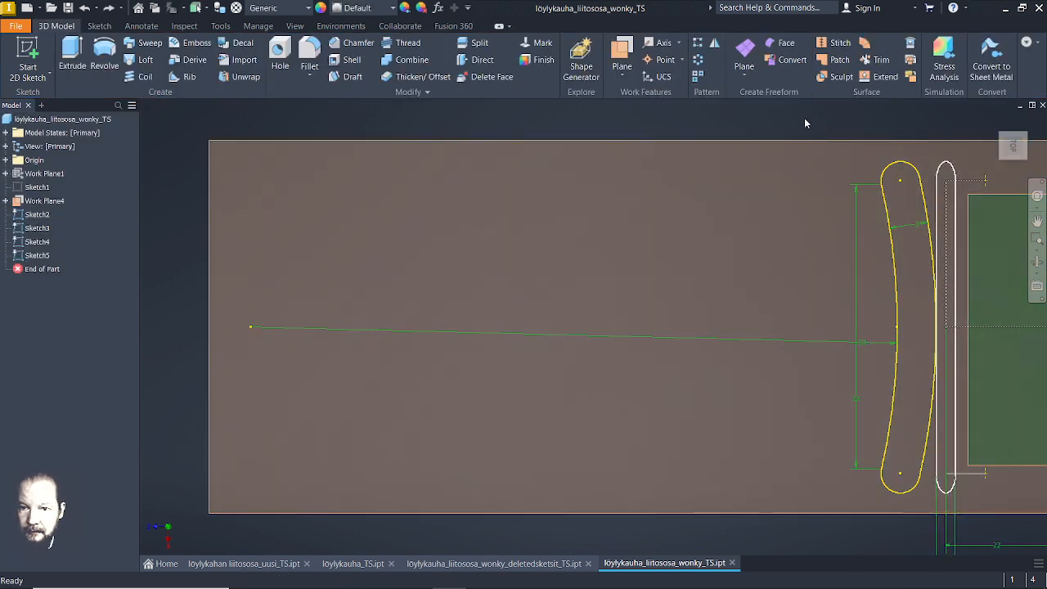
{"action": "mouse_move", "coordinate": [817, 168]}
{"action": "middle_mouse_down", "text": "shift"}
{"action": "mouse_move", "coordinate": [675, 189]}
{"action": "mouse_move", "coordinate": [873, 200]}
{"action": "mouse_move", "coordinate": [859, 161]}
{"action": "mouse_move", "coordinate": [881, 175]}
{"action": "middle_mouse_up", "text": "shift"}
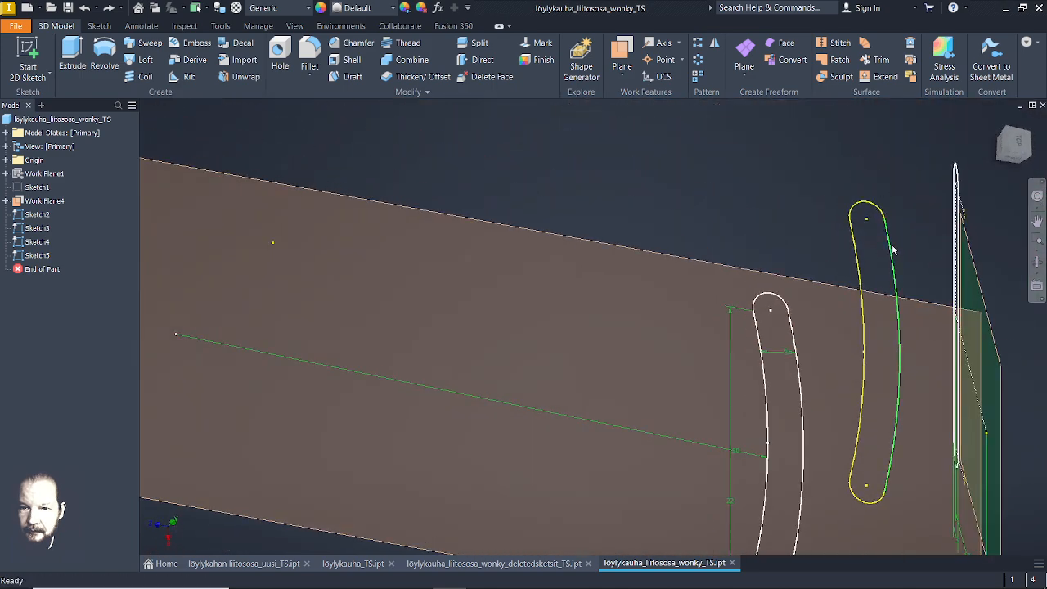
{"action": "mouse_move", "coordinate": [924, 276]}
{"action": "middle_mouse_down", "text": "shift"}
{"action": "mouse_move", "coordinate": [748, 234]}
{"action": "mouse_move", "coordinate": [788, 234]}
{"action": "mouse_move", "coordinate": [712, 243]}
{"action": "mouse_move", "coordinate": [819, 312]}
{"action": "mouse_move", "coordinate": [913, 275]}
{"action": "mouse_move", "coordinate": [906, 305]}
{"action": "middle_mouse_up", "text": "shift"}
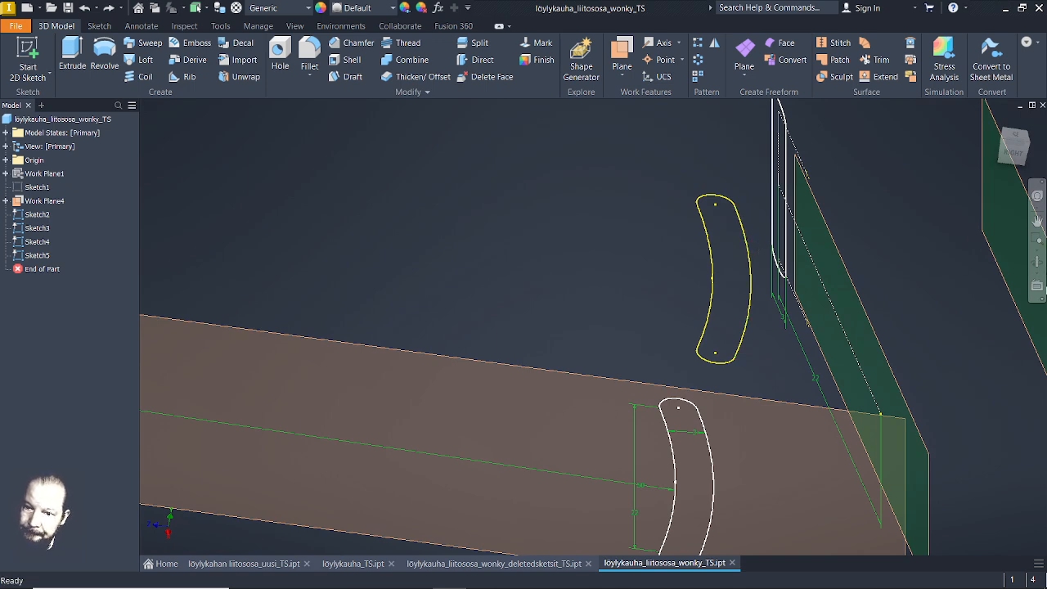
{"action": "left_click", "coordinate": [753, 288]}
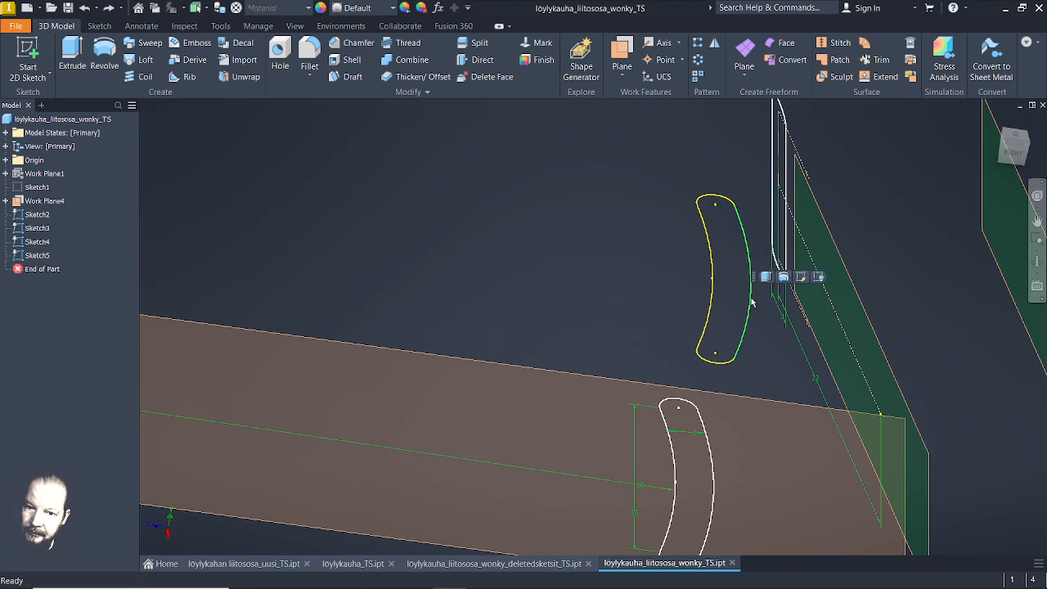
{"action": "left_click", "coordinate": [1037, 285]}
{"action": "left_click", "coordinate": [768, 246]}
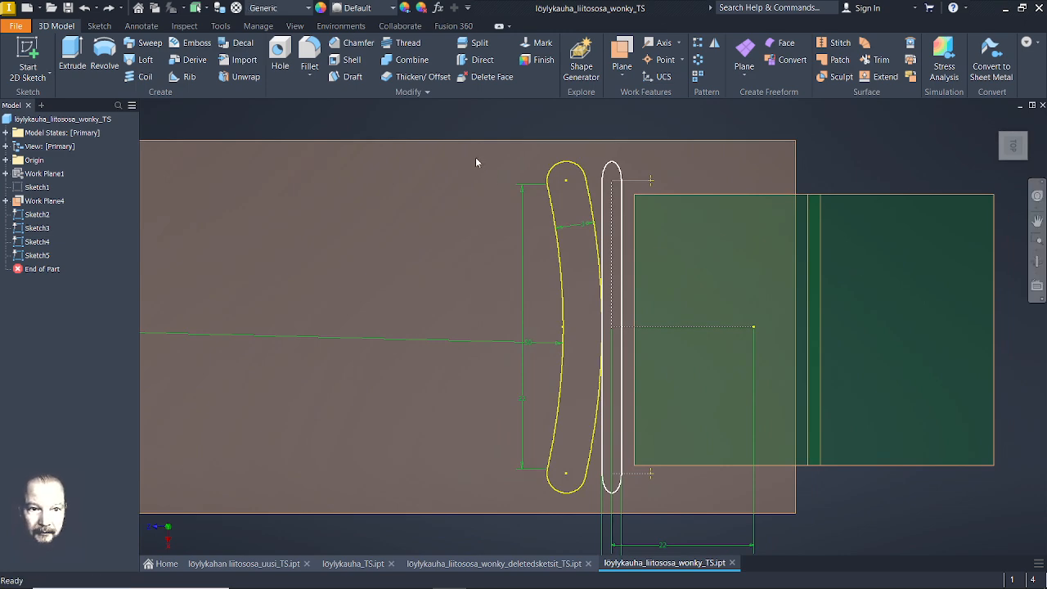
{"action": "mouse_move", "coordinate": [459, 117]}
{"action": "left_mouse_down"}
{"action": "mouse_move", "coordinate": [587, 338]}
{"action": "mouse_move", "coordinate": [617, 550]}
{"action": "left_mouse_up"}
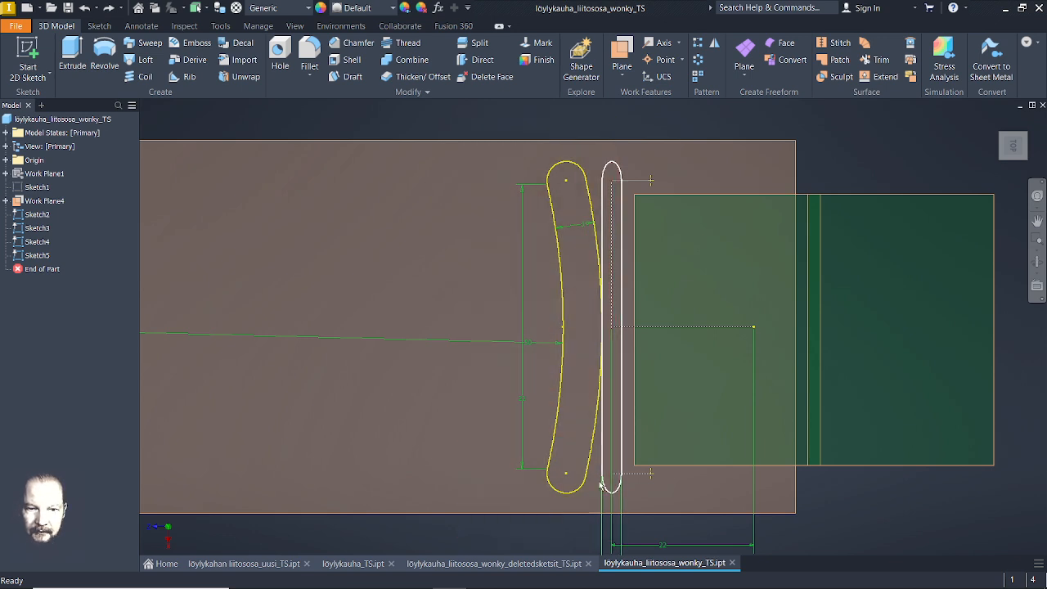
{"action": "right_click", "coordinate": [585, 431]}
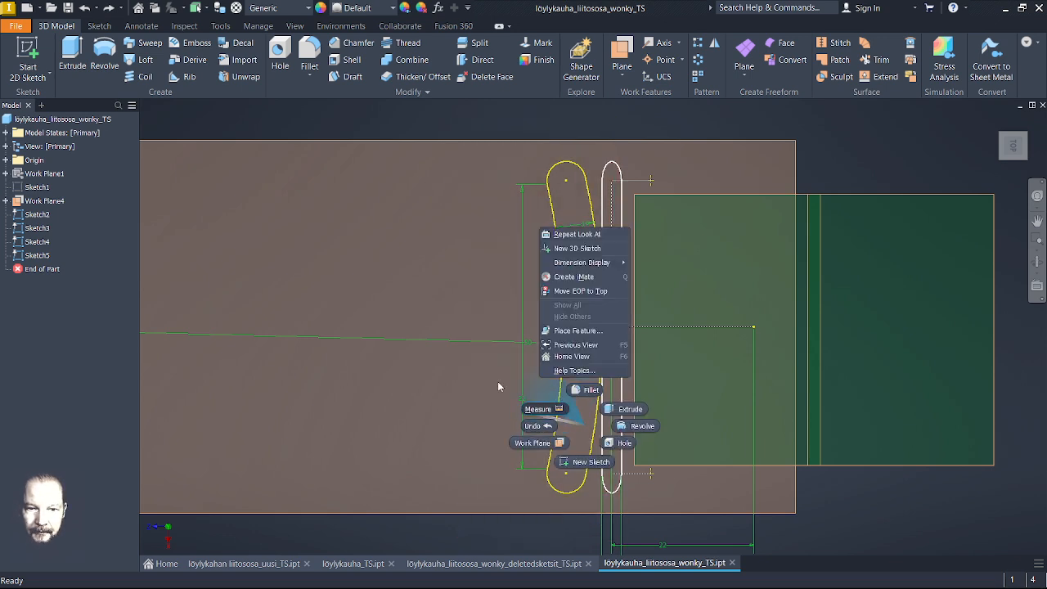
{"action": "left_click", "coordinate": [456, 128]}
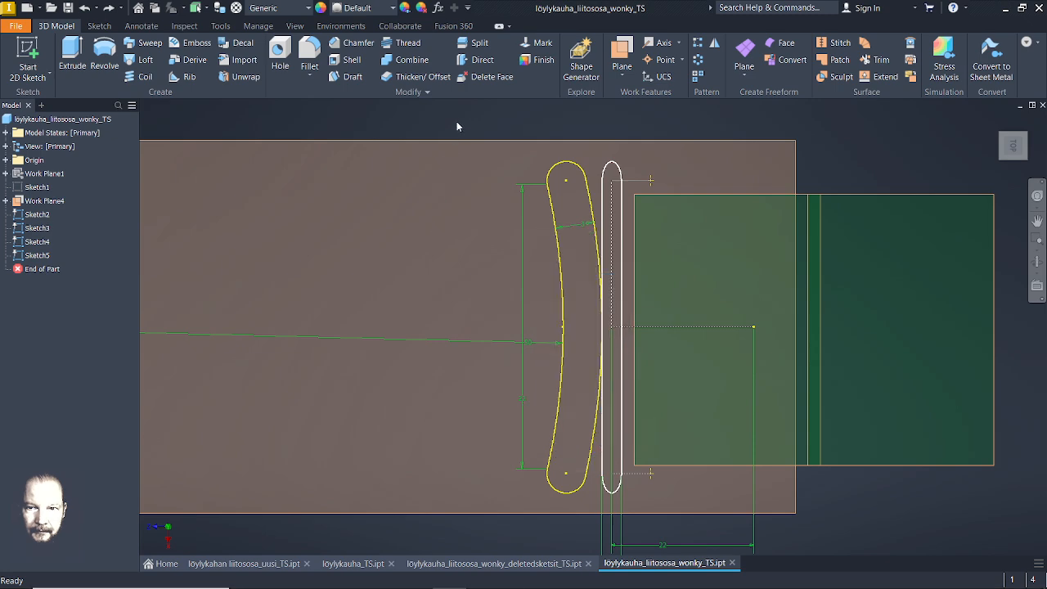
Compare Sketch2 and Sketch3 in the isometric home view by highlighting each curved slot profile in turn
{"action": "left_click", "coordinate": [36, 215]}
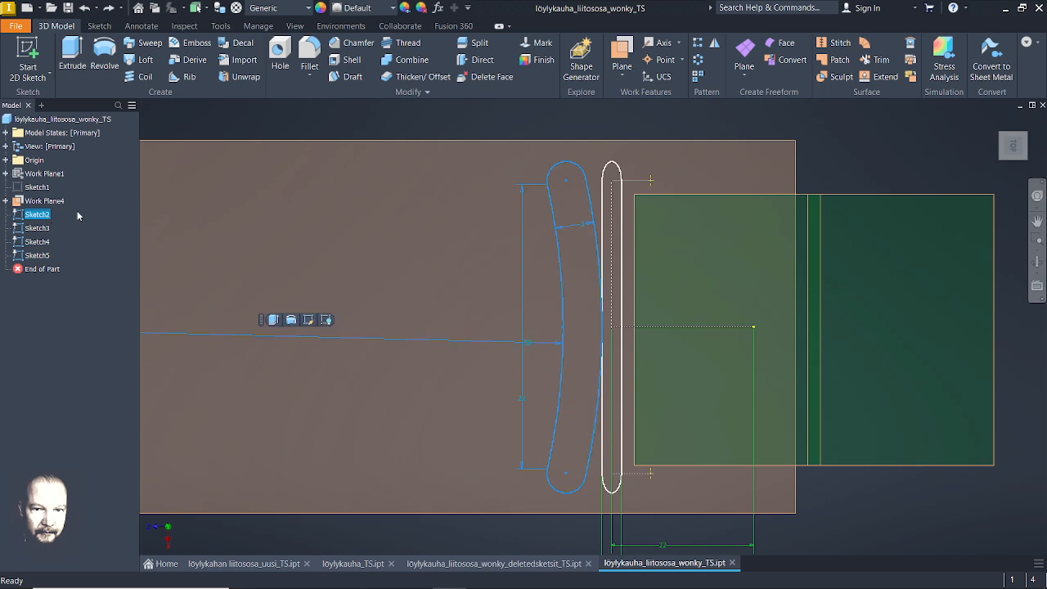
{"action": "left_click", "coordinate": [998, 129]}
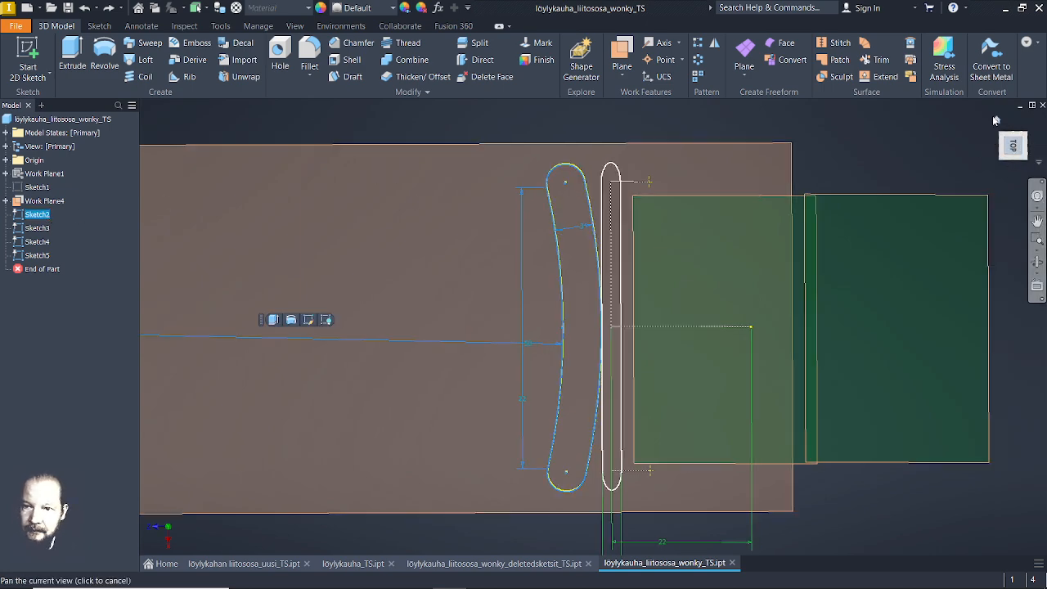
{"action": "scroll", "coordinate": [584, 383], "scroll_direction": "up", "scroll_amount": 3}
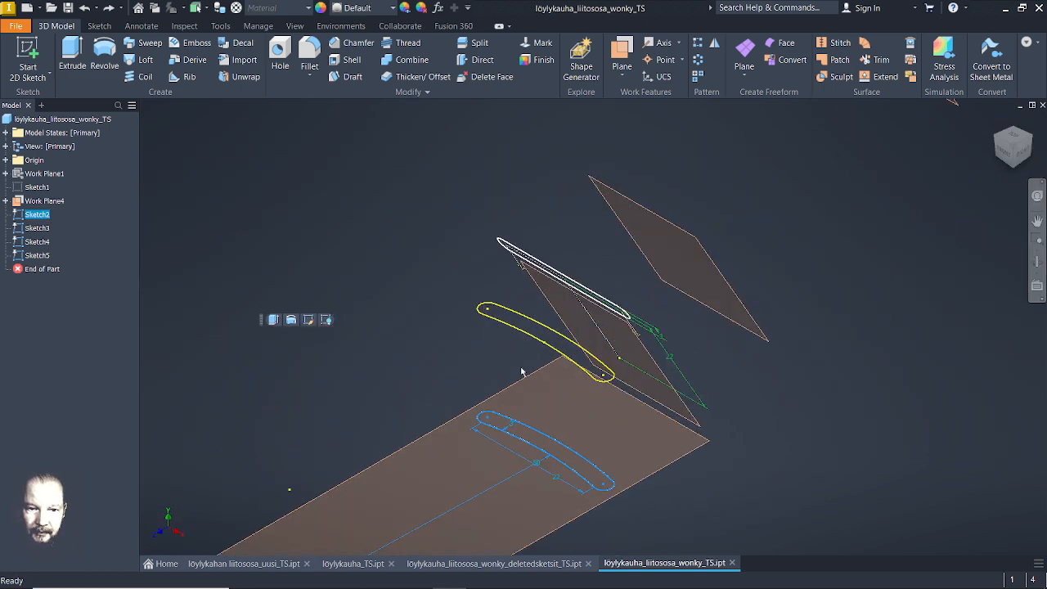
{"action": "left_click", "coordinate": [33, 228]}
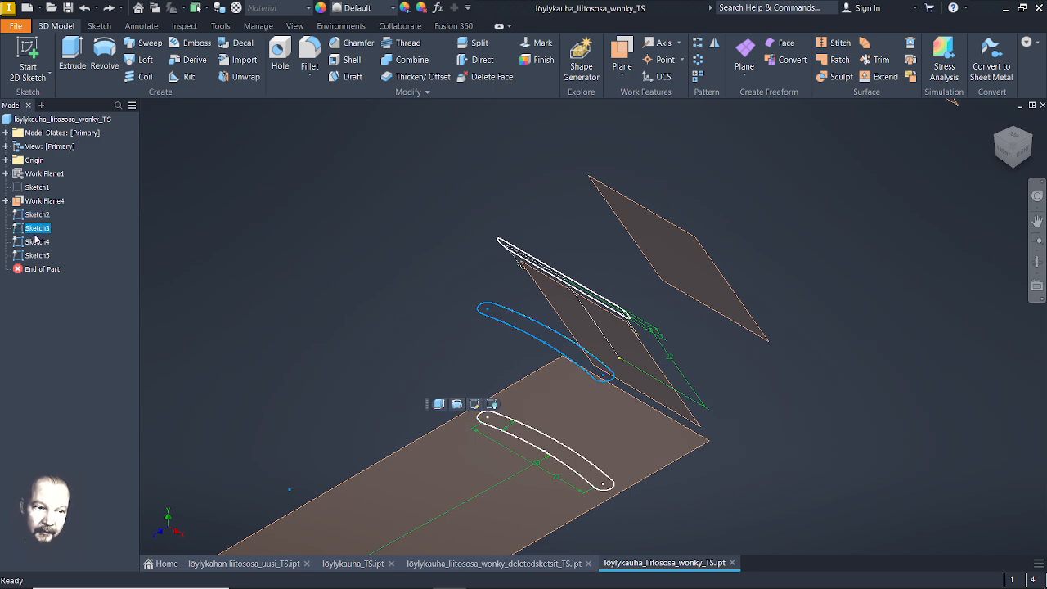
{"action": "left_click", "coordinate": [34, 242]}
{"action": "left_click", "coordinate": [32, 232]}
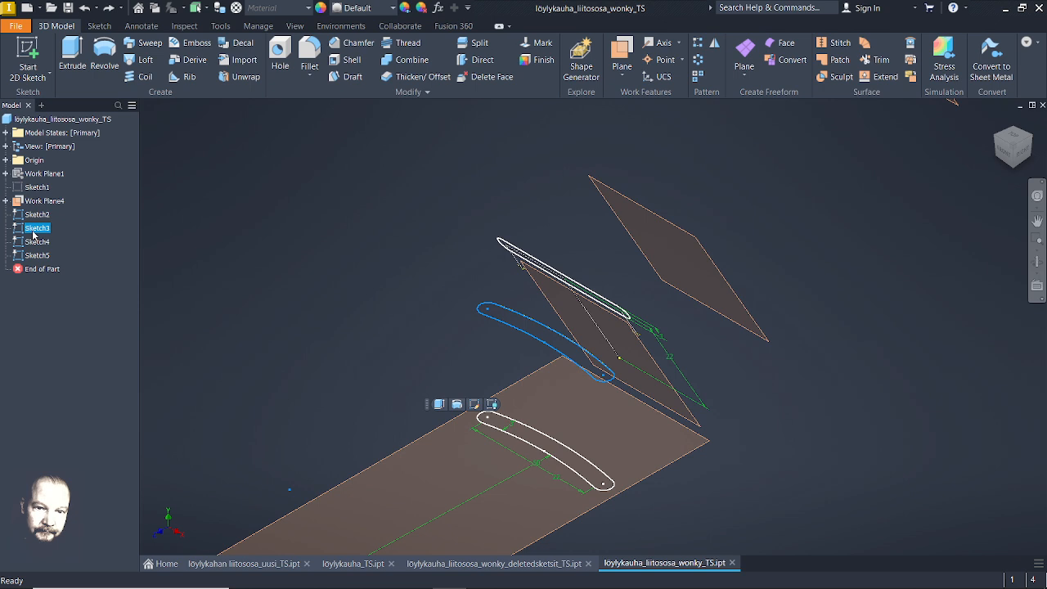
{"action": "left_click", "coordinate": [35, 216]}
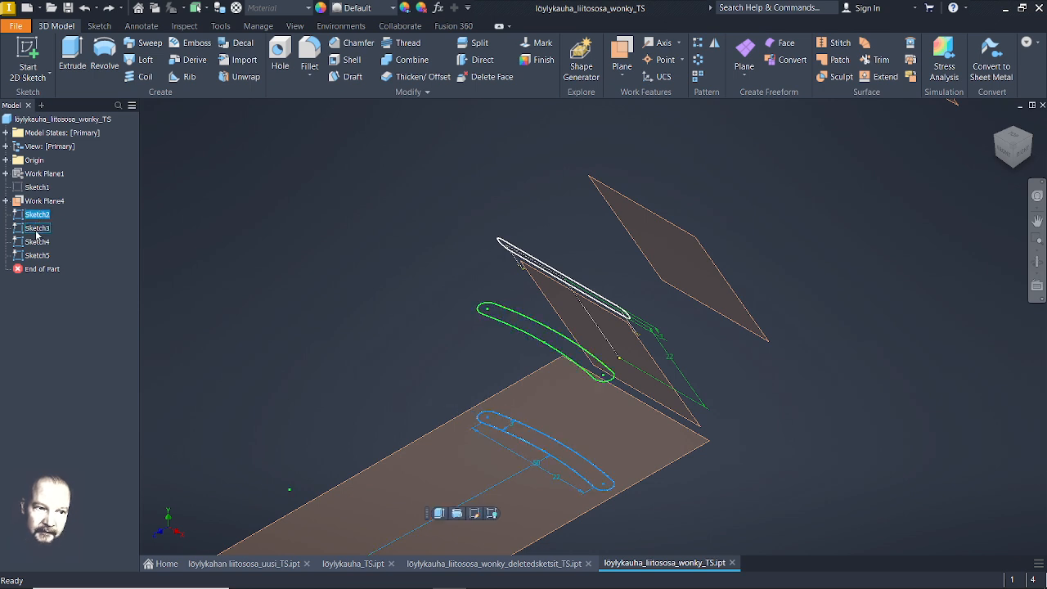
{"action": "left_click", "coordinate": [37, 230]}
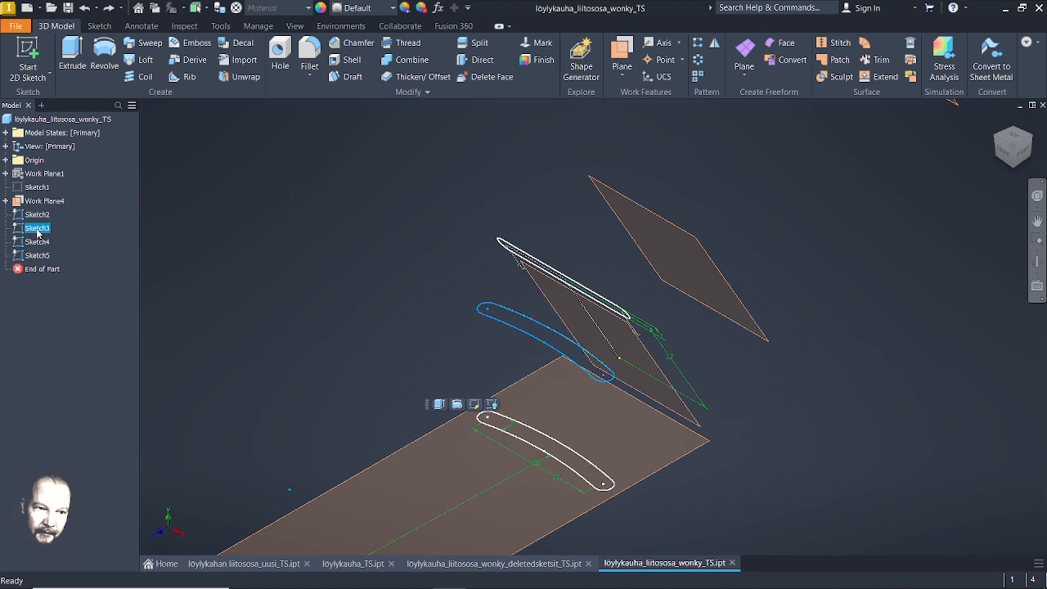
Edit Sketch3 and delete all of its existing projected slot geometry
{"action": "right_click", "coordinate": [37, 233]}
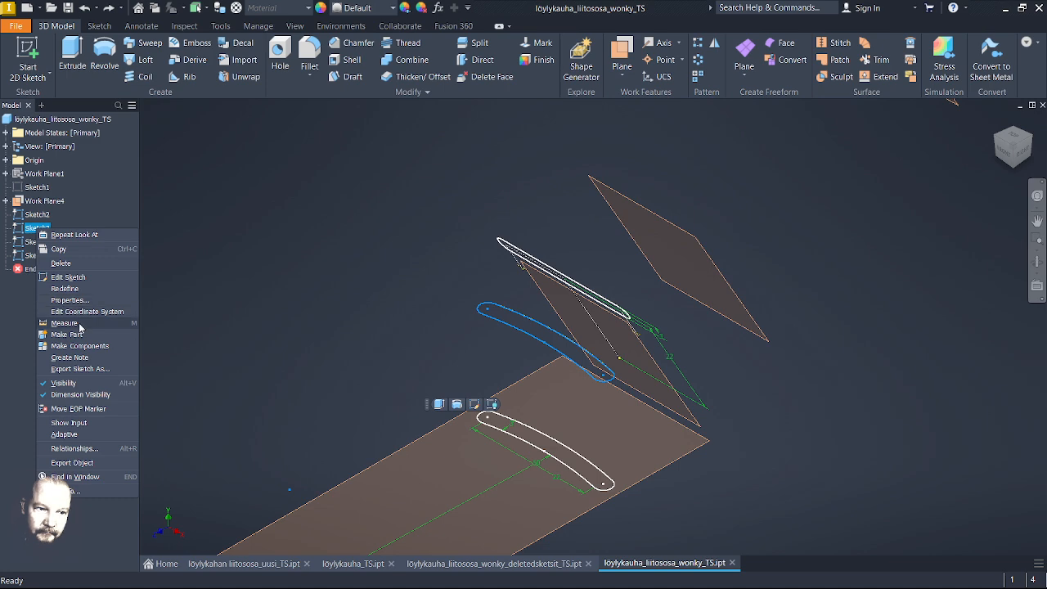
{"action": "left_click", "coordinate": [74, 235]}
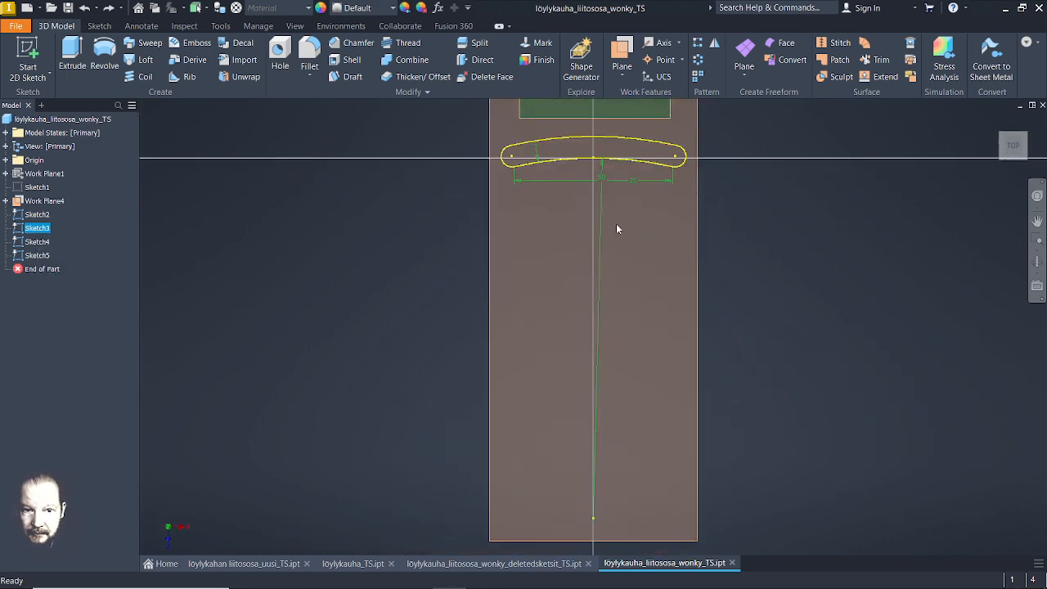
{"action": "left_click_drag", "start_coordinate": [419, 223], "coordinate": [749, 322]}
{"action": "right_click", "coordinate": [749, 321]}
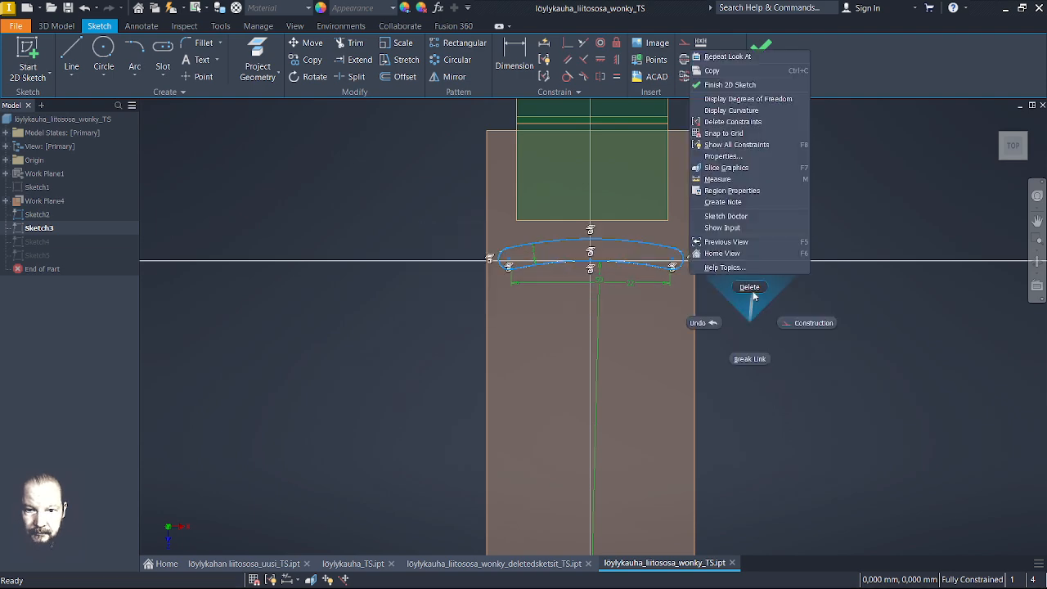
{"action": "left_click", "coordinate": [753, 296]}
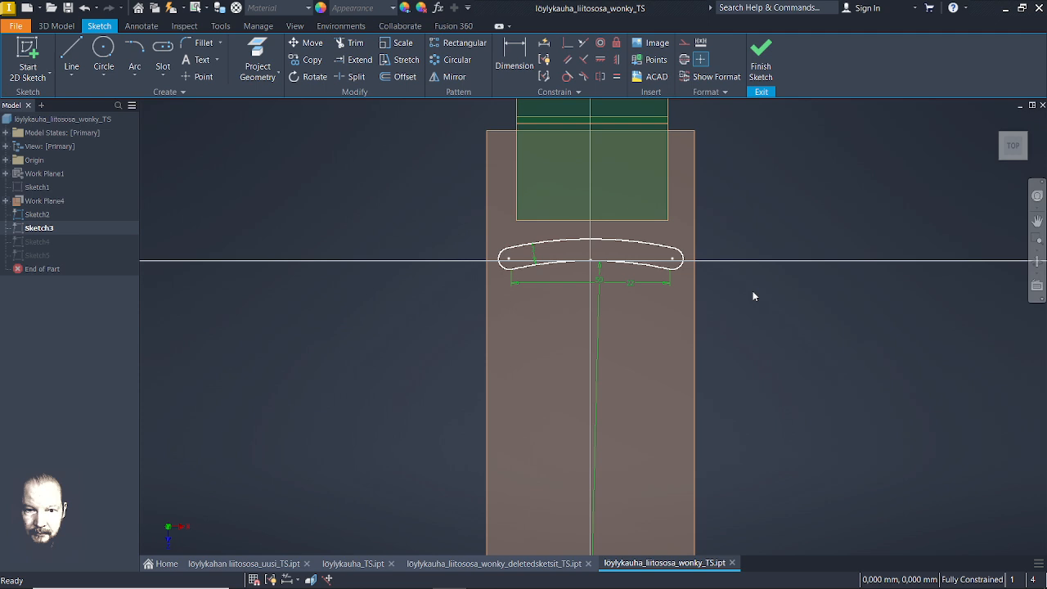
Project the arcs and rounded ends of Sketch2's curved slot into Sketch3 and finish the sketch
{"action": "left_click", "coordinate": [260, 59]}
{"action": "left_click", "coordinate": [521, 252]}
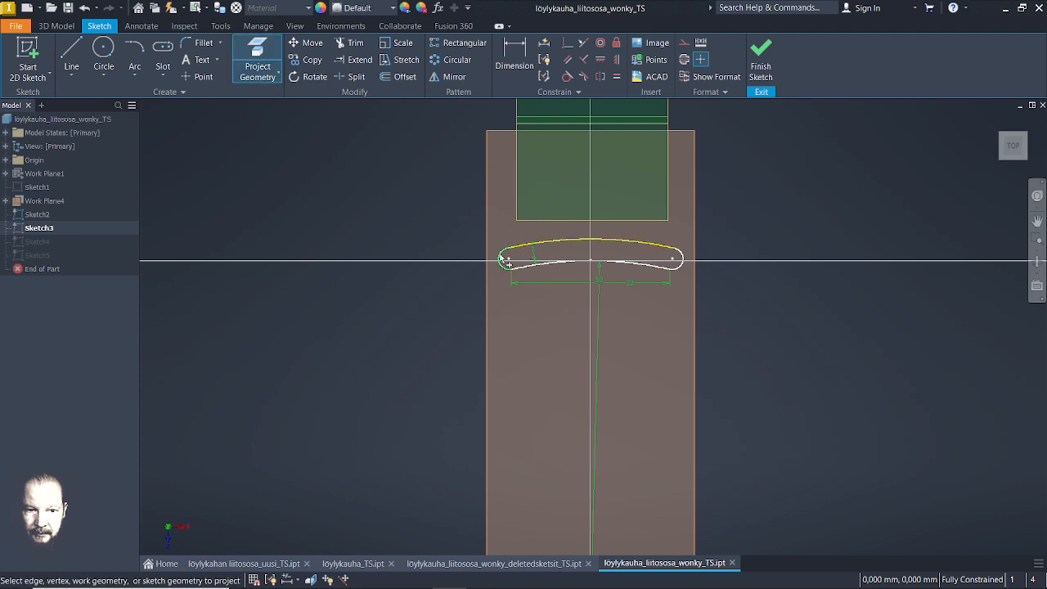
{"action": "left_click", "coordinate": [675, 271]}
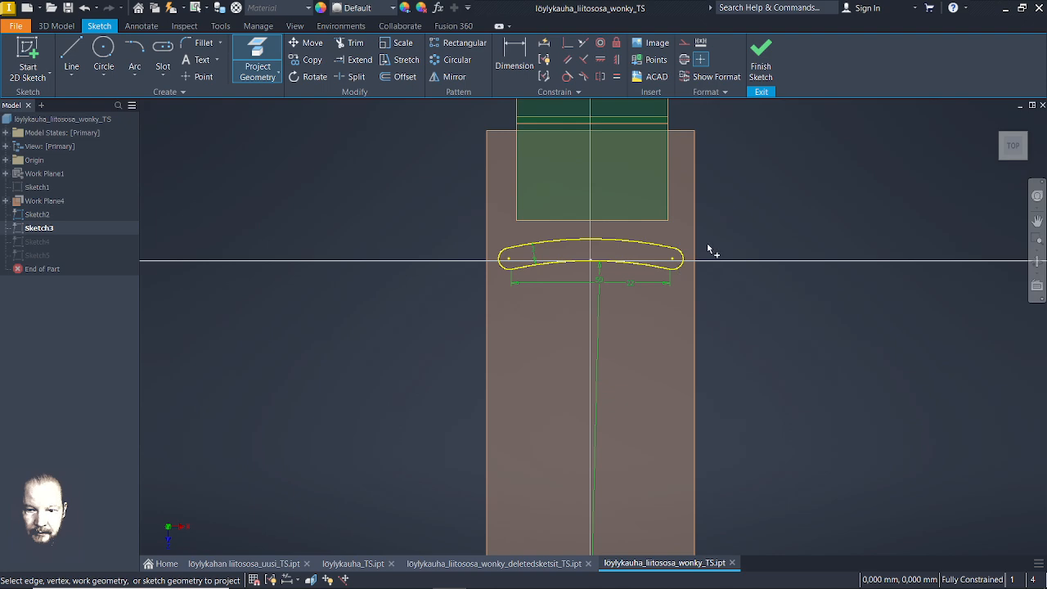
{"action": "left_click", "coordinate": [761, 57]}
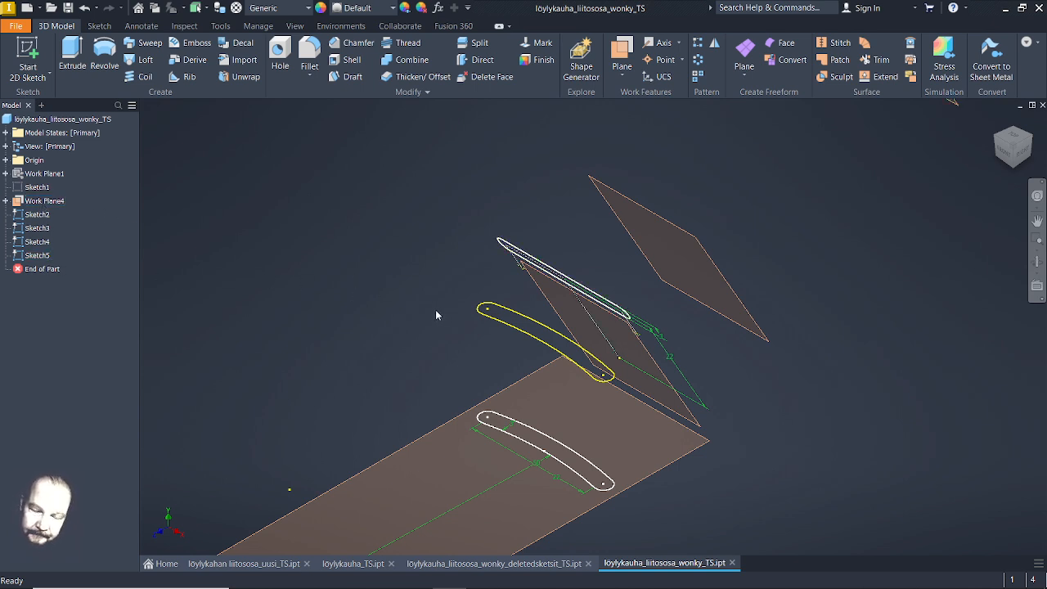
Delete Sketch4, the single-point sketch on the tilted work plane, after checking it against Sketch3 and Sketch5
{"action": "left_click", "coordinate": [43, 245]}
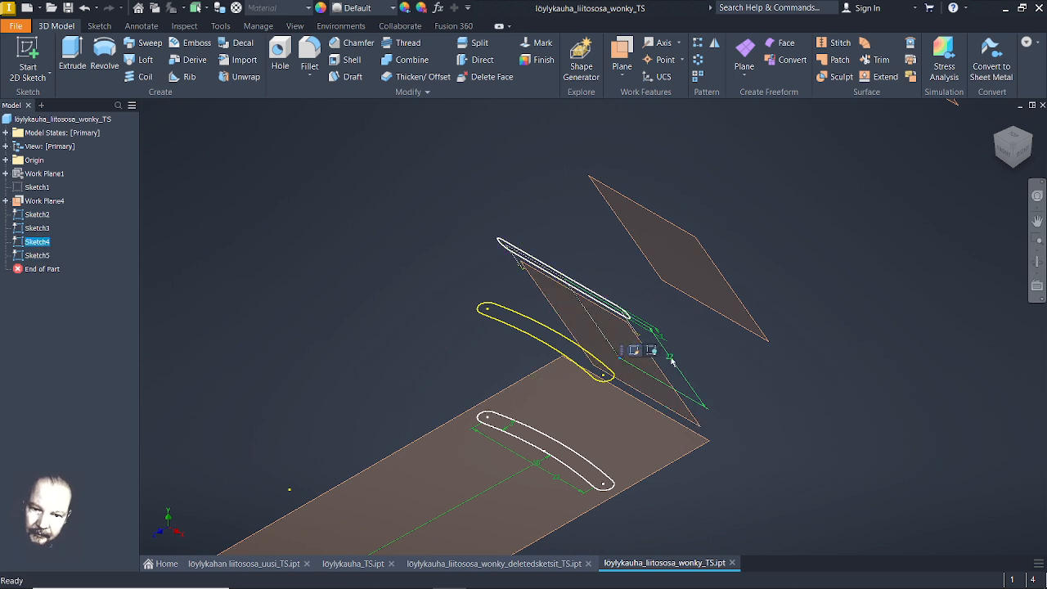
{"action": "scroll", "coordinate": [675, 350], "scroll_direction": "up", "scroll_amount": 3}
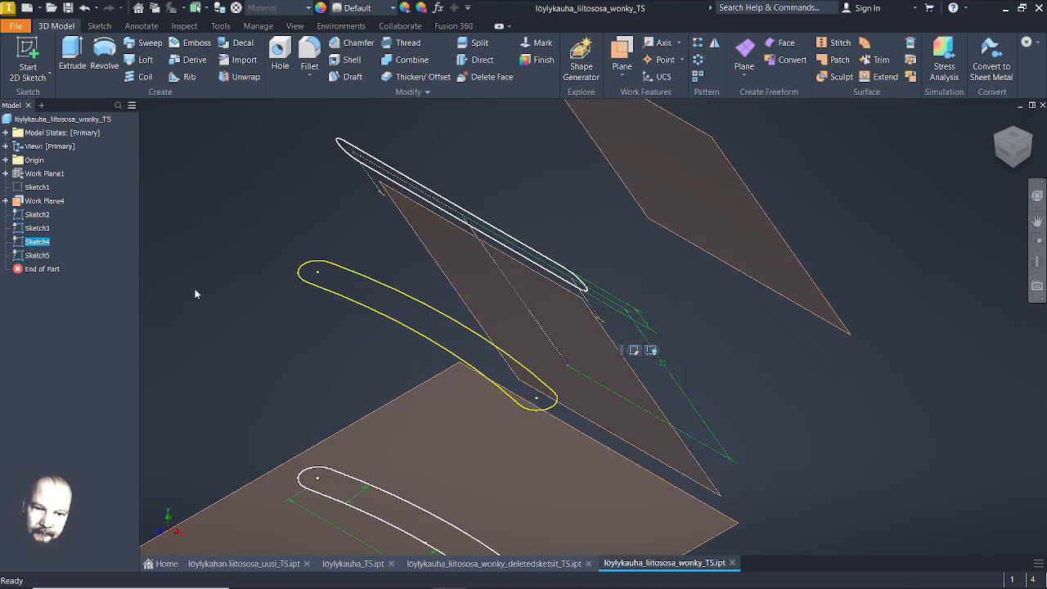
{"action": "middle_click_drag", "start_coordinate": [196, 293], "coordinate": [253, 284], "text": "shift"}
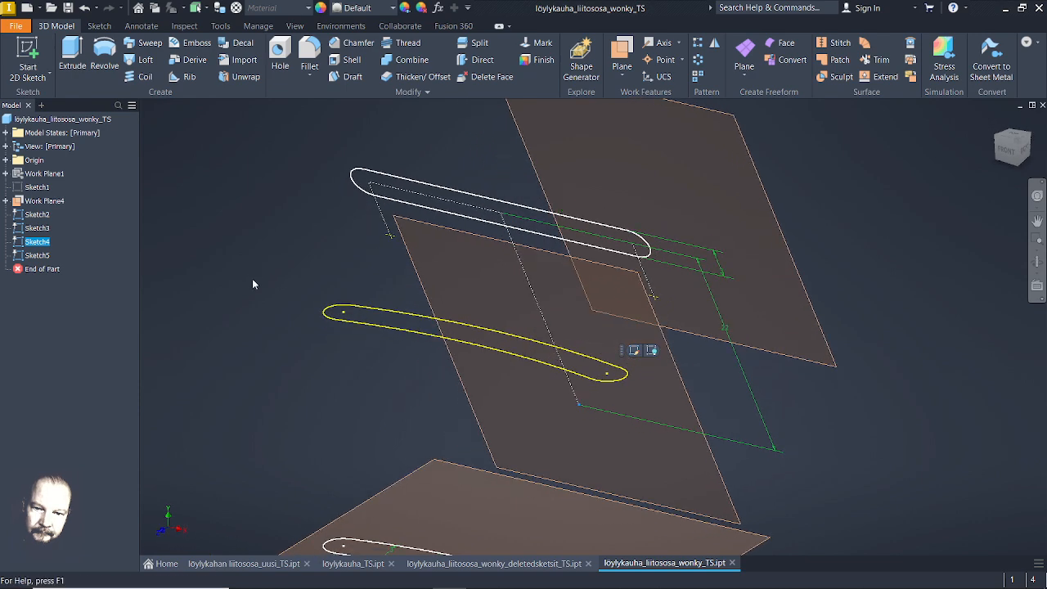
{"action": "left_click", "coordinate": [38, 255]}
{"action": "left_click", "coordinate": [39, 243]}
{"action": "left_click", "coordinate": [38, 229]}
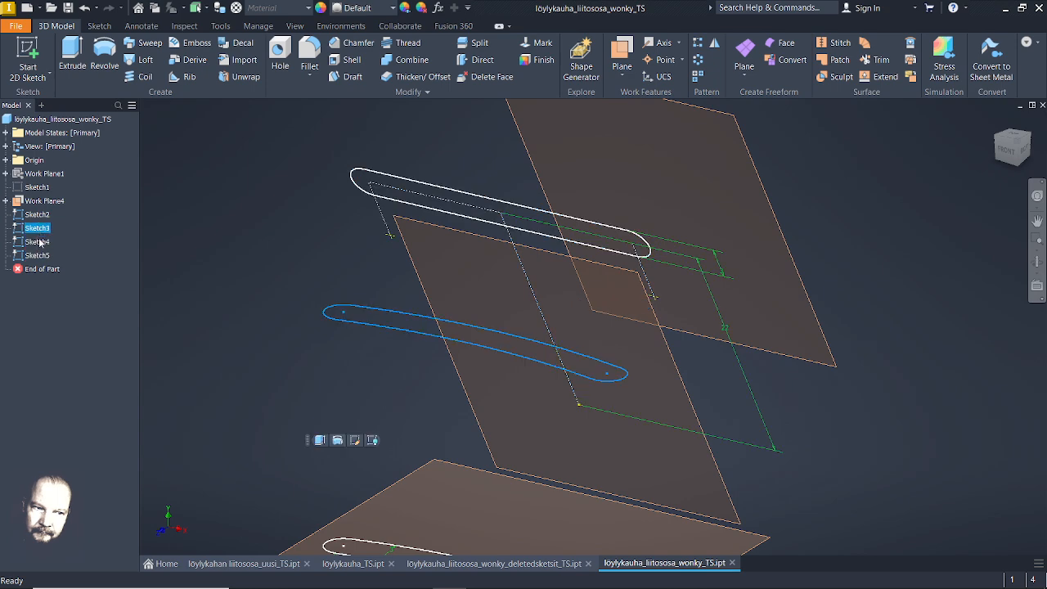
{"action": "left_click", "coordinate": [39, 242]}
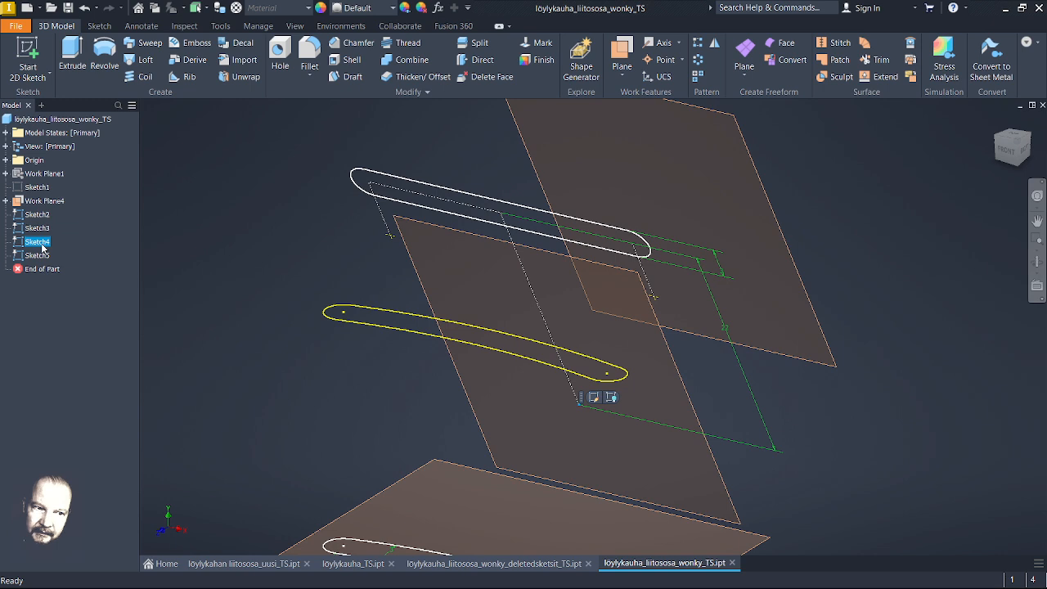
{"action": "right_click", "coordinate": [39, 243]}
{"action": "left_click", "coordinate": [66, 280]}
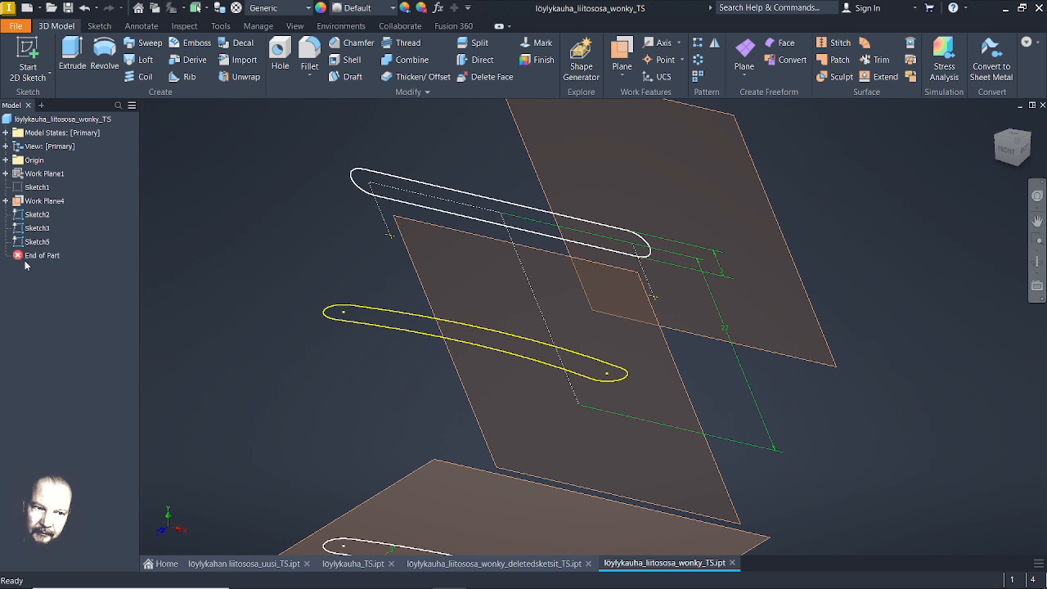
Edit Sketch5, delete the vertical construction line joining the straight slot to the lower curved slot, and move the straight slot slightly upward
{"action": "left_click", "coordinate": [38, 242]}
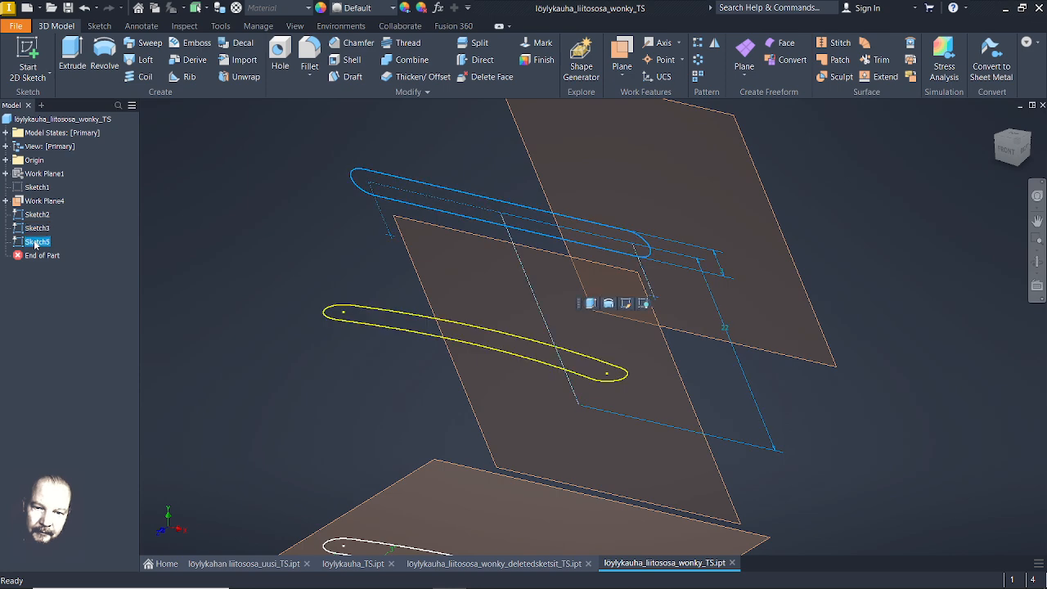
{"action": "right_click", "coordinate": [36, 246]}
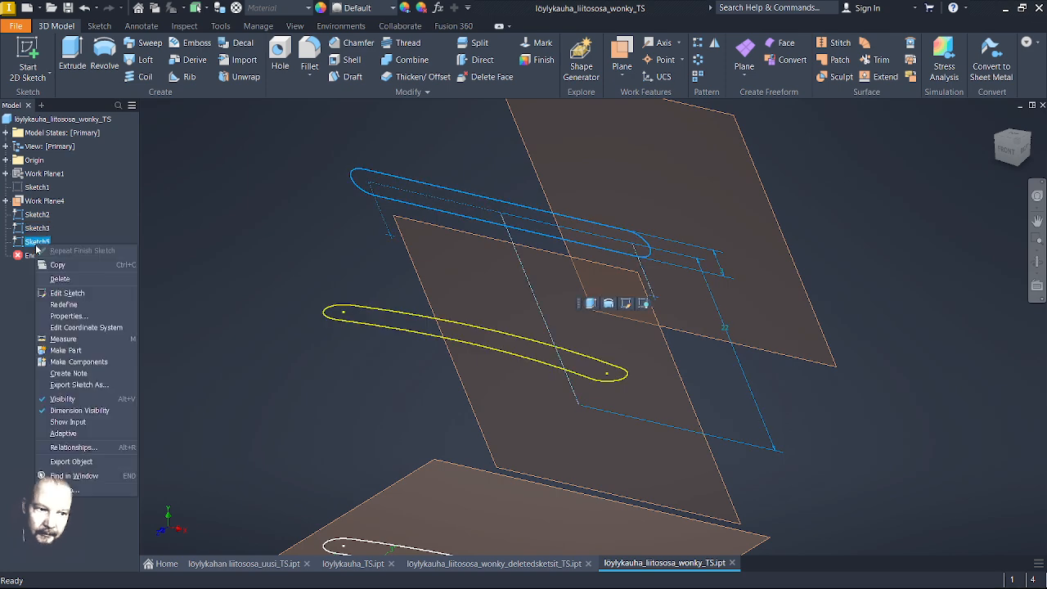
{"action": "left_click", "coordinate": [65, 292]}
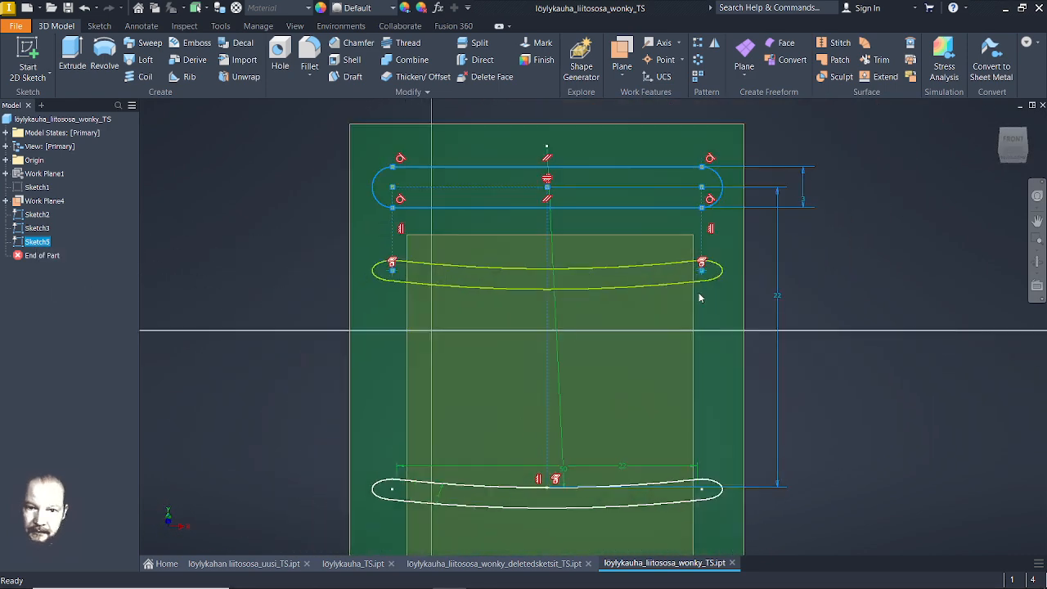
{"action": "right_click", "coordinate": [546, 417]}
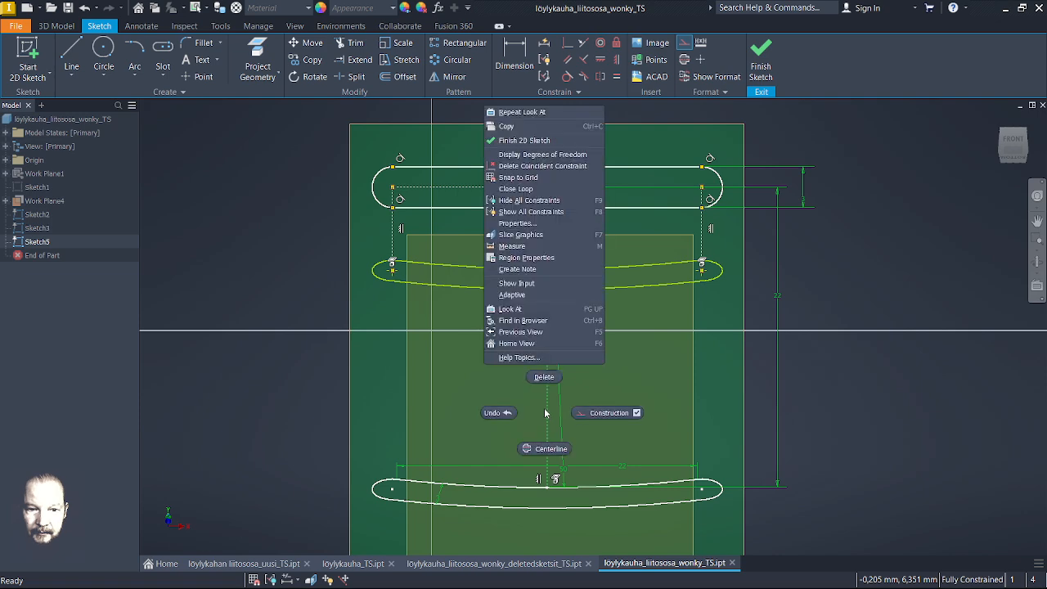
{"action": "left_click", "coordinate": [544, 374]}
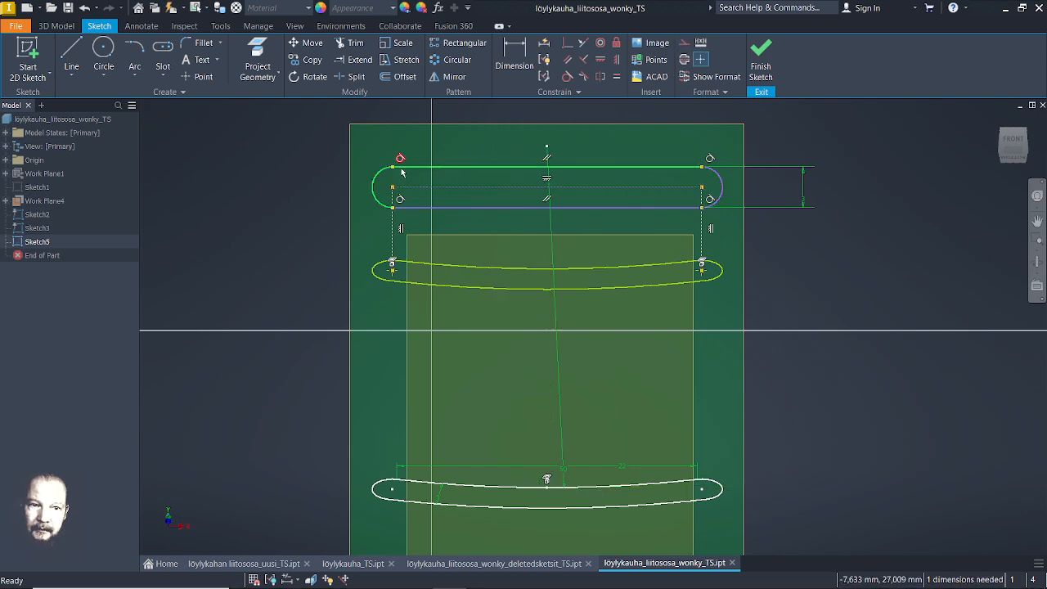
{"action": "left_click_drag", "start_coordinate": [427, 168], "coordinate": [426, 154]}
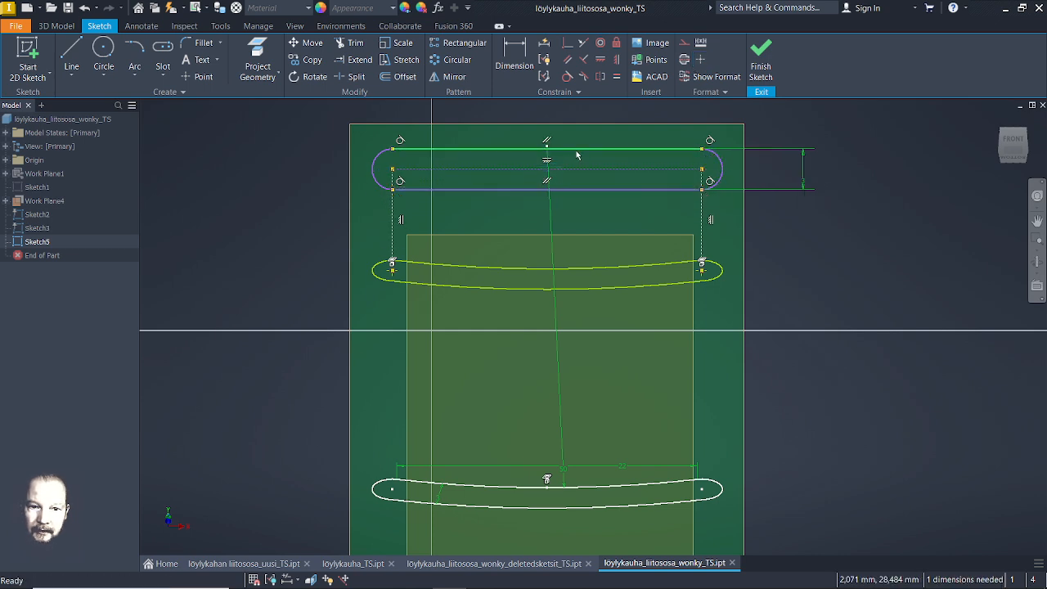
Draw a vertical 22 mm construction line upward from the midpoint of the lower curved slot's upper arc
{"action": "left_click", "coordinate": [71, 53]}
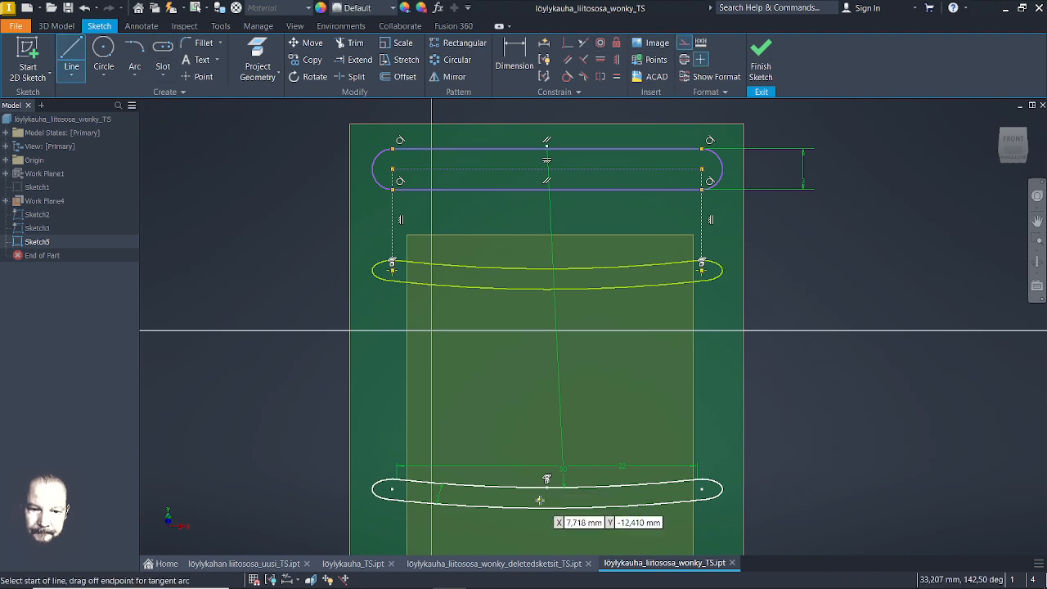
{"action": "left_click", "coordinate": [547, 485]}
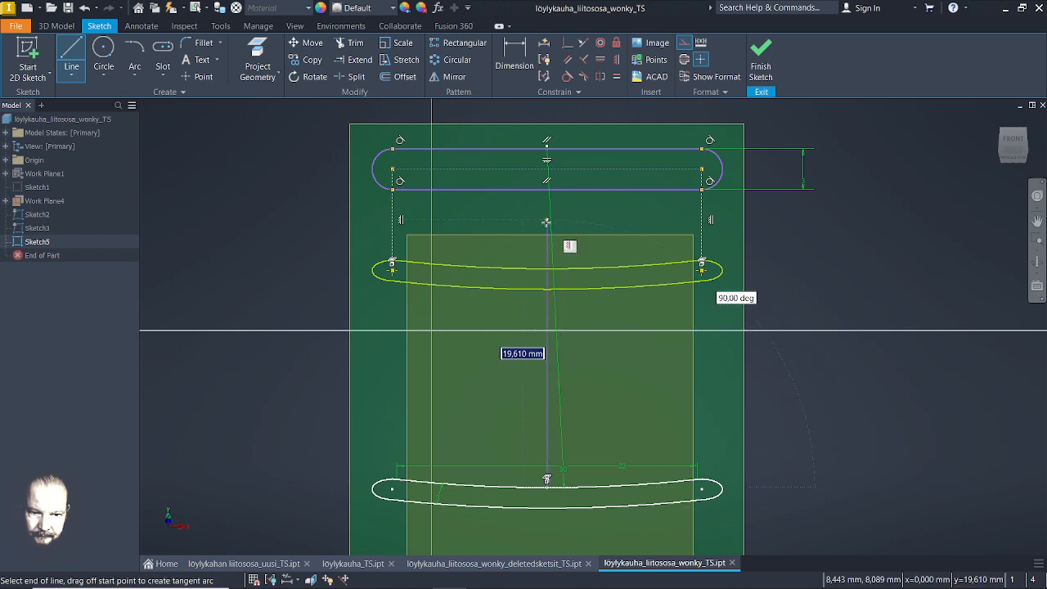
{"action": "type", "text": "22"}
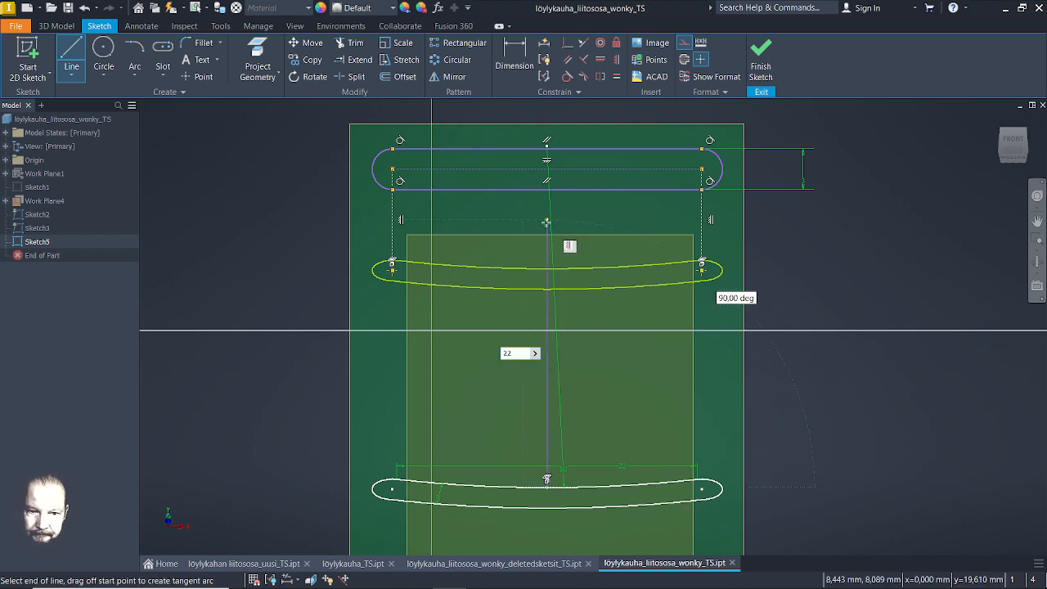
{"action": "key", "text": "Return"}
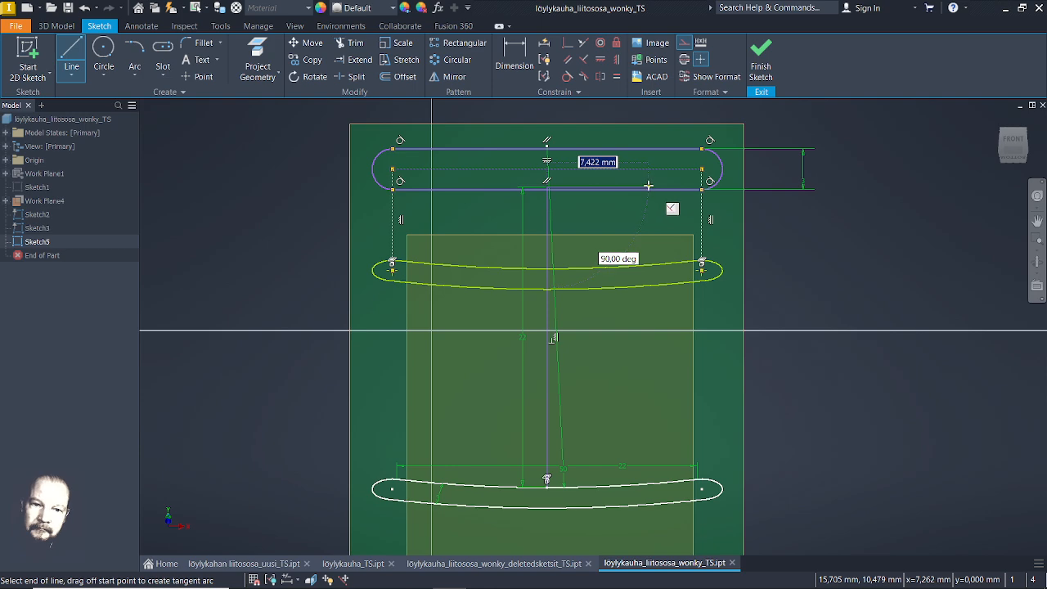
{"action": "key", "text": "Escape"}
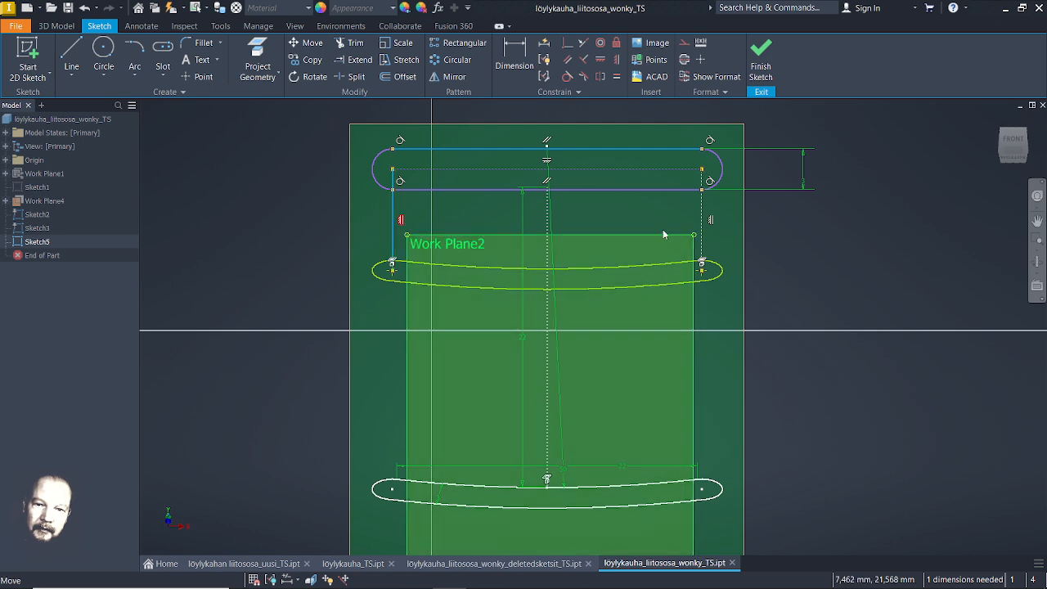
Delete the vertical helper lines below both ends of the straight slot, along with the projected points they attach to
{"action": "right_click", "coordinate": [711, 219]}
{"action": "left_click", "coordinate": [717, 191]}
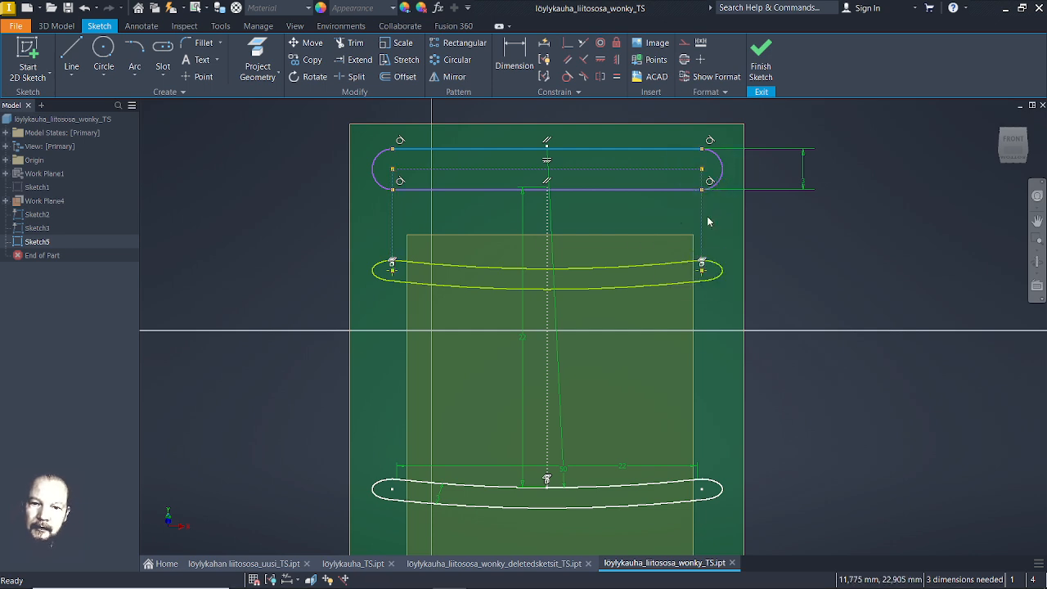
{"action": "right_click", "coordinate": [399, 220]}
{"action": "left_click", "coordinate": [395, 183]}
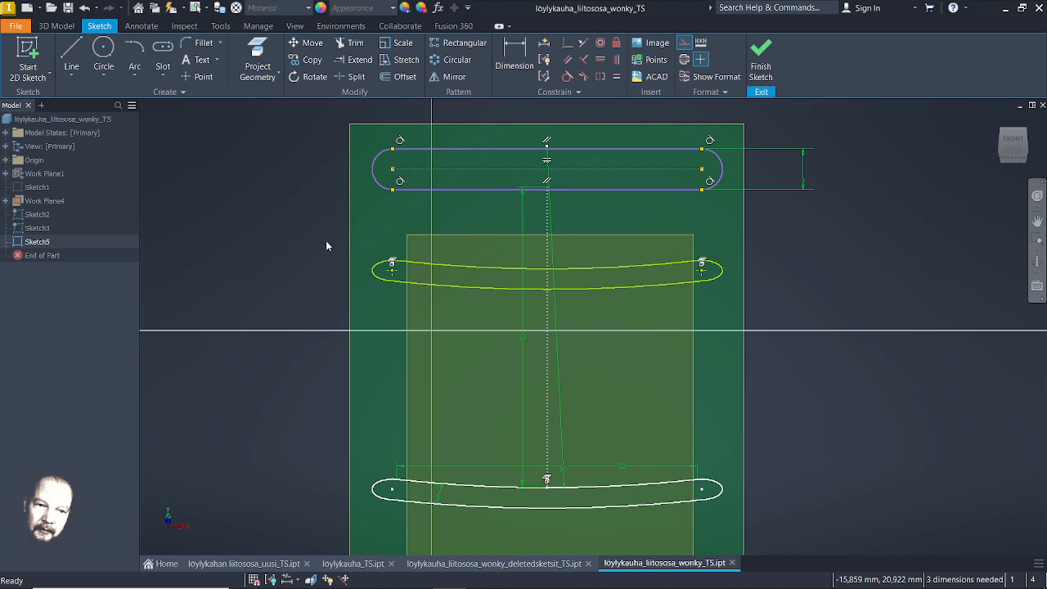
{"action": "right_click", "coordinate": [753, 328]}
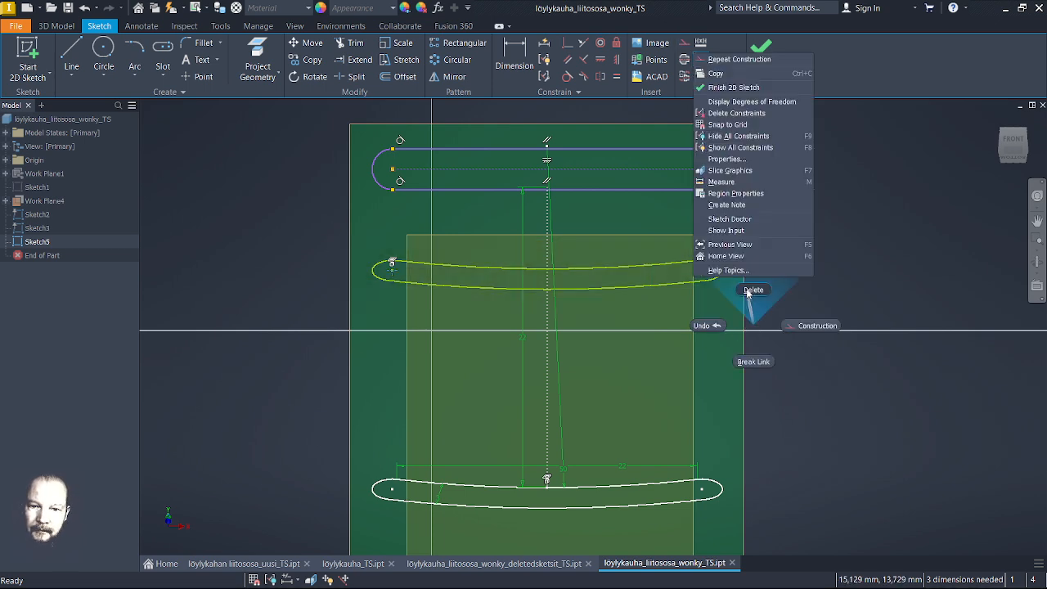
{"action": "left_click", "coordinate": [750, 291]}
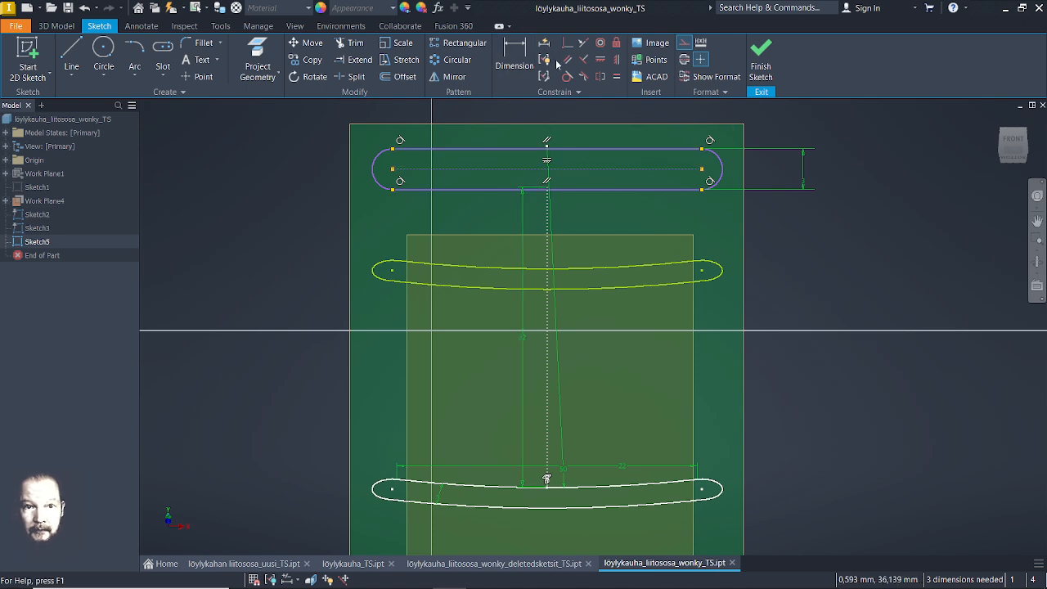
Make the straight slot's centre point coincident with the upper end of the 22 mm construction line
{"action": "left_click", "coordinate": [568, 42]}
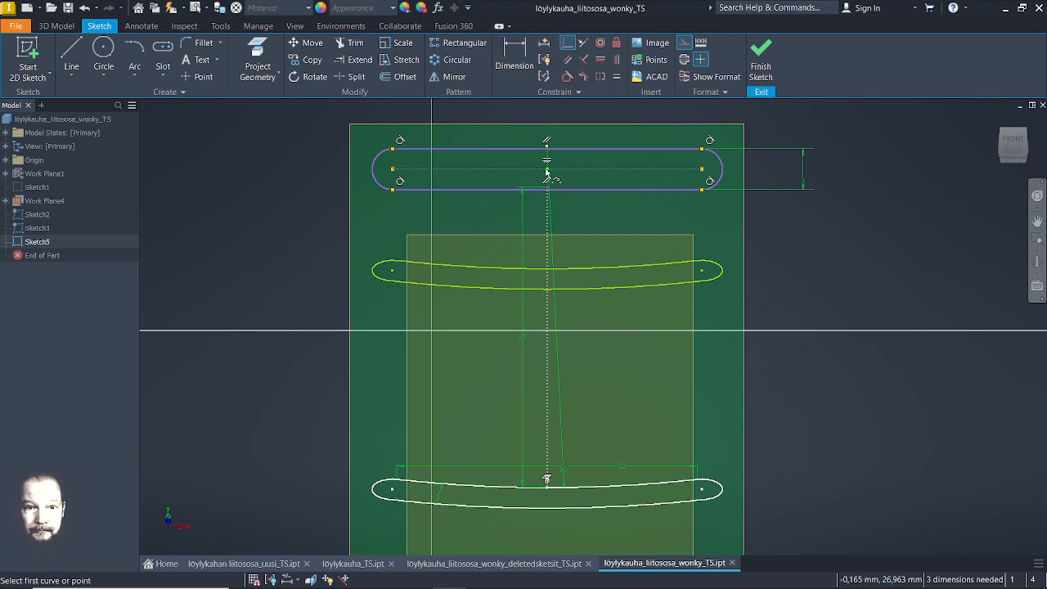
{"action": "left_click", "coordinate": [546, 170]}
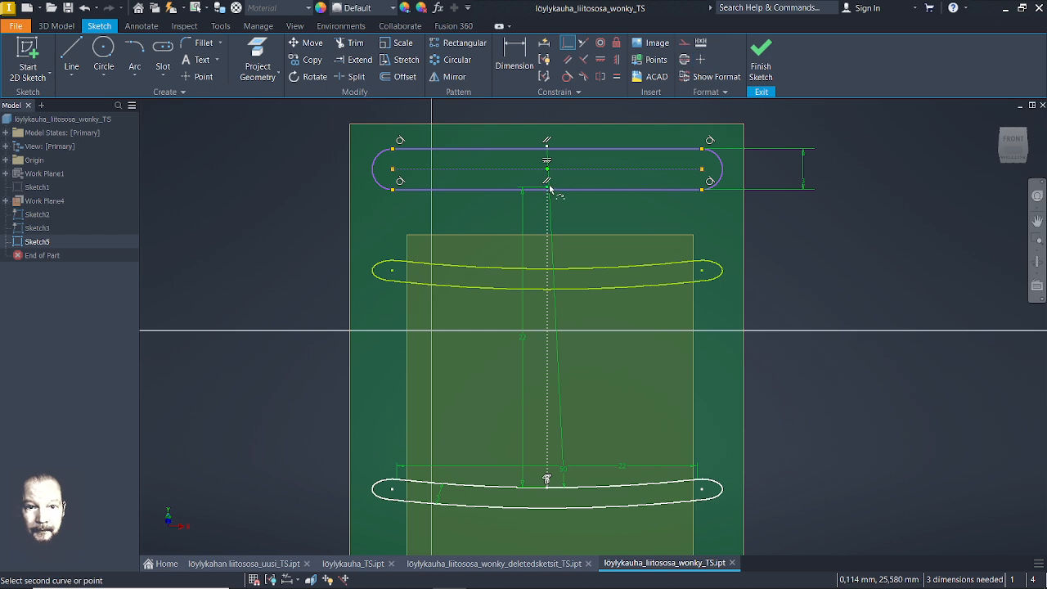
{"action": "scroll", "coordinate": [548, 182], "scroll_direction": "up", "scroll_amount": 5}
{"action": "left_click", "coordinate": [550, 214]}
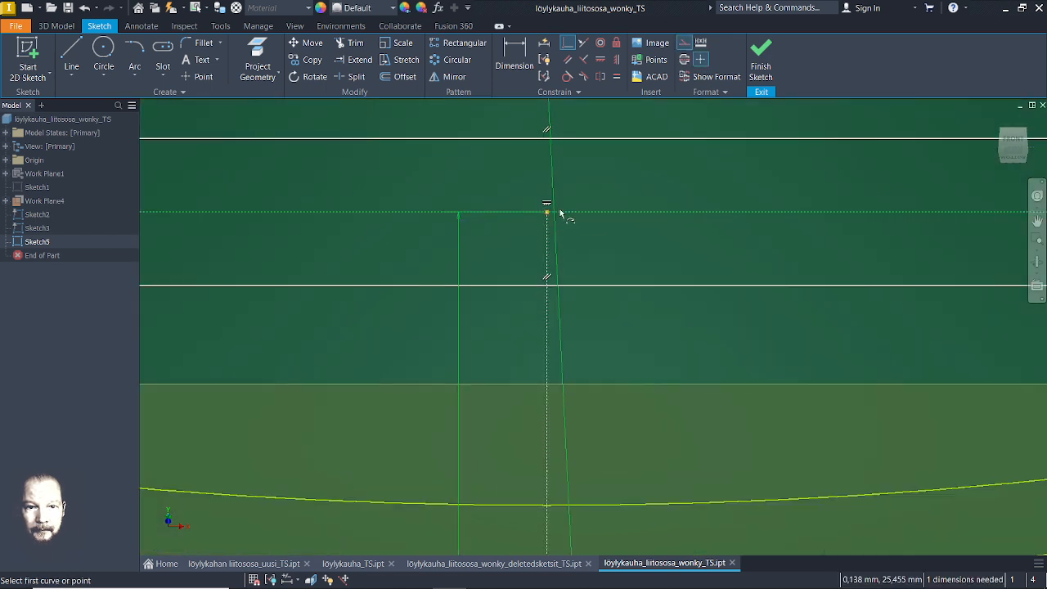
{"action": "scroll", "coordinate": [564, 216], "scroll_direction": "down", "scroll_amount": 4}
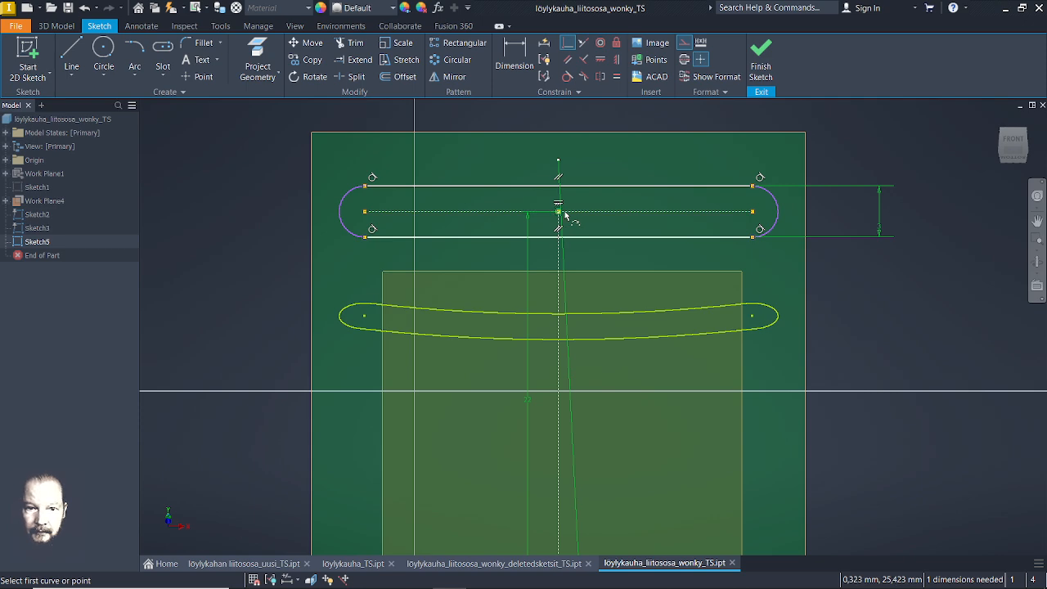
Dimension the distance between the straight slot's two end-arc centres and finish the sketch
{"action": "left_click", "coordinate": [514, 54]}
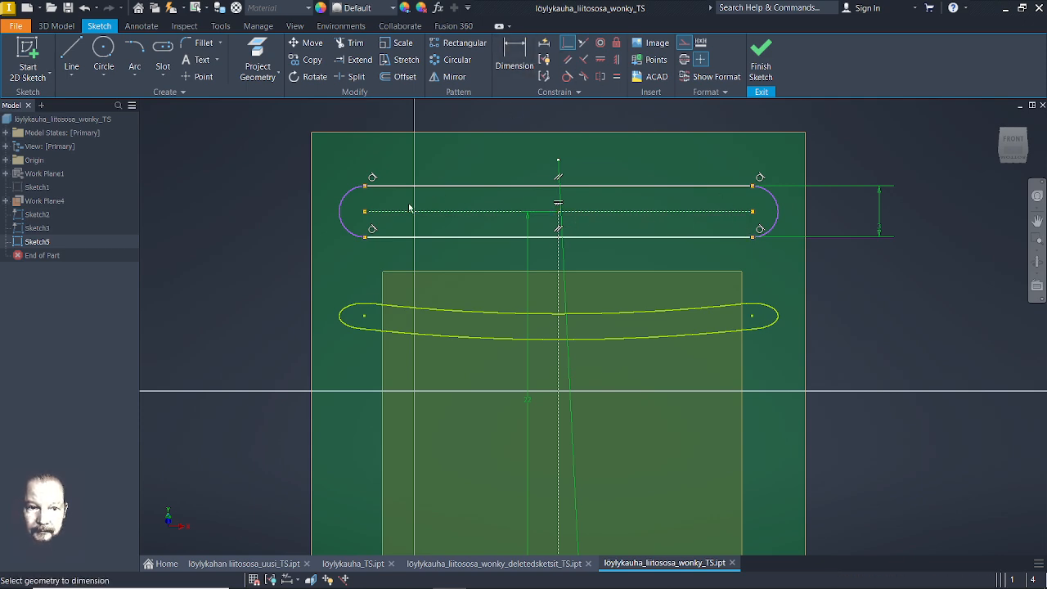
{"action": "left_click", "coordinate": [365, 212]}
{"action": "left_click", "coordinate": [750, 212]}
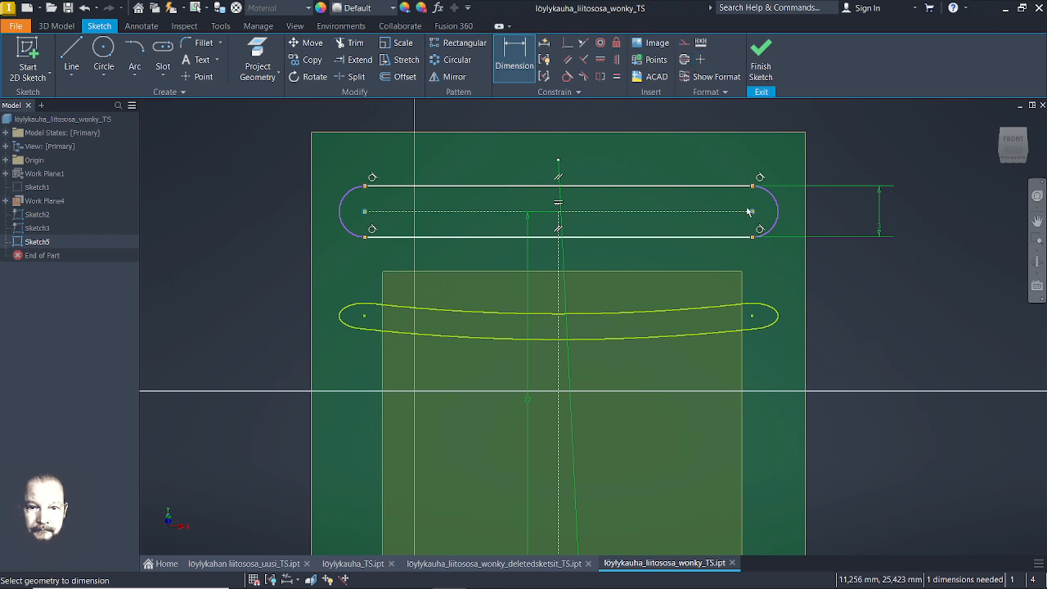
{"action": "left_click", "coordinate": [577, 154]}
{"action": "left_click", "coordinate": [611, 201]}
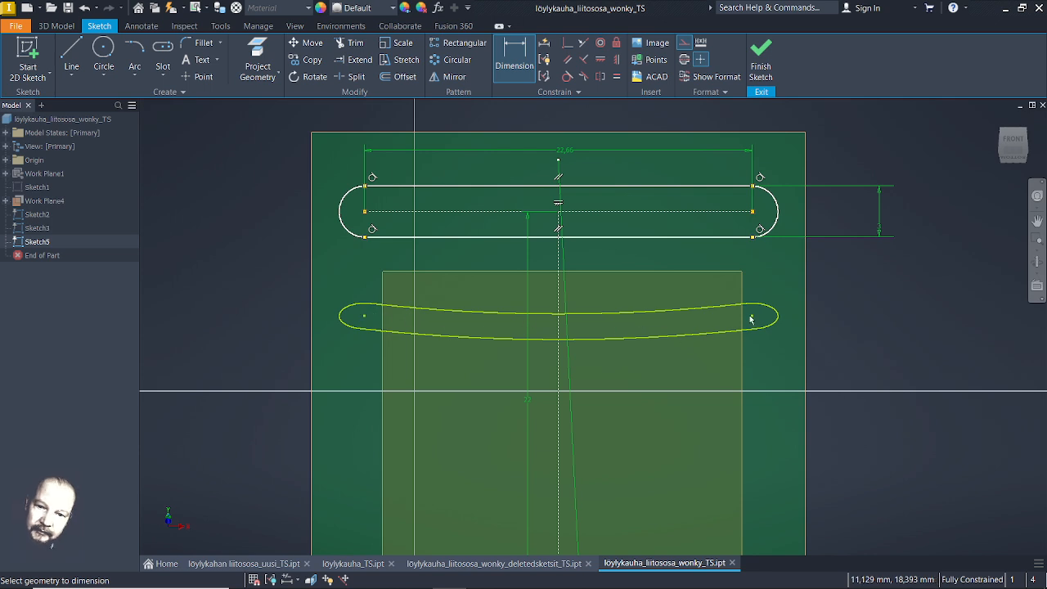
{"action": "scroll", "coordinate": [751, 320], "scroll_direction": "down", "scroll_amount": 2}
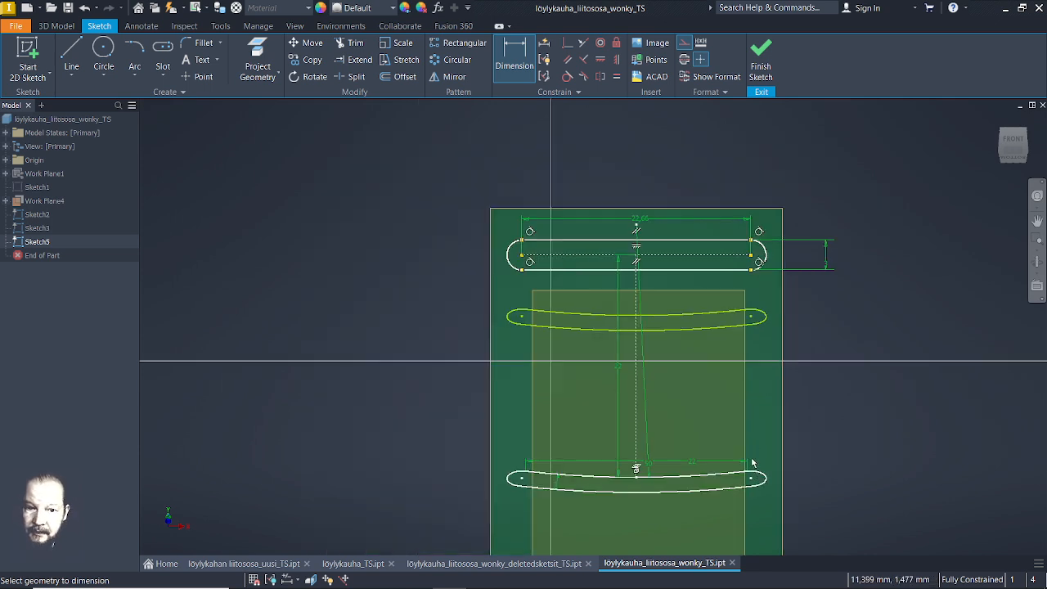
{"action": "scroll", "coordinate": [746, 354], "scroll_direction": "up", "scroll_amount": 3}
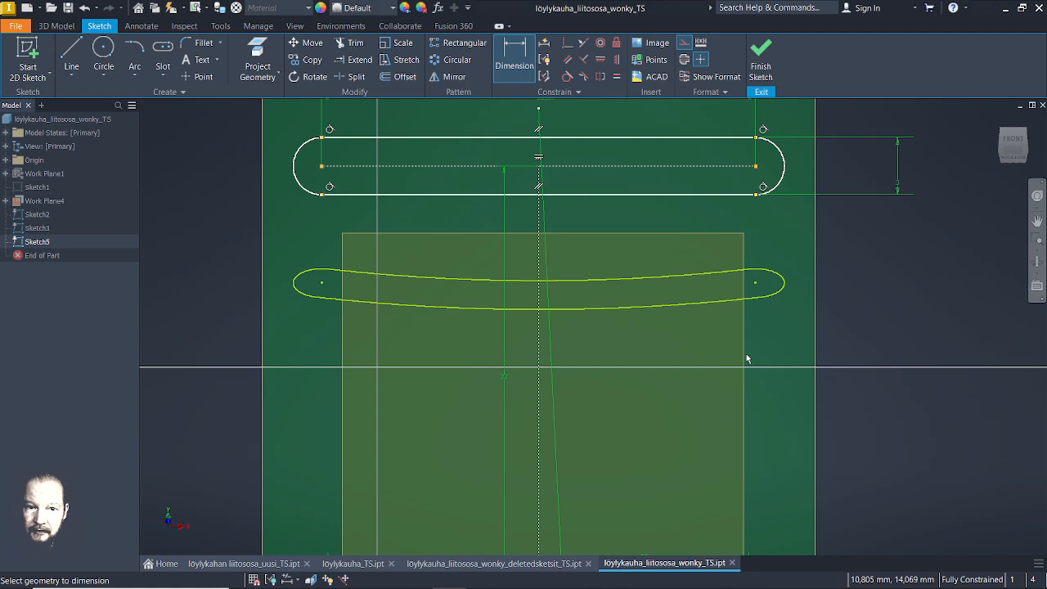
{"action": "left_click", "coordinate": [760, 59]}
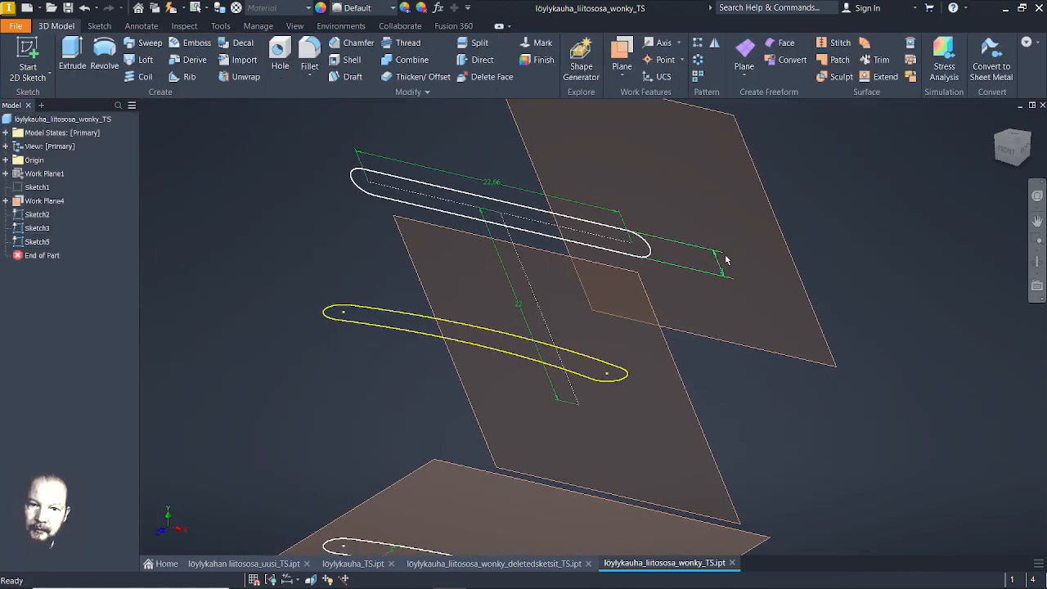
Start a new sketch on Work Plane3 and set up Project Geometry for the straight slot's centre point
{"action": "scroll", "coordinate": [725, 260], "scroll_direction": "down", "scroll_amount": 3}
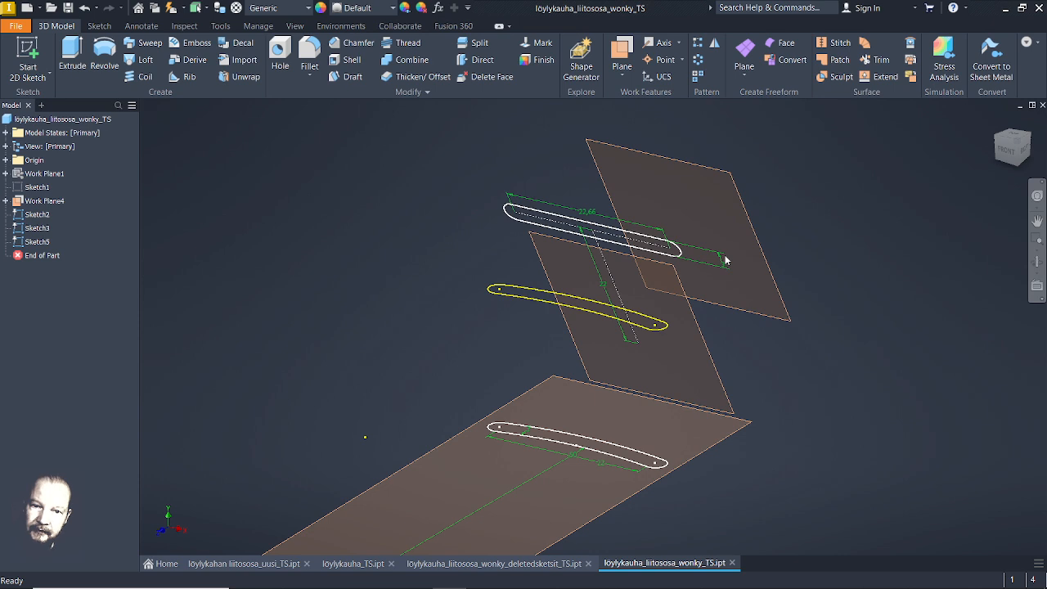
{"action": "left_click", "coordinate": [728, 176]}
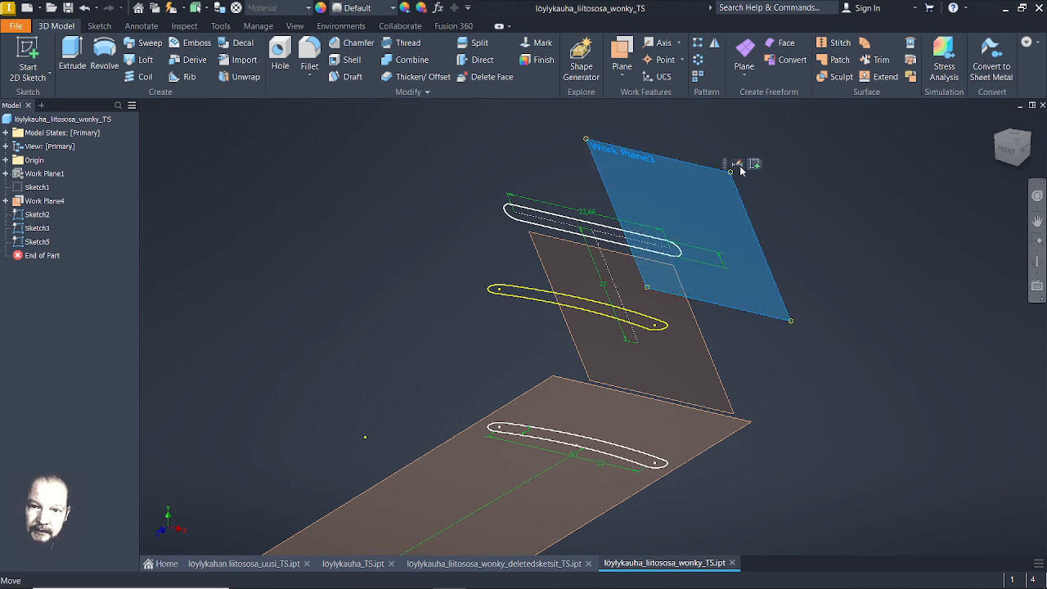
{"action": "left_click", "coordinate": [753, 164]}
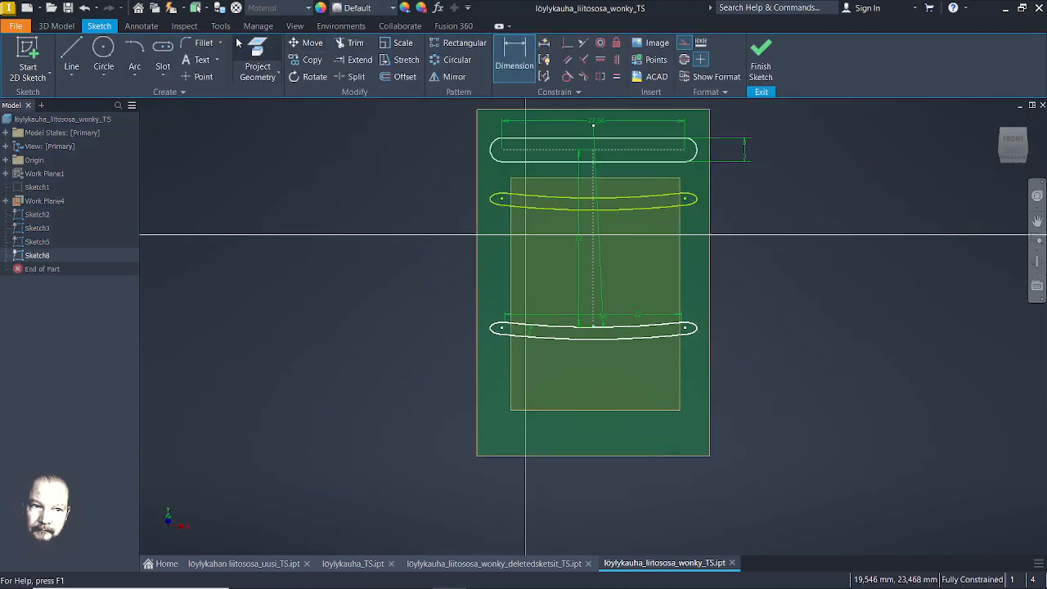
{"action": "left_click", "coordinate": [257, 54]}
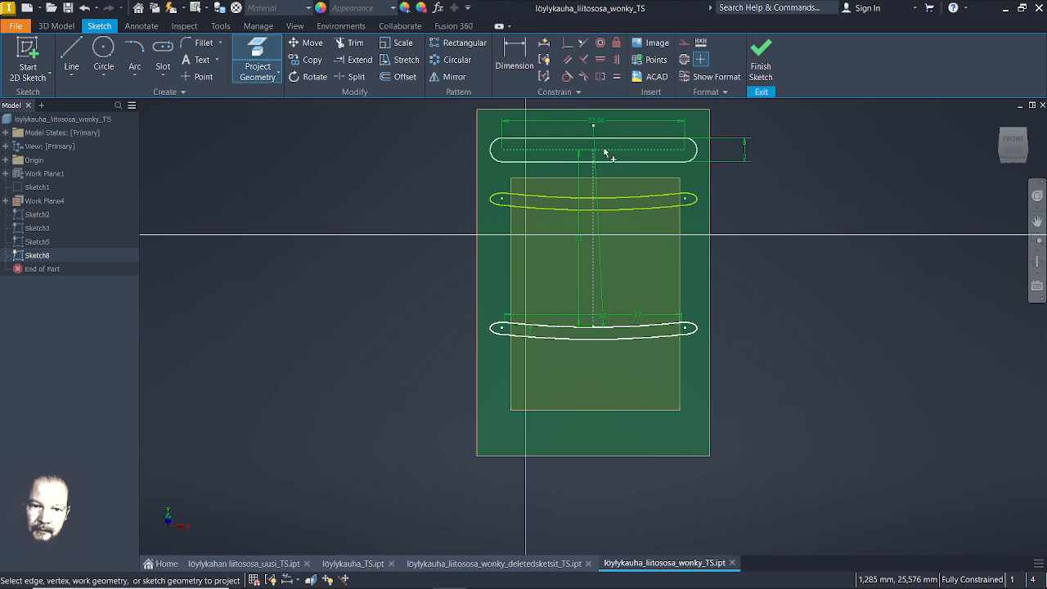
{"action": "scroll", "coordinate": [613, 149], "scroll_direction": "up", "scroll_amount": 3}
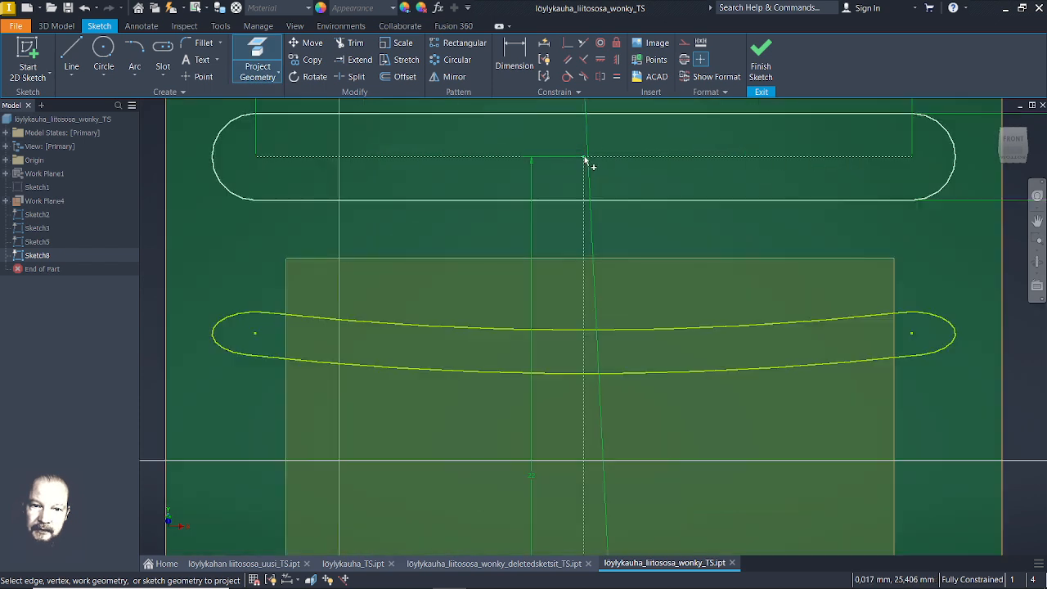
{"action": "scroll", "coordinate": [643, 169], "scroll_direction": "down", "scroll_amount": 5}
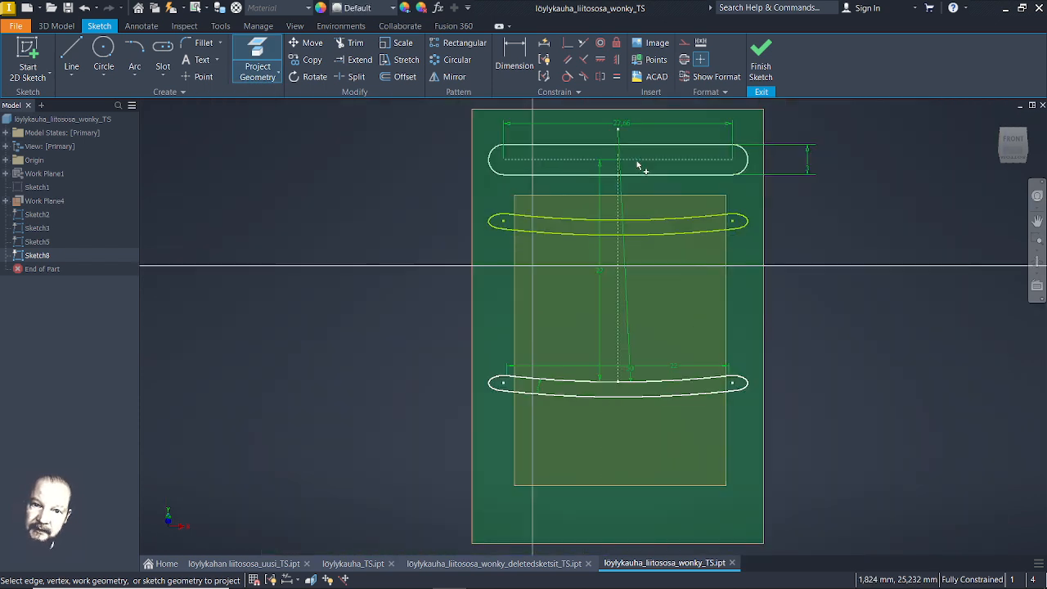
{"action": "middle_click_drag", "start_coordinate": [617, 162], "coordinate": [561, 236]}
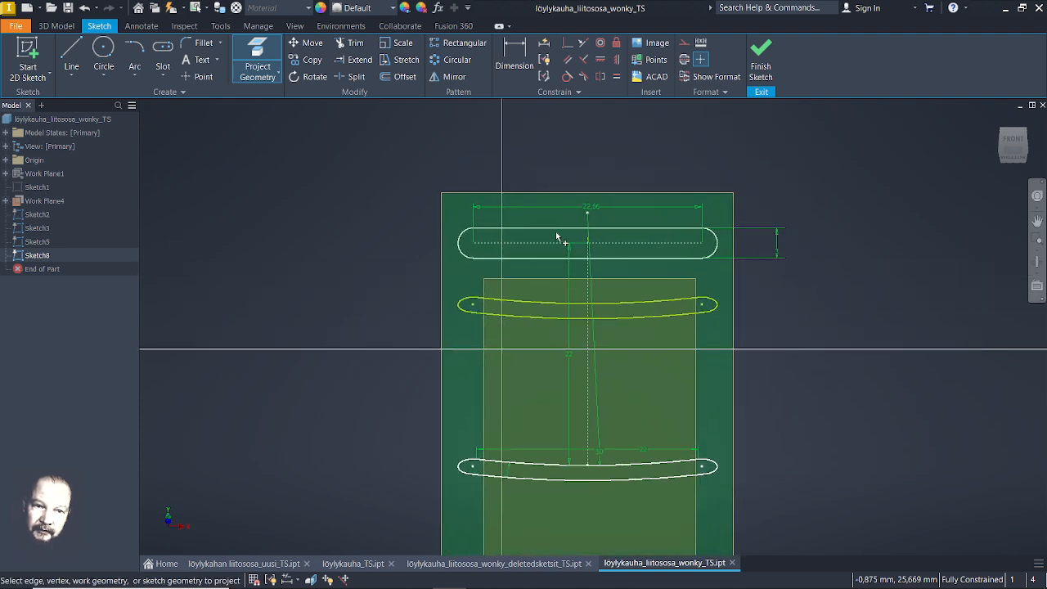
Draw a circle with a 22 mm diameter above the straight slot
{"action": "left_click", "coordinate": [103, 51]}
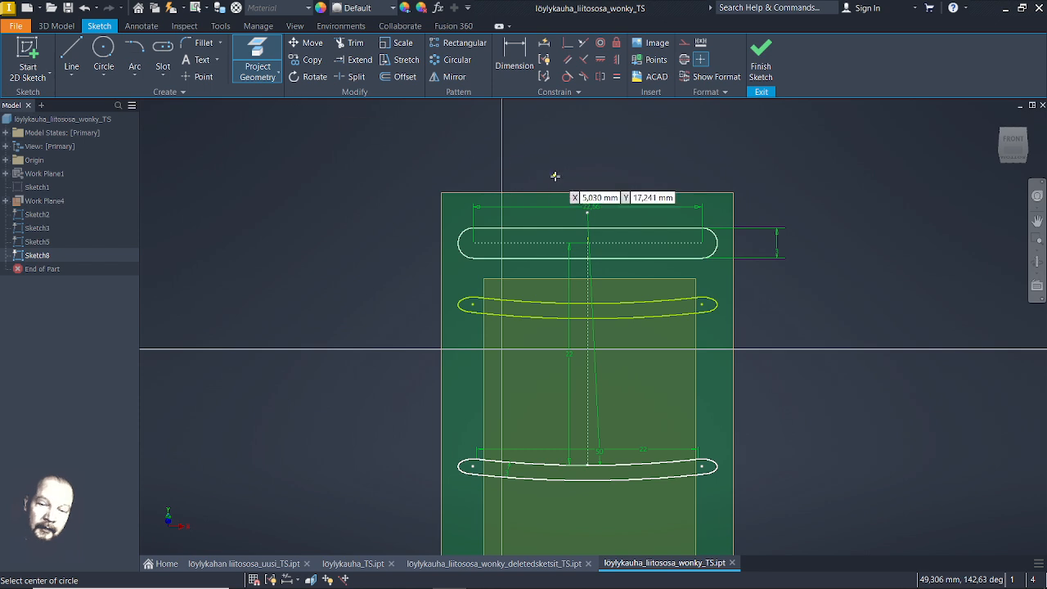
{"action": "left_click", "coordinate": [627, 169]}
{"action": "type", "text": "22"}
{"action": "key", "text": "Return"}
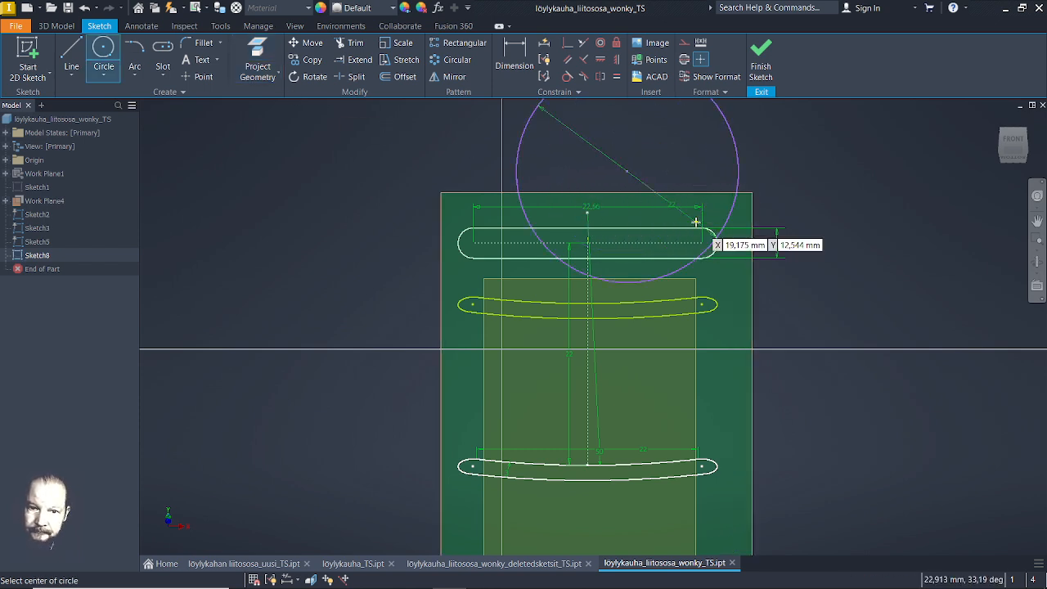
Make the circle's centre coincident with the straight slot's centre point and finish the sketch
{"action": "key", "text": "Escape"}
{"action": "left_click", "coordinate": [567, 42]}
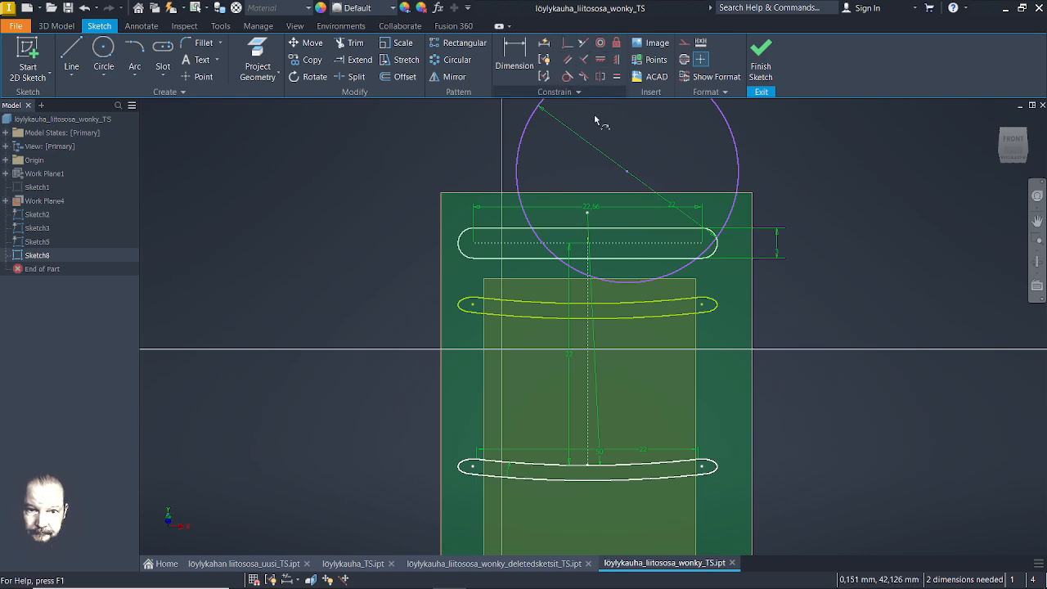
{"action": "left_click", "coordinate": [628, 171]}
{"action": "scroll", "coordinate": [597, 229], "scroll_direction": "up", "scroll_amount": 3}
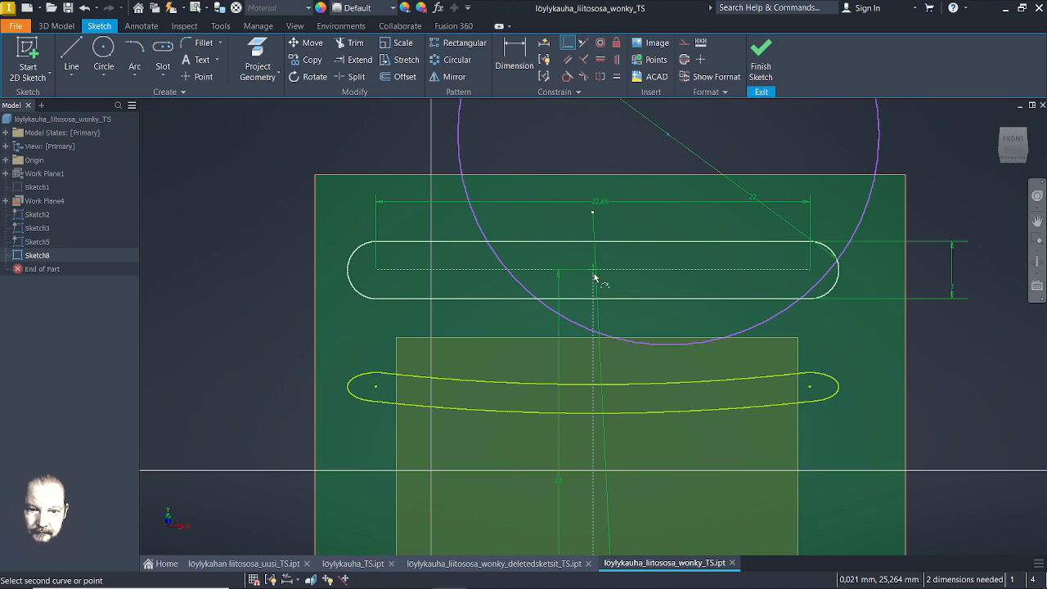
{"action": "scroll", "coordinate": [602, 279], "scroll_direction": "up", "scroll_amount": 5}
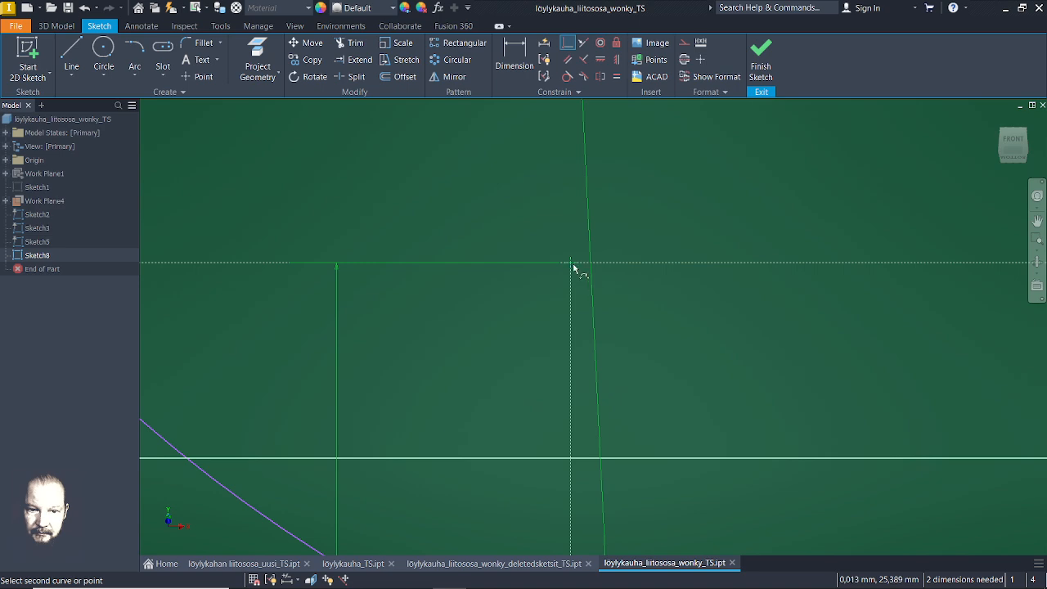
{"action": "left_click", "coordinate": [573, 269]}
{"action": "scroll", "coordinate": [574, 269], "scroll_direction": "down", "scroll_amount": 5}
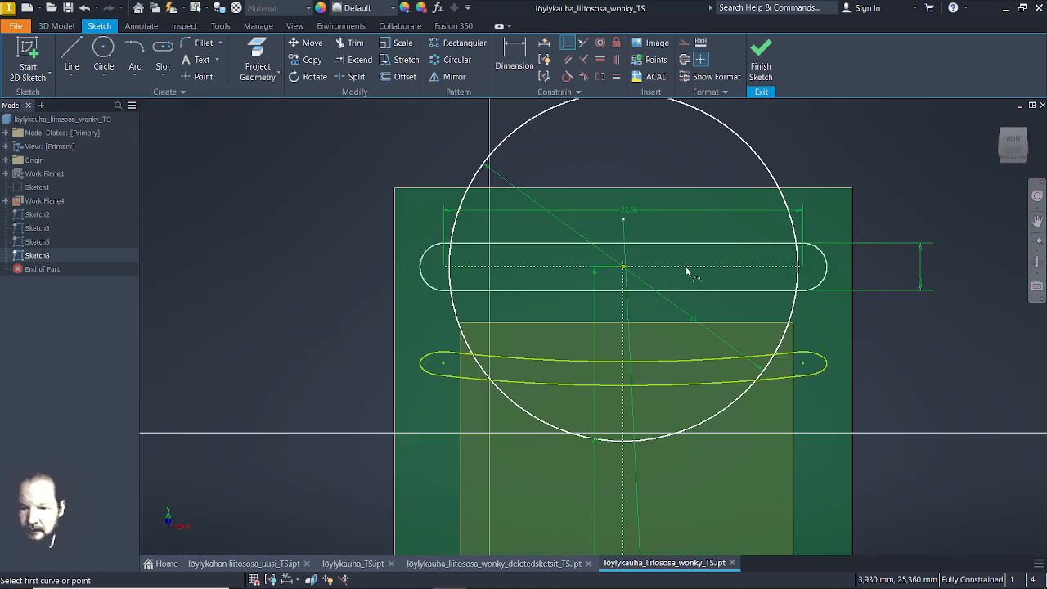
{"action": "middle_click_drag", "start_coordinate": [736, 279], "coordinate": [677, 327]}
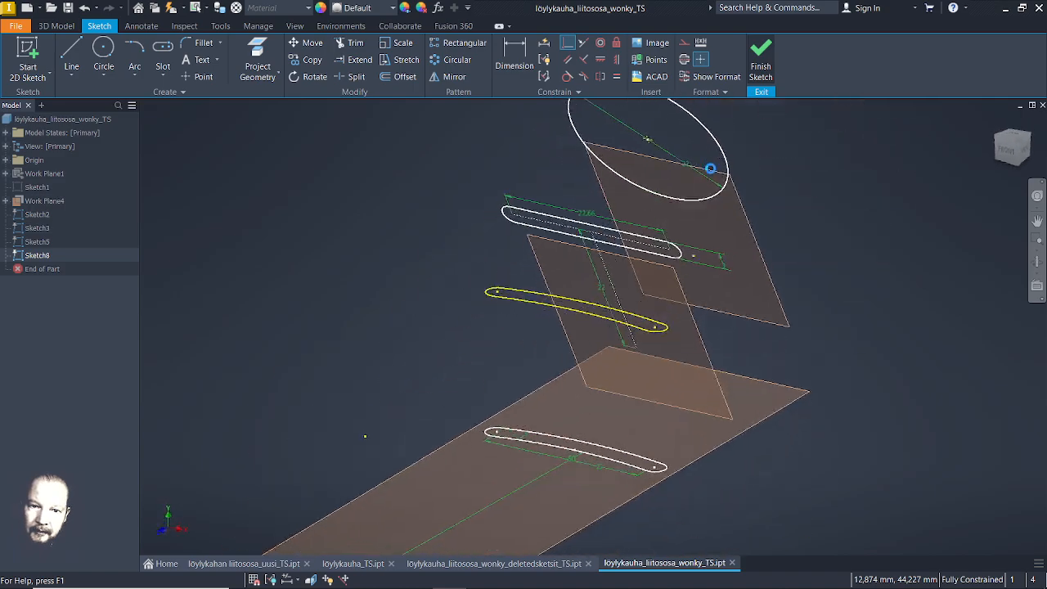
{"action": "mouse_move", "coordinate": [724, 301]}
{"action": "middle_mouse_down", "text": "shift"}
{"action": "mouse_move", "coordinate": [685, 313]}
{"action": "mouse_move", "coordinate": [666, 273]}
{"action": "mouse_move", "coordinate": [708, 301]}
{"action": "middle_mouse_up", "text": "shift"}
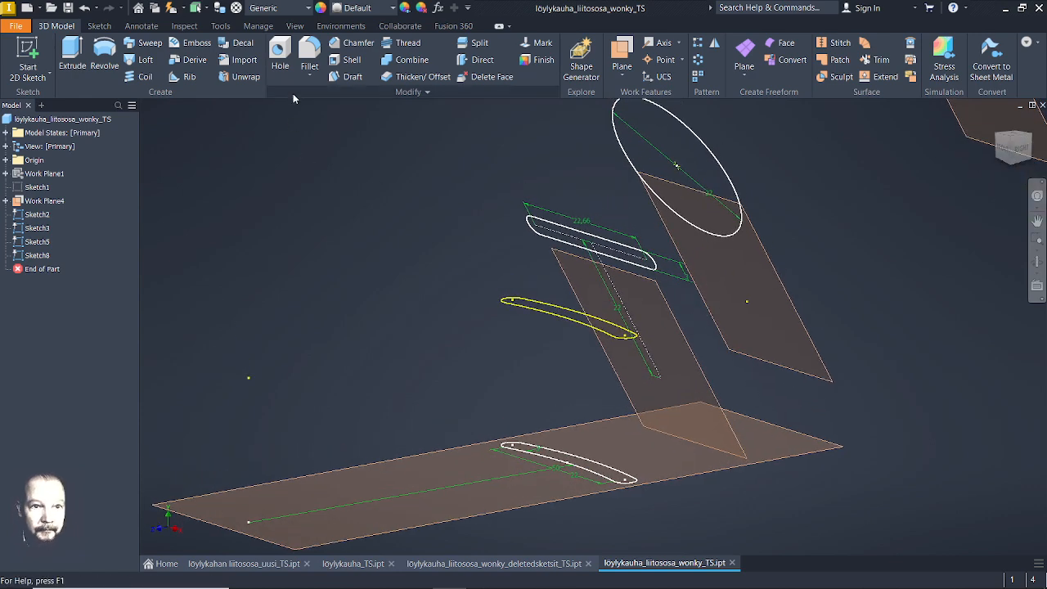
Loft a solid from Sketch2 to Sketch3 with direction conditions of 90 deg and weight 1 at both sections
{"action": "left_click", "coordinate": [139, 59]}
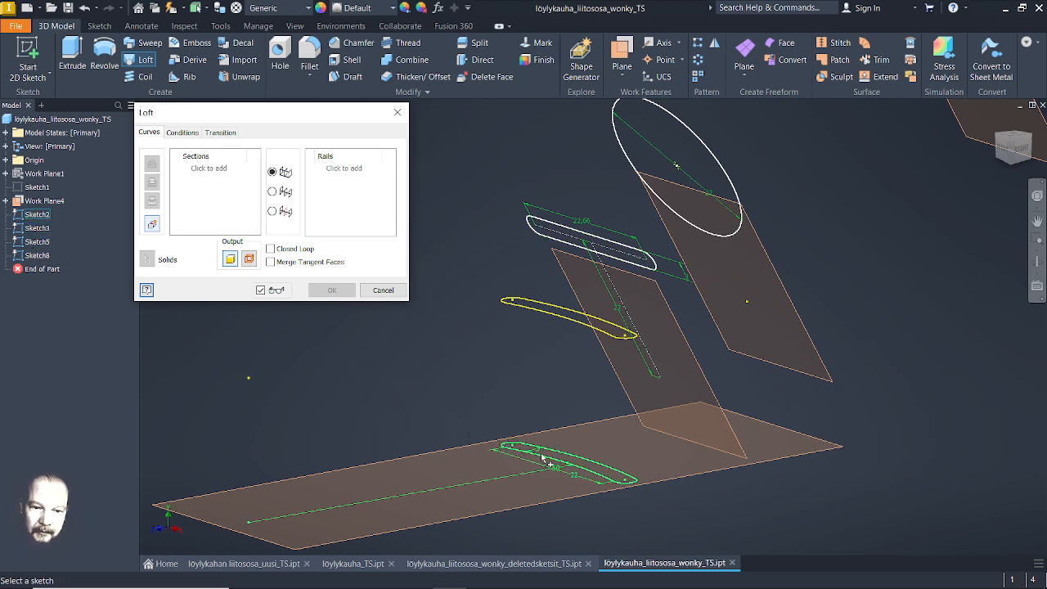
{"action": "left_click", "coordinate": [503, 452]}
{"action": "left_click", "coordinate": [556, 321]}
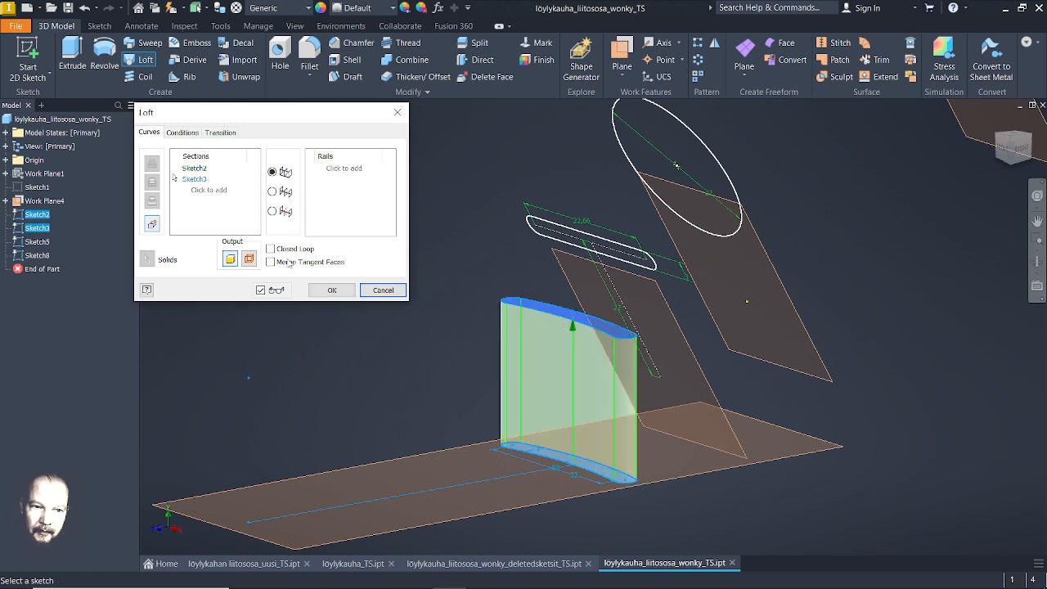
{"action": "left_click", "coordinate": [183, 133]}
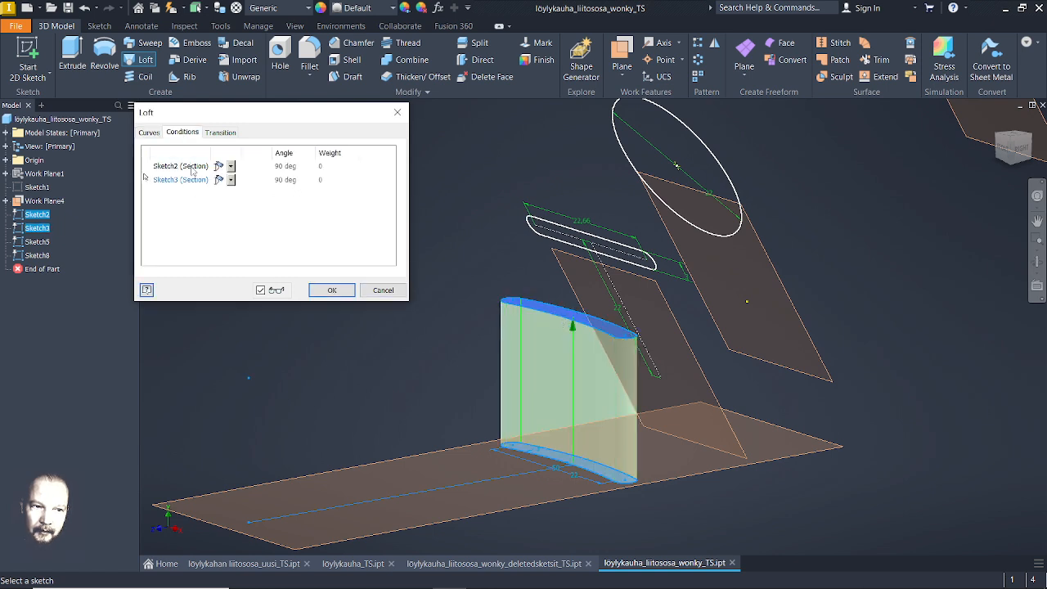
{"action": "left_click", "coordinate": [231, 166]}
{"action": "left_click", "coordinate": [233, 192]}
{"action": "left_click", "coordinate": [230, 179]}
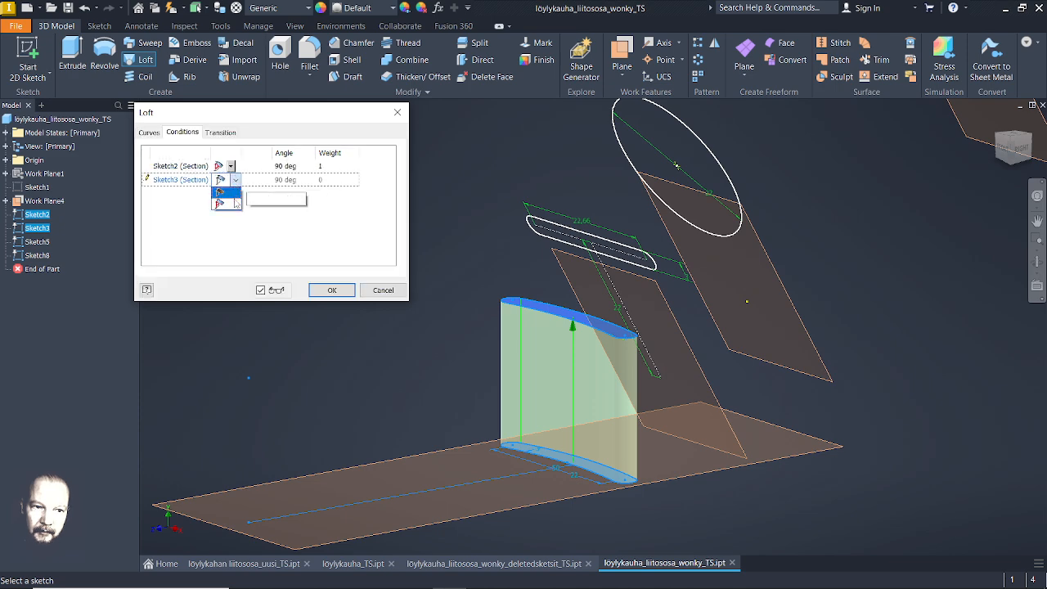
{"action": "left_click", "coordinate": [233, 205]}
{"action": "left_click", "coordinate": [332, 290]}
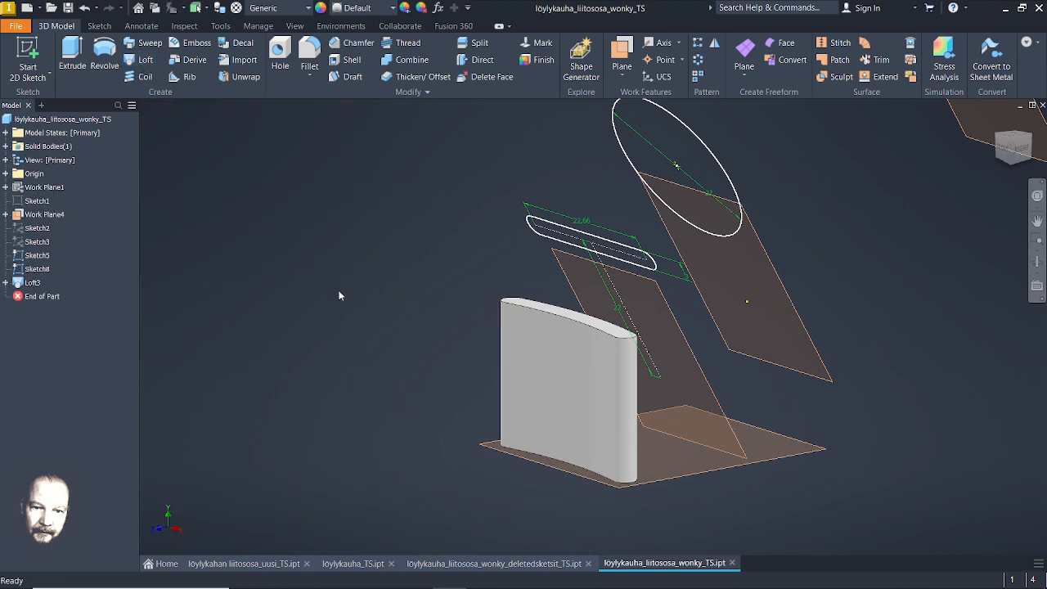
Make Sketch3, consumed by the new loft, visible again
{"action": "left_click", "coordinate": [6, 283]}
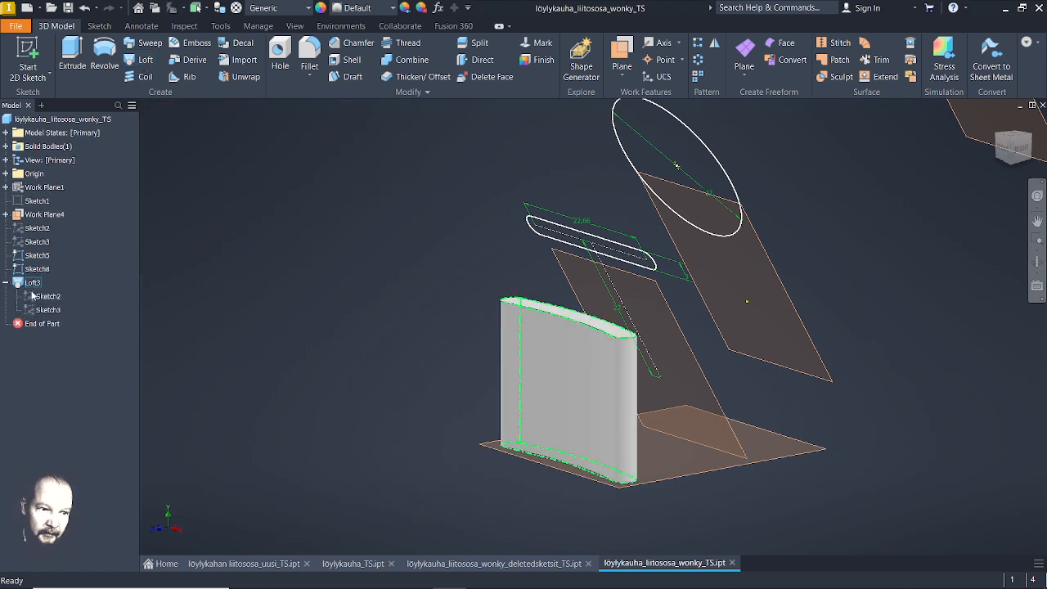
{"action": "right_click", "coordinate": [48, 312]}
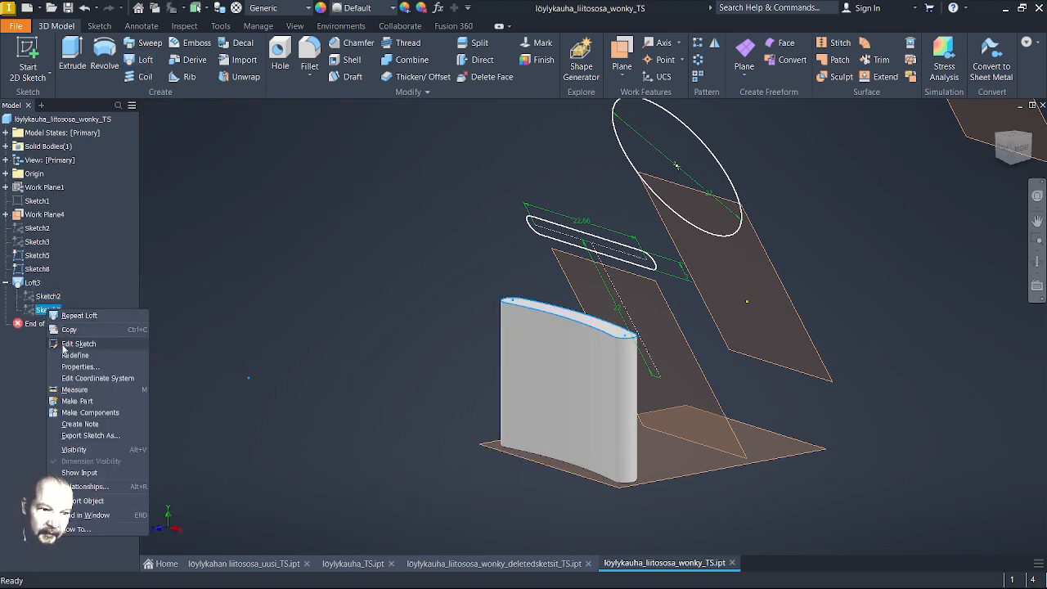
{"action": "left_click", "coordinate": [73, 449]}
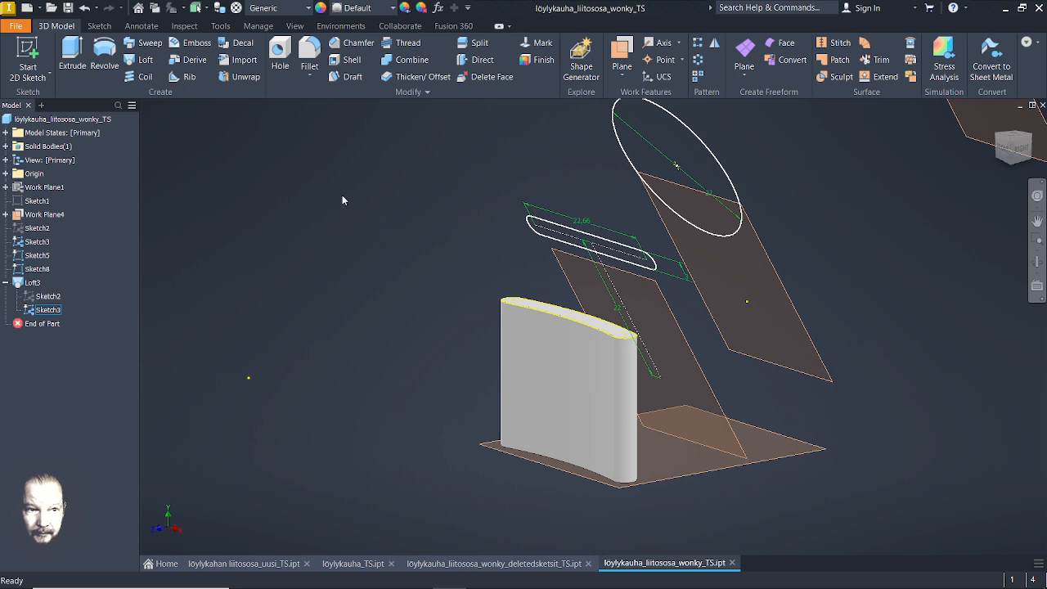
Set up a second loft through Sketch3, Sketch5 and the circle in Sketch8, with tangent faces merged
{"action": "key", "text": "ctrl+shift+l"}
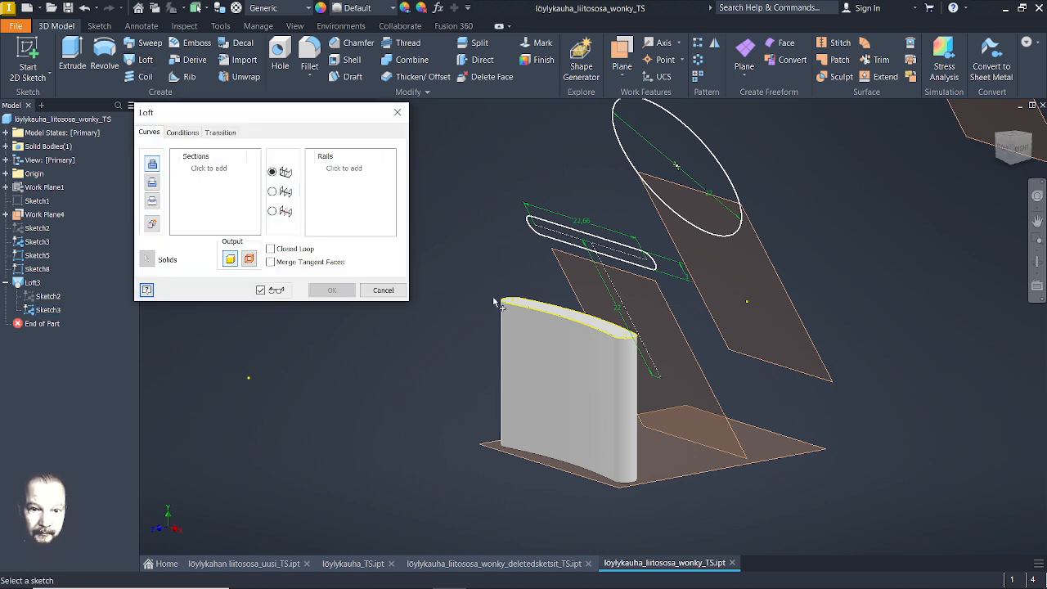
{"action": "left_click", "coordinate": [536, 309]}
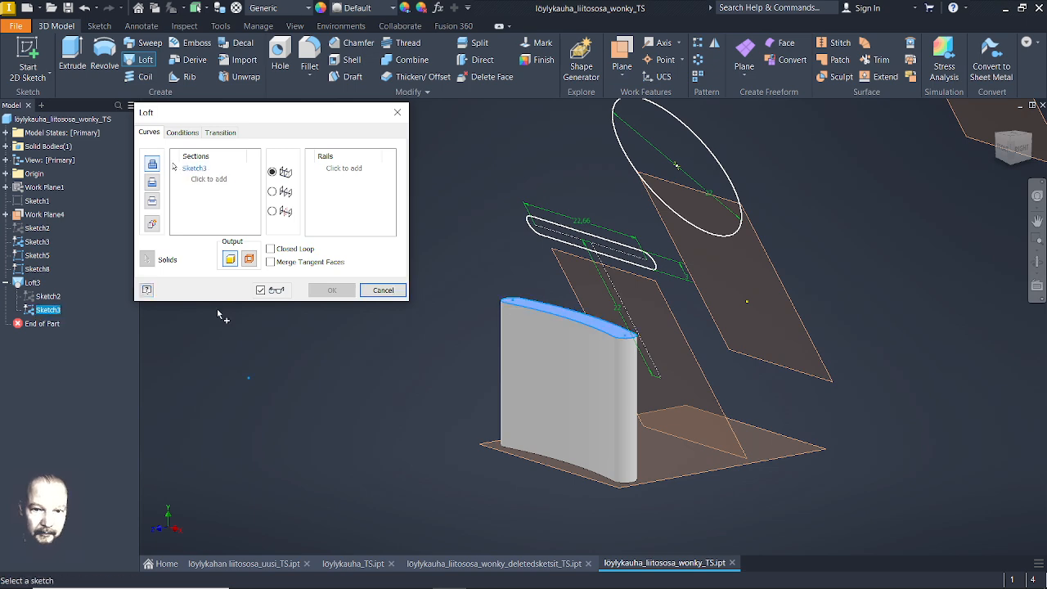
{"action": "left_click", "coordinate": [564, 233]}
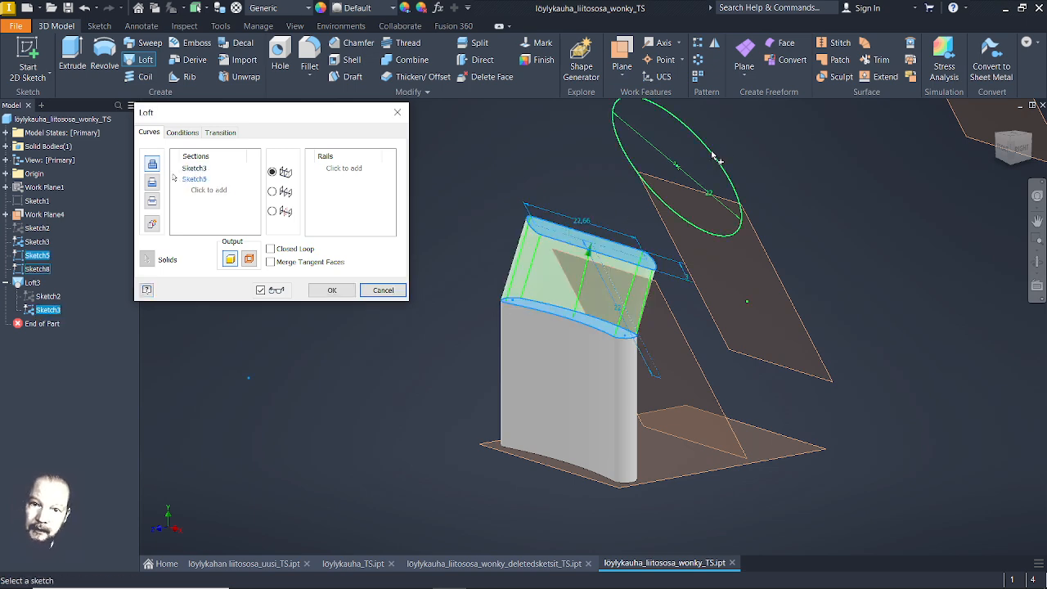
{"action": "left_click", "coordinate": [717, 159]}
{"action": "middle_click_drag", "start_coordinate": [564, 313], "coordinate": [591, 303], "text": "shift"}
{"action": "scroll", "coordinate": [626, 308], "scroll_direction": "down", "scroll_amount": 3}
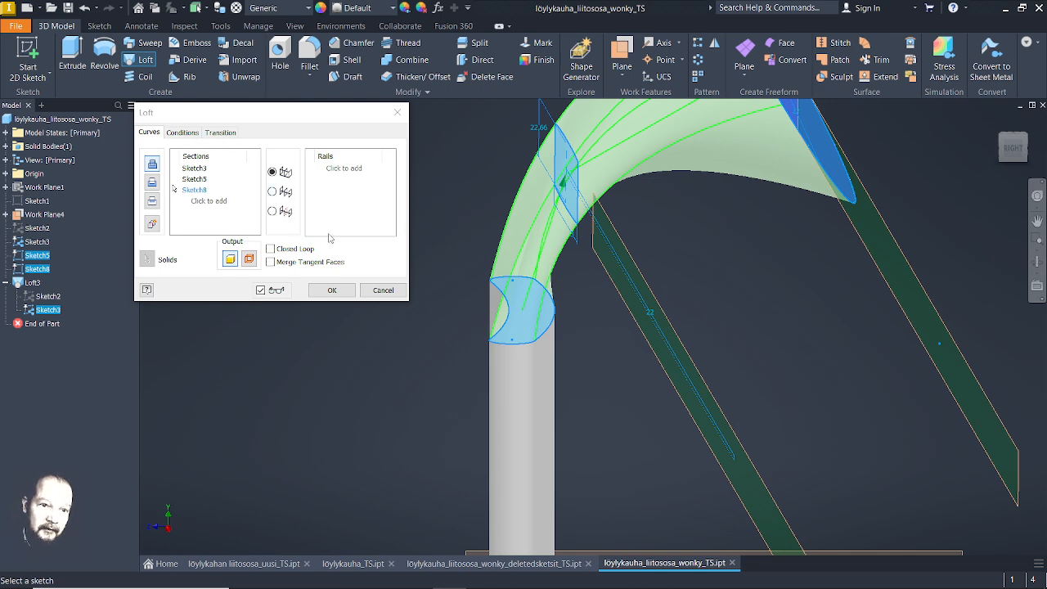
{"action": "left_click", "coordinate": [270, 262]}
Apply direction conditions to the loft's Sketch3 and Sketch8 sections
{"action": "left_click", "coordinate": [193, 134]}
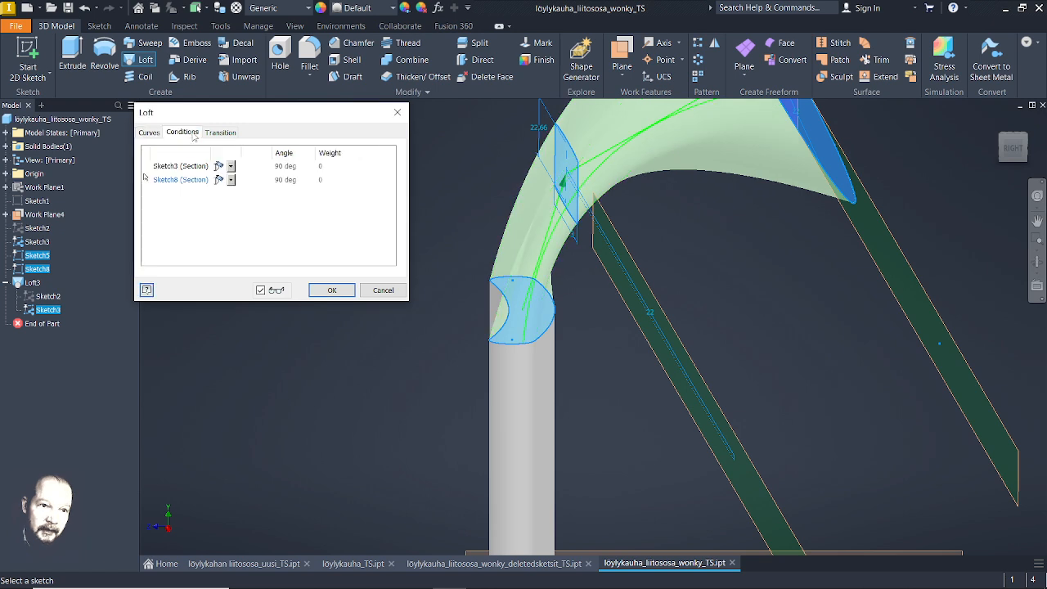
{"action": "left_click", "coordinate": [230, 166]}
{"action": "left_click", "coordinate": [230, 189]}
{"action": "left_click", "coordinate": [235, 180]}
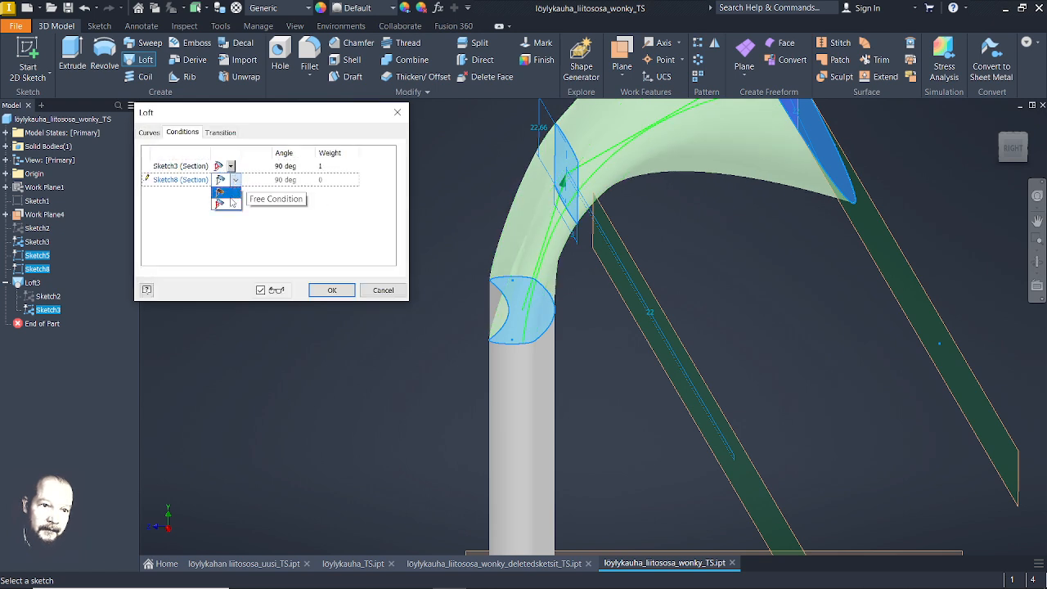
{"action": "left_click", "coordinate": [231, 202]}
Set the Sketch3 section's weight to 5 and create the loft
{"action": "left_click", "coordinate": [328, 167]}
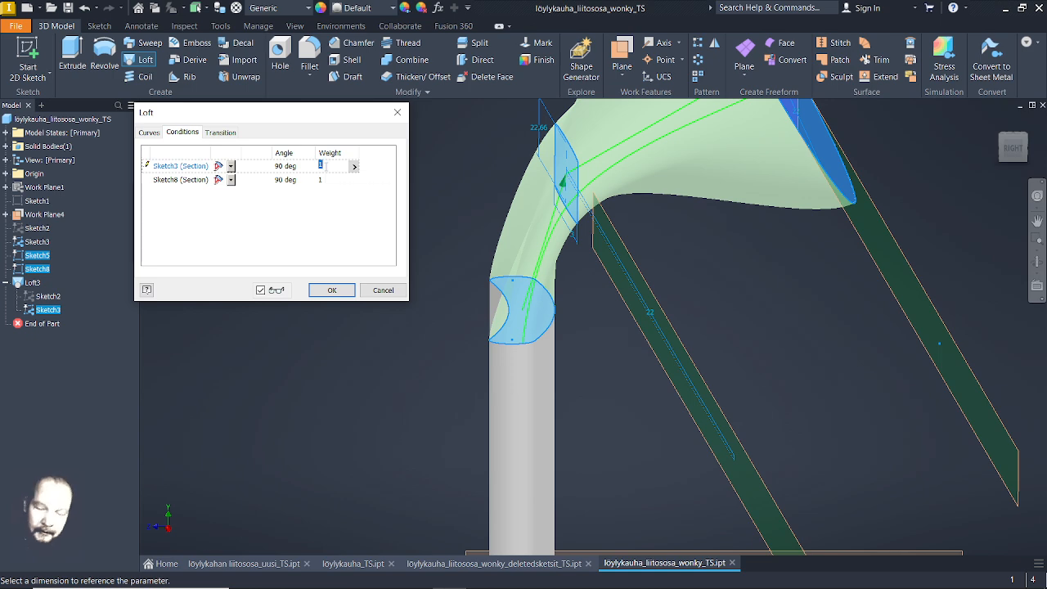
{"action": "type", "text": "5"}
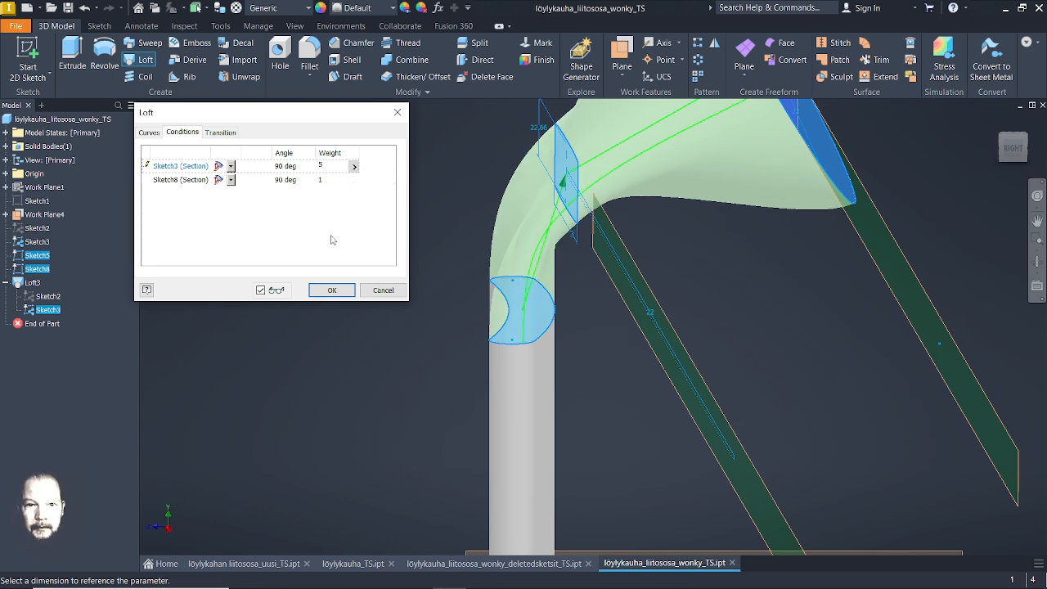
{"action": "left_click", "coordinate": [298, 197]}
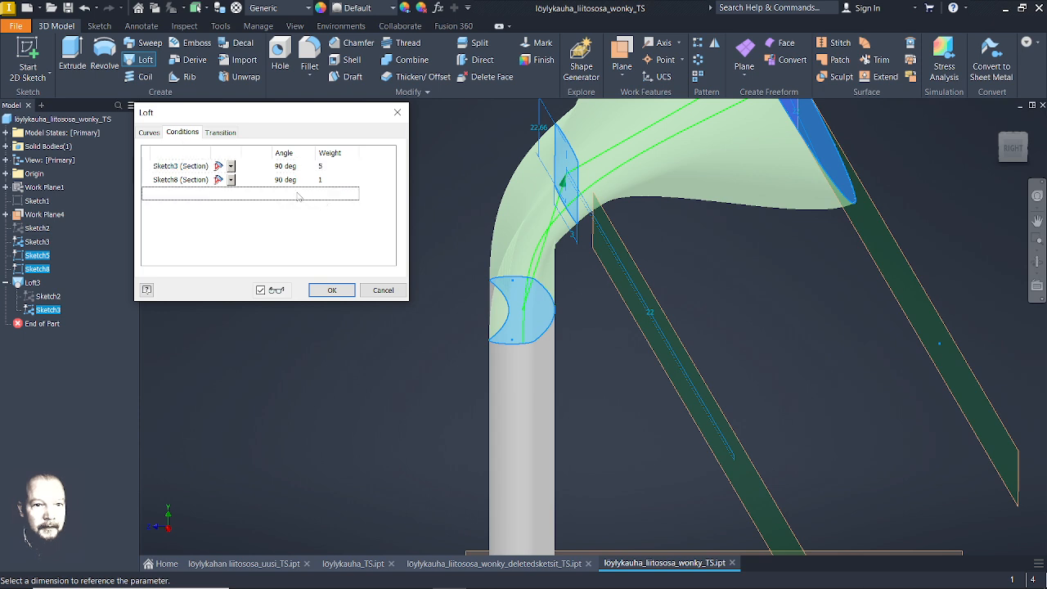
{"action": "left_click", "coordinate": [149, 133]}
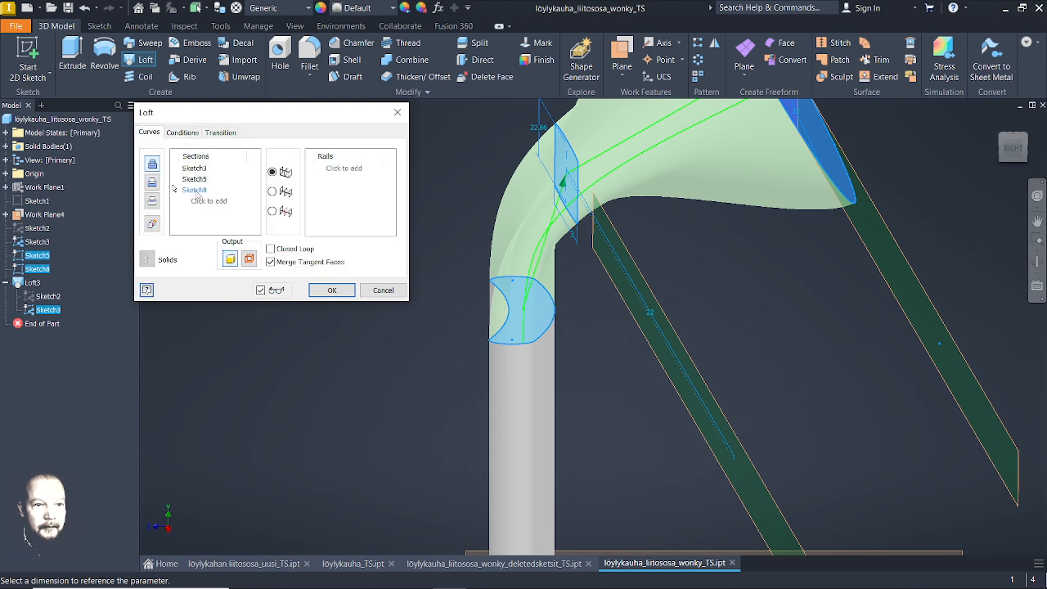
{"action": "left_click", "coordinate": [332, 290]}
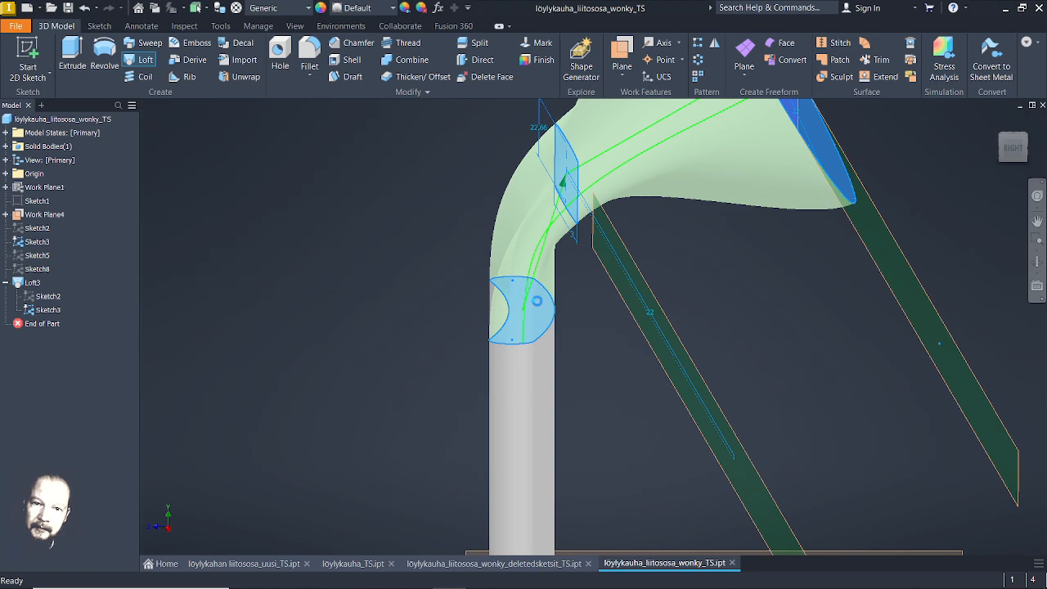
{"action": "middle_click_drag", "start_coordinate": [689, 301], "coordinate": [730, 300], "text": "shift"}
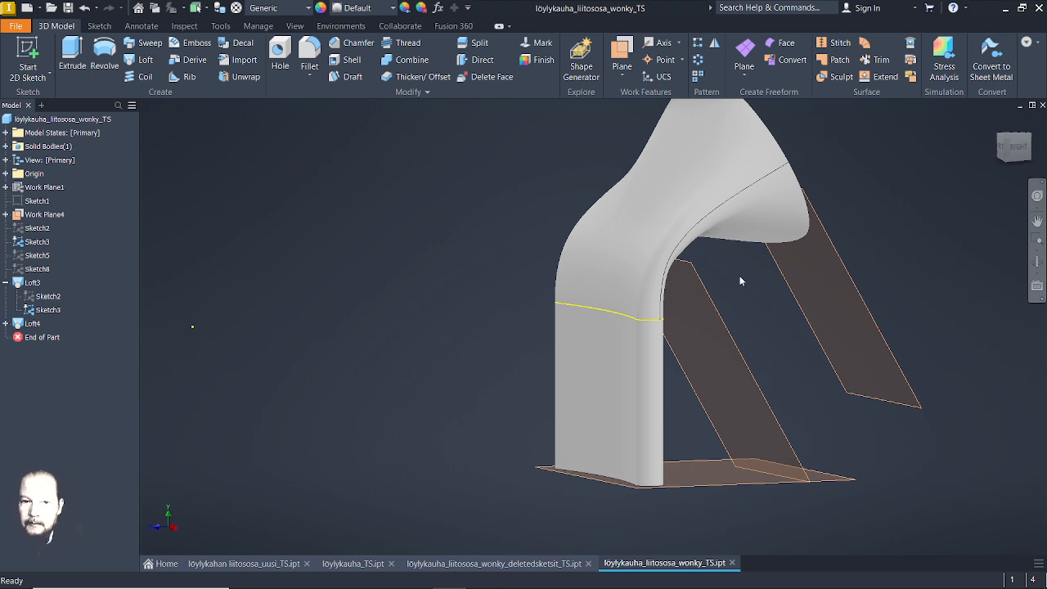
{"action": "middle_click_drag", "start_coordinate": [741, 289], "coordinate": [739, 296], "text": "shift"}
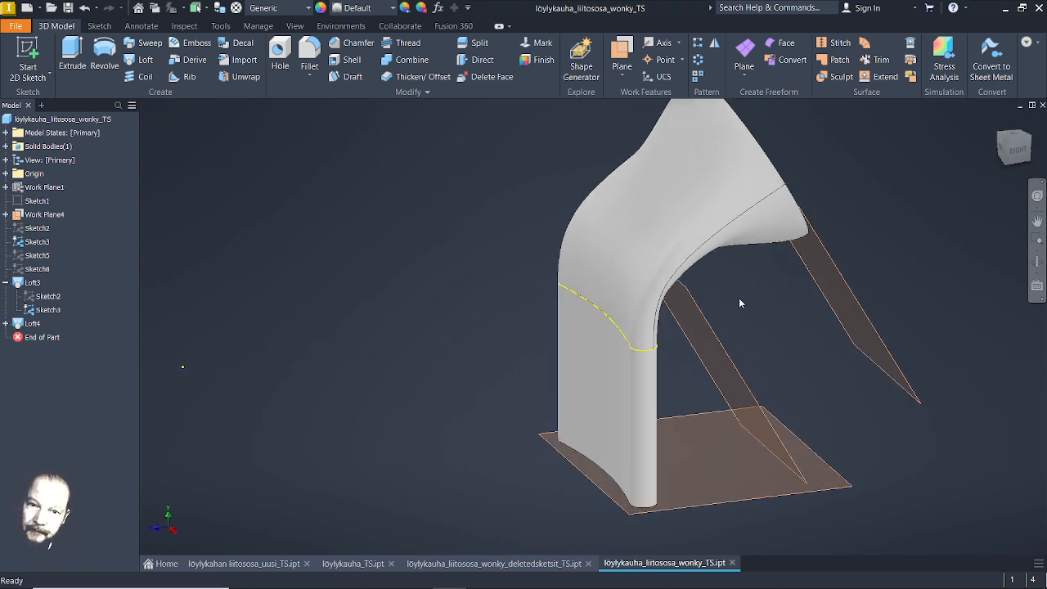
Switch the model's visual style to Realistic
{"action": "left_click", "coordinate": [294, 26]}
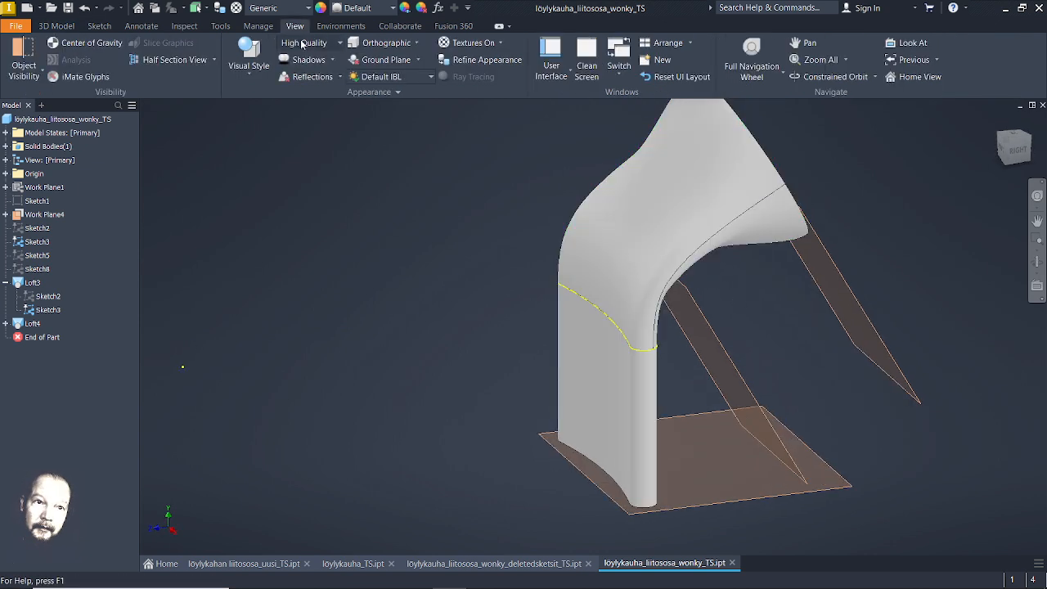
{"action": "left_click", "coordinate": [258, 67]}
{"action": "left_click", "coordinate": [260, 82]}
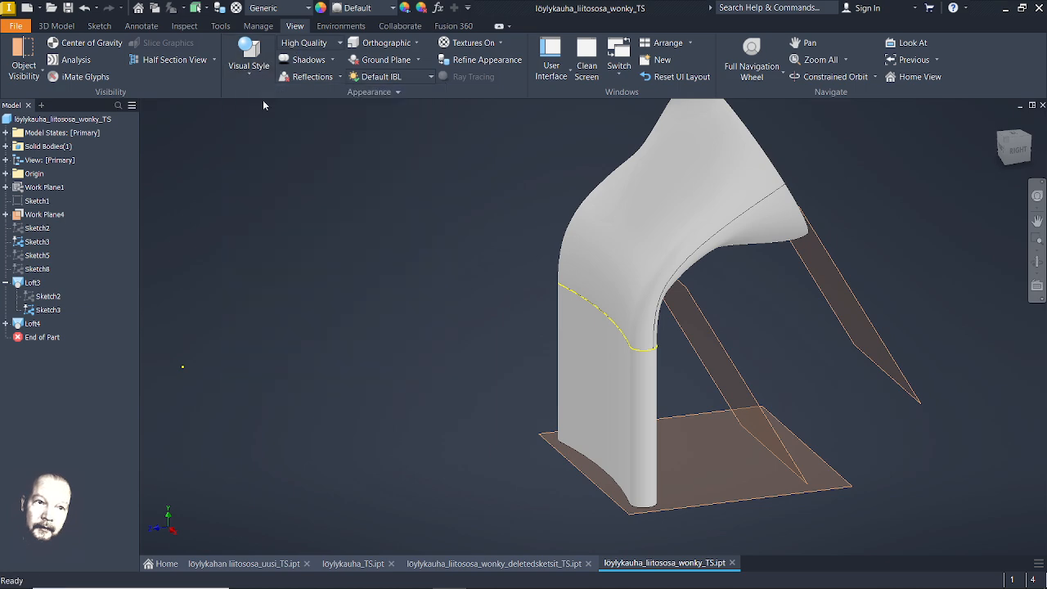
Assign the Stainless Steel material to the part and set its appearance to Steel - Polished
{"action": "left_click", "coordinate": [308, 8]}
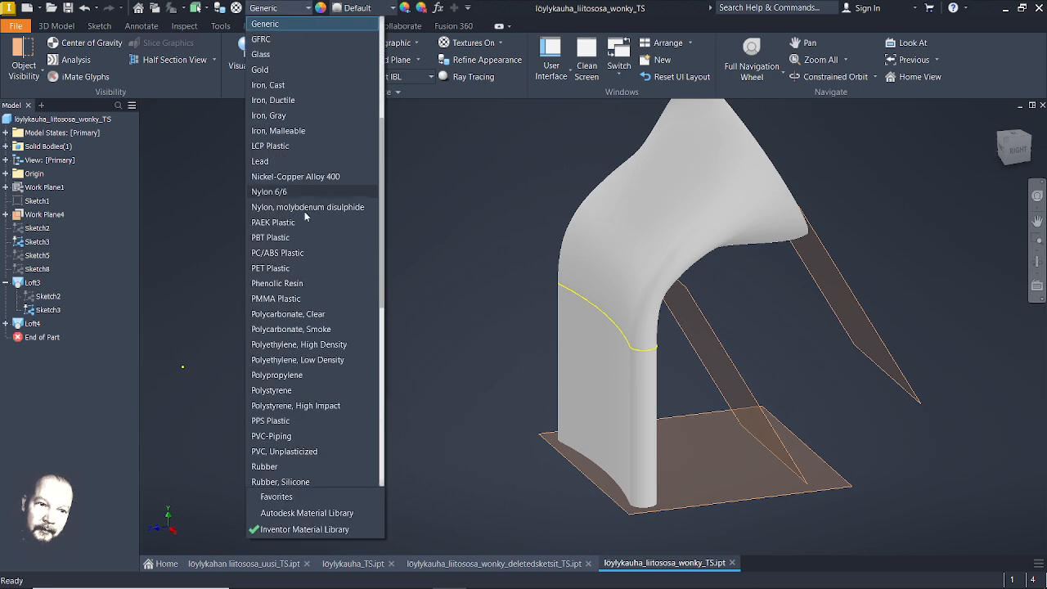
{"action": "scroll", "coordinate": [286, 395], "scroll_direction": "down", "scroll_amount": 3}
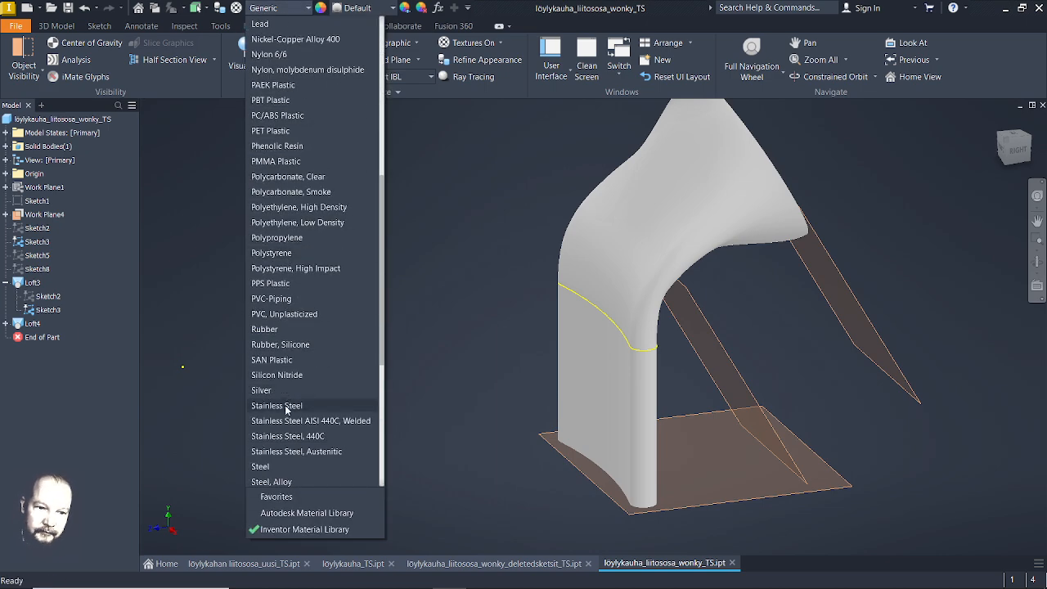
{"action": "left_click", "coordinate": [285, 405]}
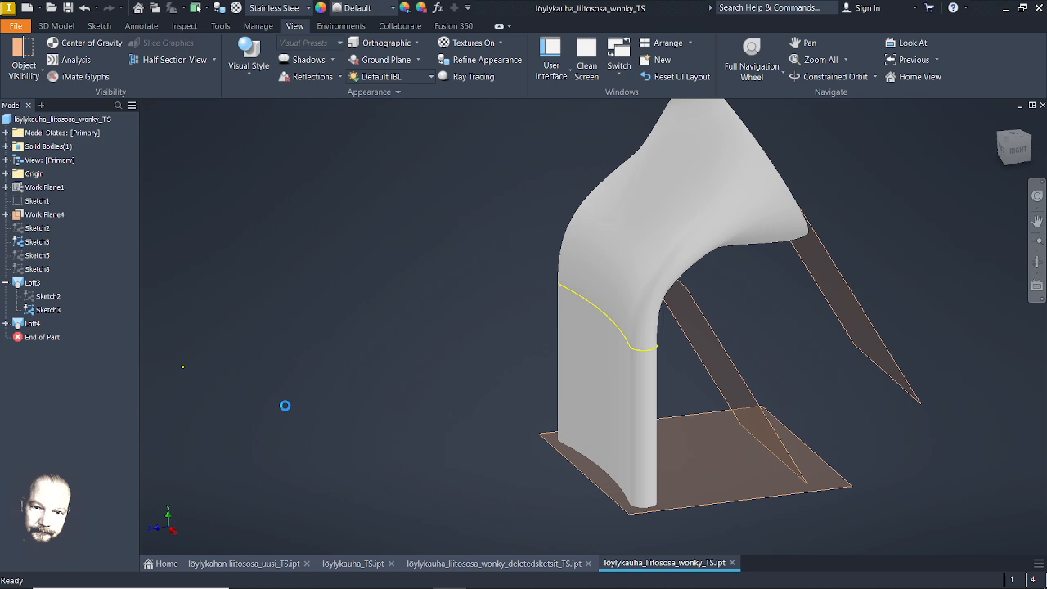
{"action": "left_click", "coordinate": [392, 10]}
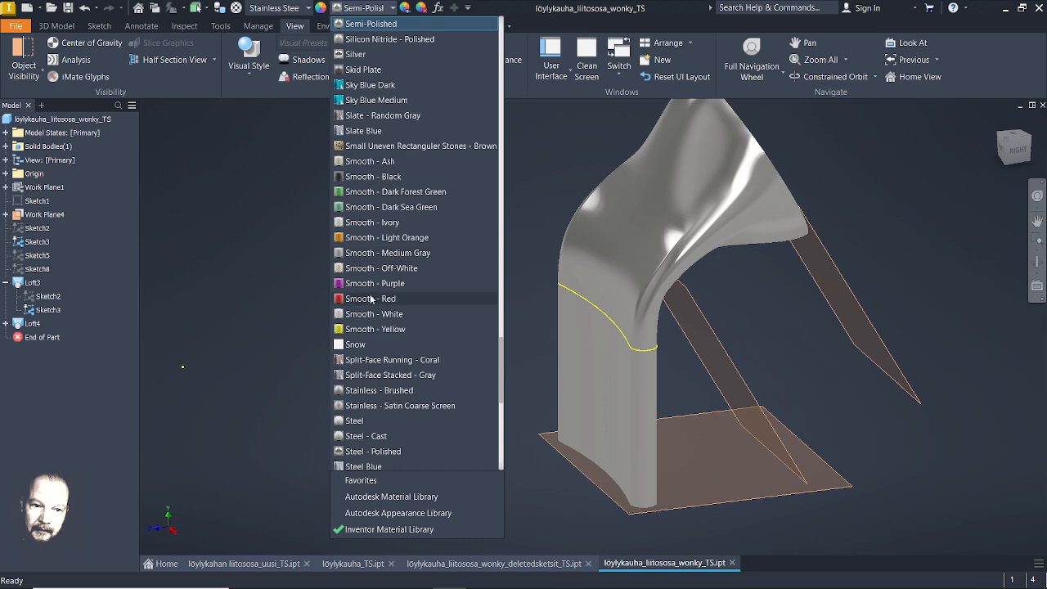
{"action": "left_click", "coordinate": [381, 453]}
Start a new sketch on the outermost inclined work plane, beyond the connector's round end
{"action": "mouse_move", "coordinate": [501, 368]}
{"action": "middle_mouse_down", "text": "shift"}
{"action": "mouse_move", "coordinate": [419, 356]}
{"action": "mouse_move", "coordinate": [425, 334]}
{"action": "mouse_move", "coordinate": [491, 335]}
{"action": "middle_mouse_up", "text": "shift"}
{"action": "scroll", "coordinate": [629, 275], "scroll_direction": "up", "scroll_amount": 3}
{"action": "mouse_move", "coordinate": [523, 274]}
{"action": "middle_mouse_down", "text": "shift"}
{"action": "mouse_move", "coordinate": [351, 253]}
{"action": "mouse_move", "coordinate": [309, 279]}
{"action": "mouse_move", "coordinate": [77, 304]}
{"action": "mouse_move", "coordinate": [77, 346]}
{"action": "mouse_move", "coordinate": [25, 343]}
{"action": "mouse_move", "coordinate": [3, 317]}
{"action": "mouse_move", "coordinate": [507, 290]}
{"action": "mouse_move", "coordinate": [700, 376]}
{"action": "mouse_move", "coordinate": [532, 339]}
{"action": "mouse_move", "coordinate": [395, 355]}
{"action": "mouse_move", "coordinate": [502, 319]}
{"action": "mouse_move", "coordinate": [346, 339]}
{"action": "mouse_move", "coordinate": [312, 358]}
{"action": "mouse_move", "coordinate": [360, 329]}
{"action": "mouse_move", "coordinate": [310, 343]}
{"action": "middle_mouse_up", "text": "shift"}
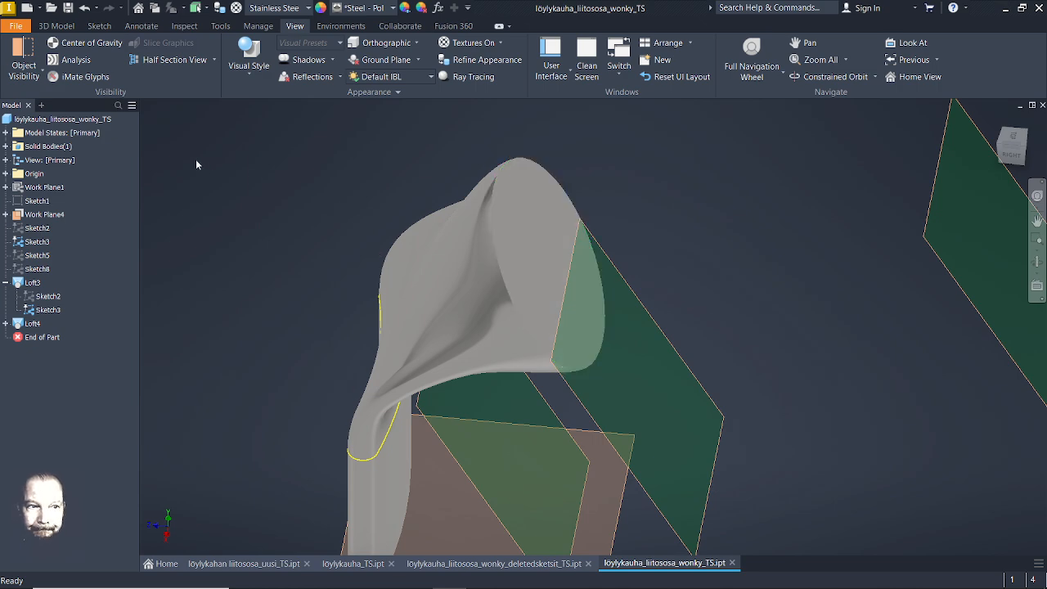
{"action": "middle_click_drag", "start_coordinate": [272, 243], "coordinate": [647, 354], "text": "shift"}
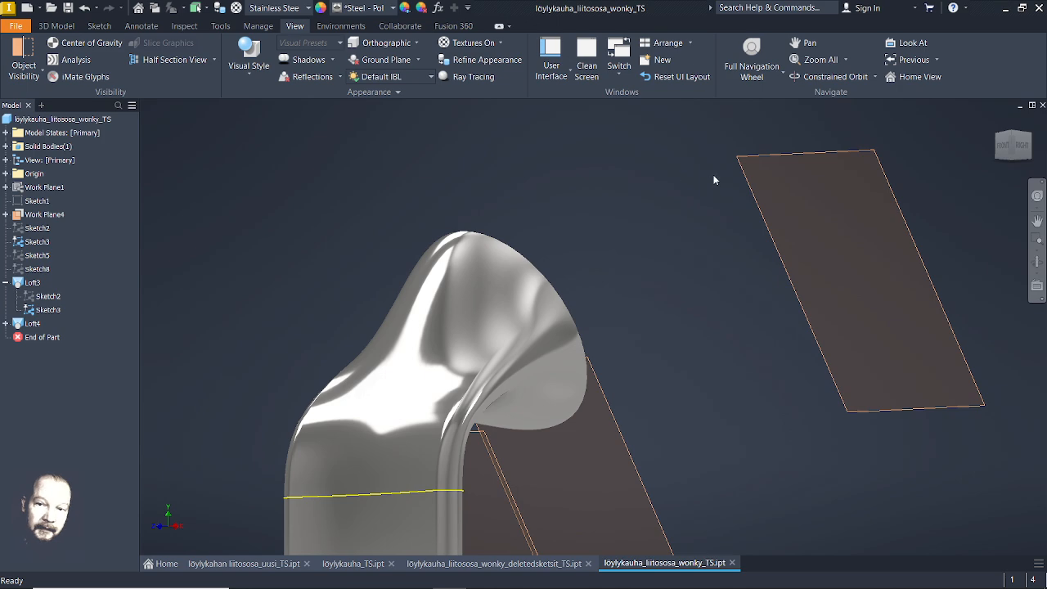
{"action": "left_click", "coordinate": [763, 158]}
{"action": "left_click", "coordinate": [792, 149]}
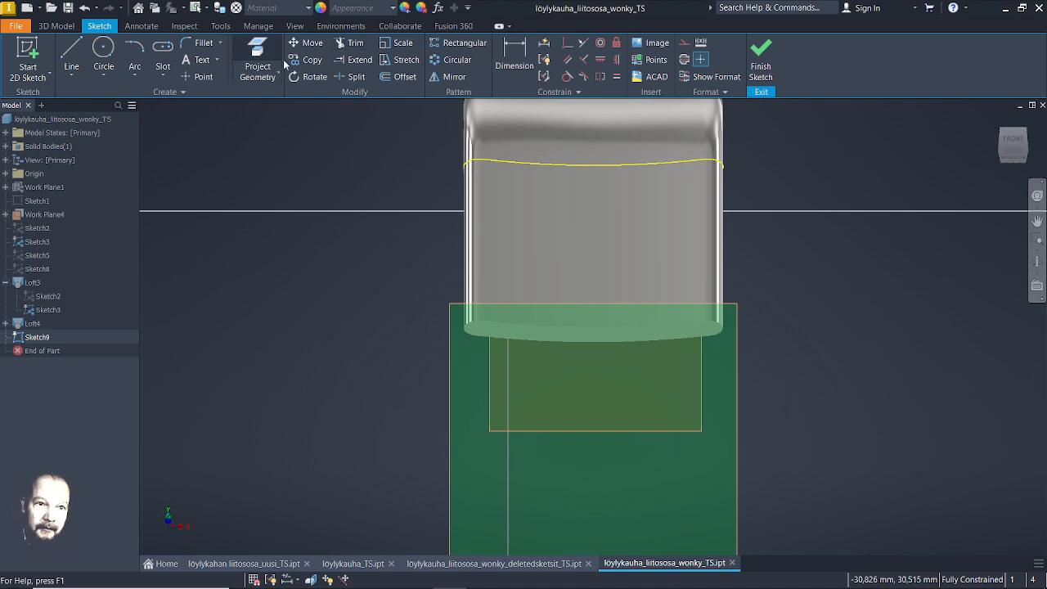
Set the visual style to Wireframe to expose the round end's edge behind the sketch plane
{"action": "left_click", "coordinate": [295, 25]}
{"action": "left_click", "coordinate": [252, 67]}
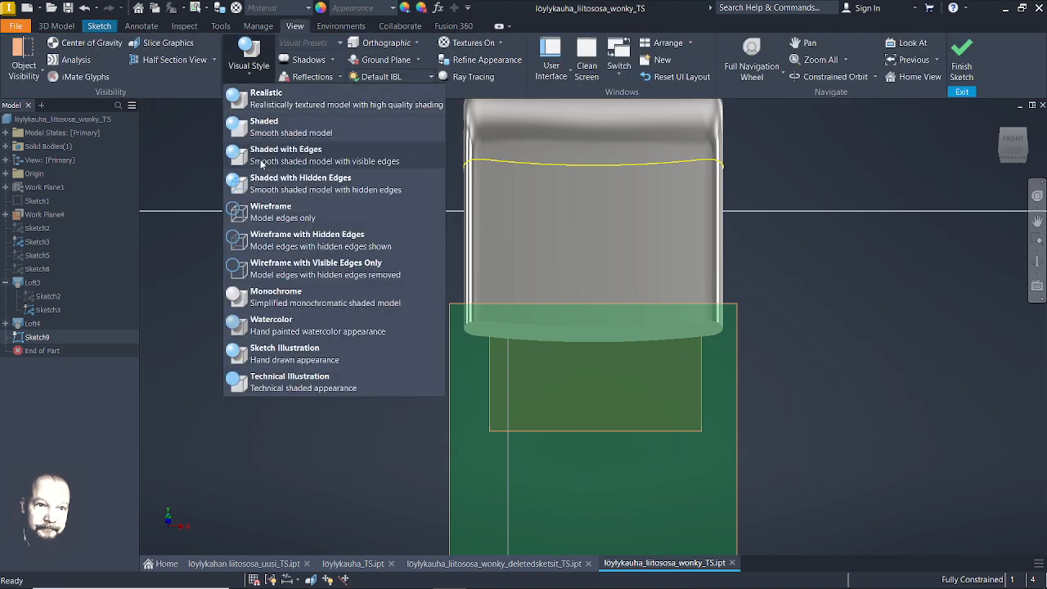
{"action": "left_click", "coordinate": [260, 209]}
{"action": "middle_click_drag", "start_coordinate": [591, 229], "coordinate": [548, 421]}
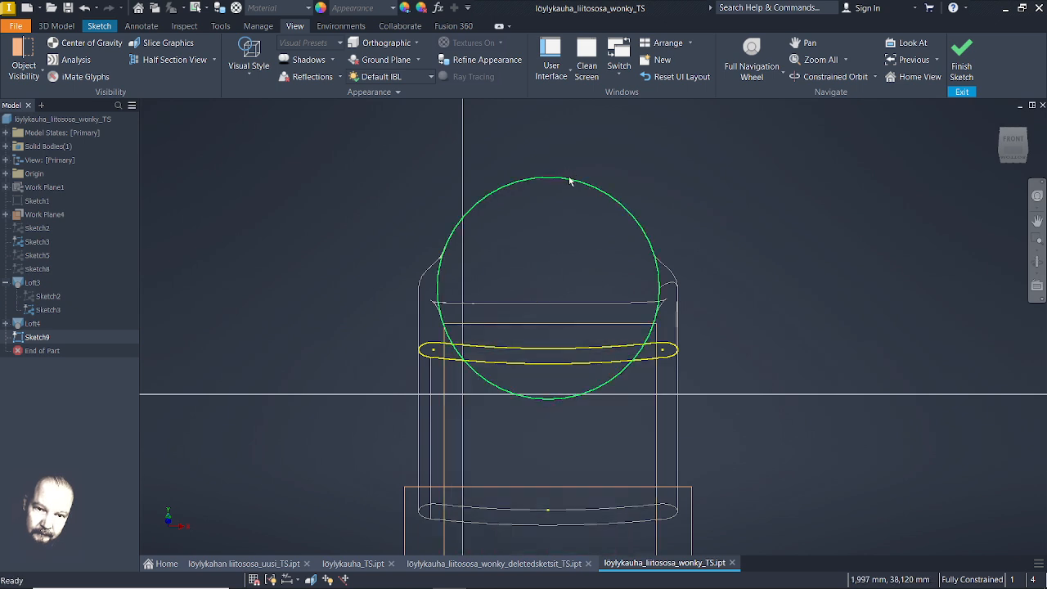
Sketch a 22 mm diameter circle near the connector's round end and project that end's circular edge into the sketch
{"action": "left_click", "coordinate": [99, 25]}
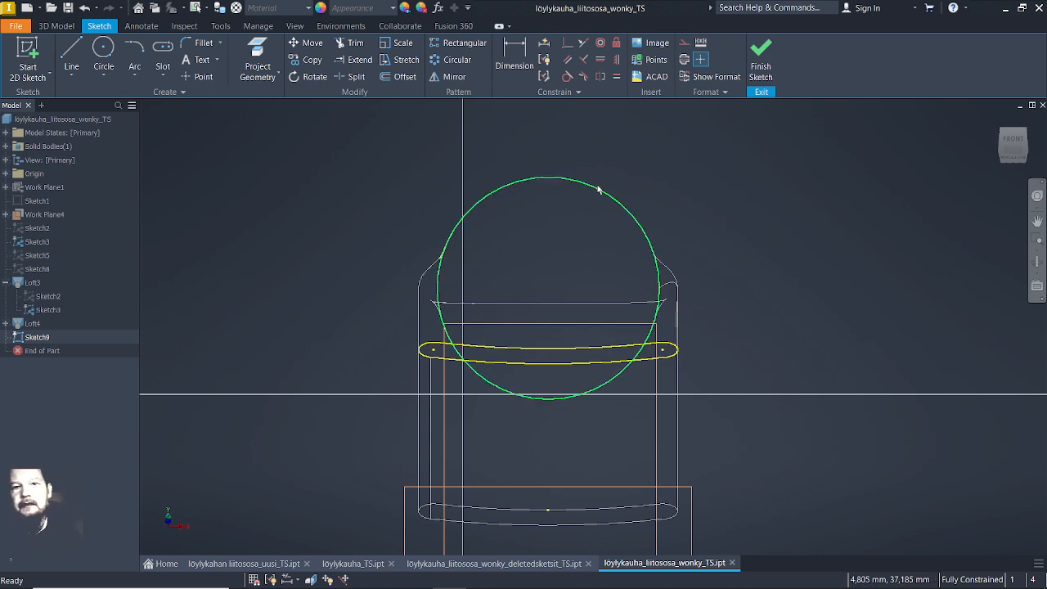
{"action": "left_click", "coordinate": [103, 50]}
{"action": "left_click", "coordinate": [542, 263]}
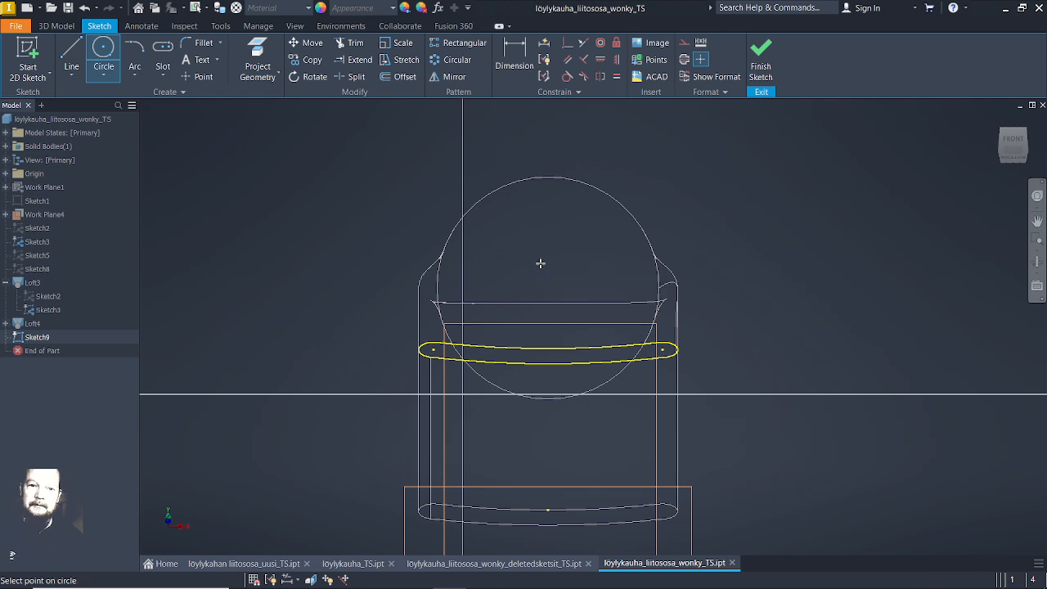
{"action": "left_click", "coordinate": [638, 318]}
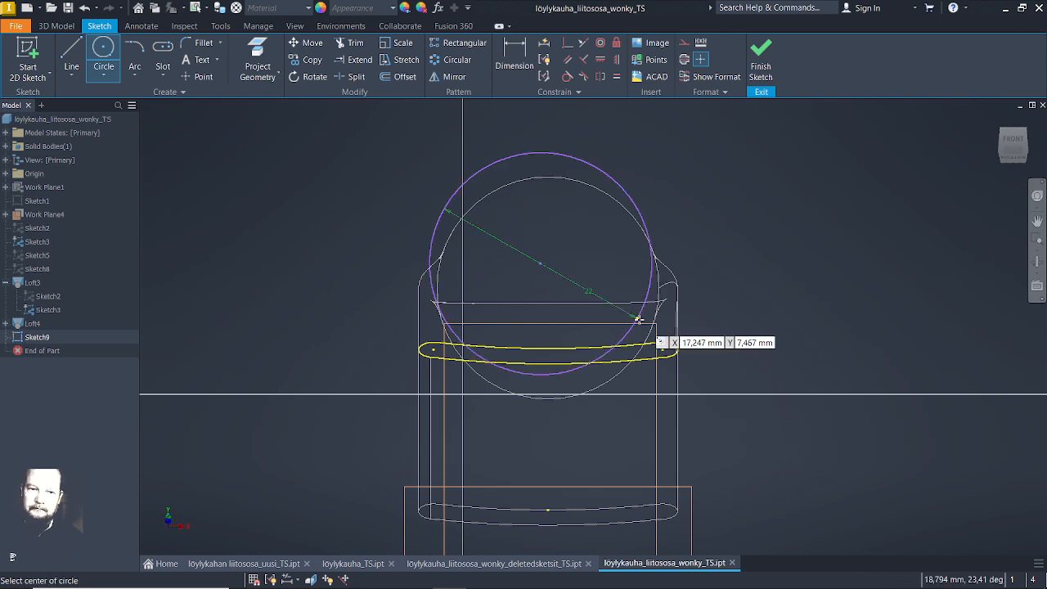
{"action": "key", "text": "Escape"}
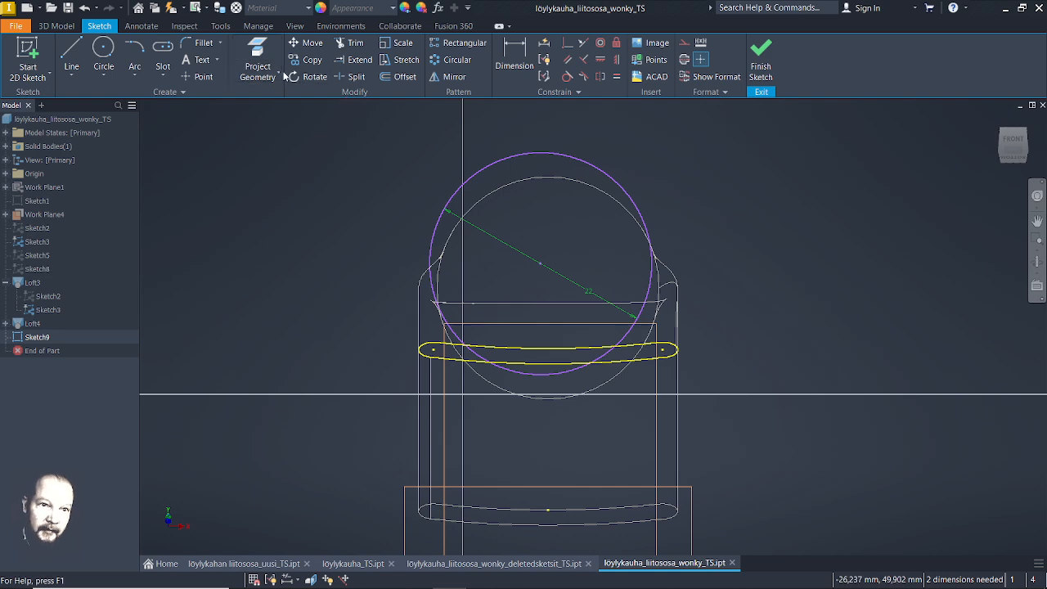
{"action": "left_click", "coordinate": [258, 62]}
{"action": "left_click", "coordinate": [518, 183]}
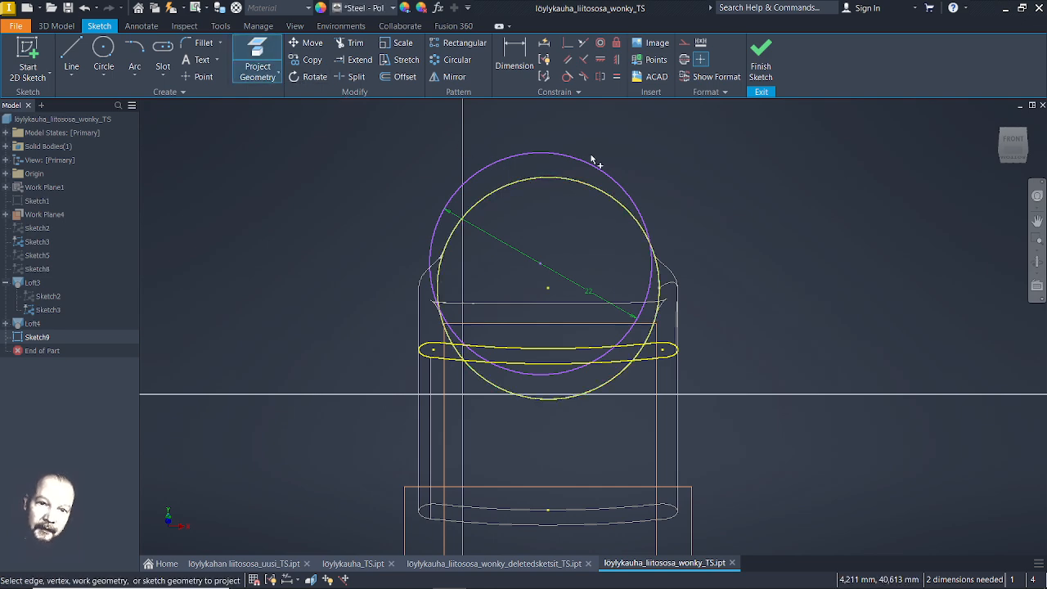
Try to position the sketched 22 mm circle with a coincident constraint
{"action": "left_click", "coordinate": [568, 44]}
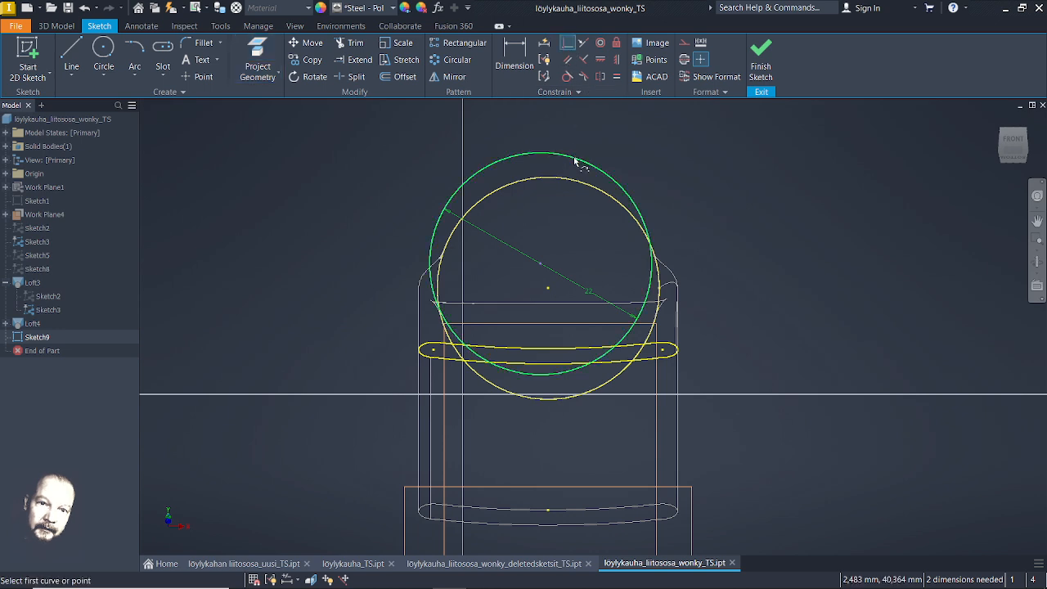
{"action": "left_click", "coordinate": [575, 158]}
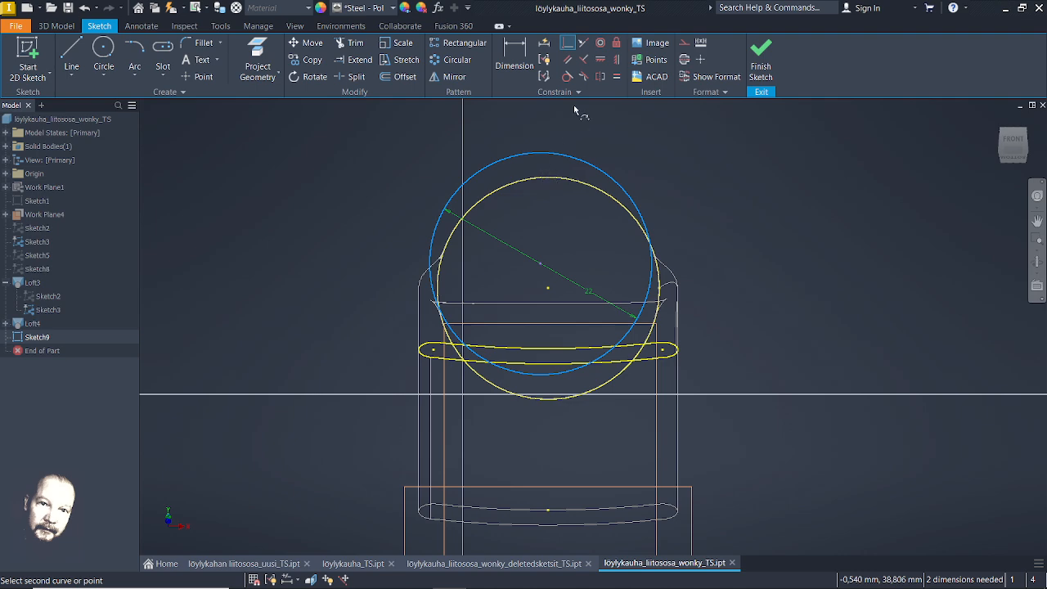
{"action": "left_click", "coordinate": [542, 267]}
{"action": "left_click", "coordinate": [350, 131]}
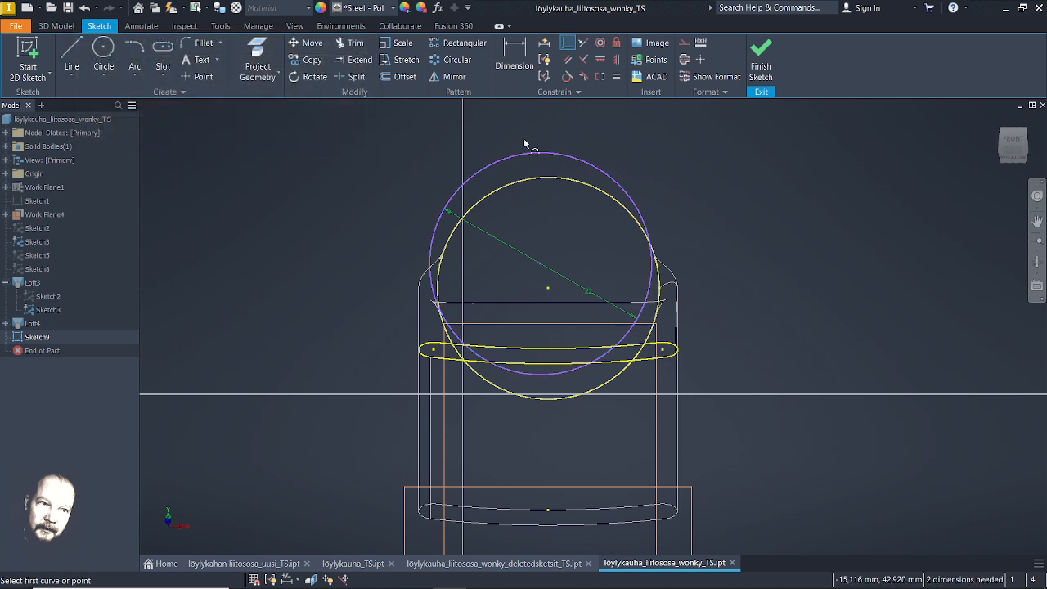
{"action": "left_click", "coordinate": [511, 166]}
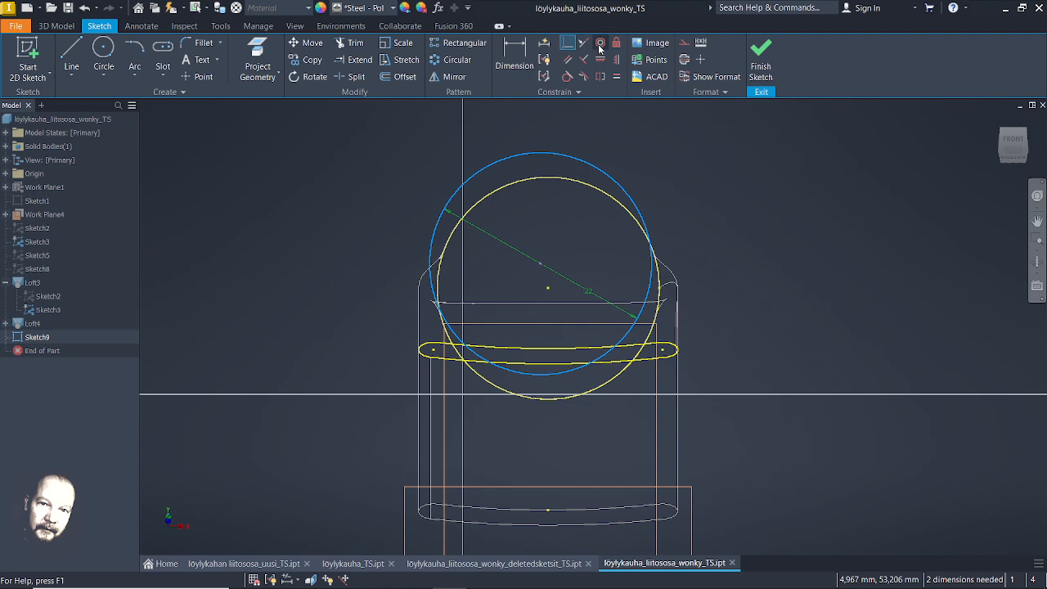
Make the sketched 22 mm circle concentric with the projected circular edge and finish the sketch
{"action": "left_click", "coordinate": [554, 175]}
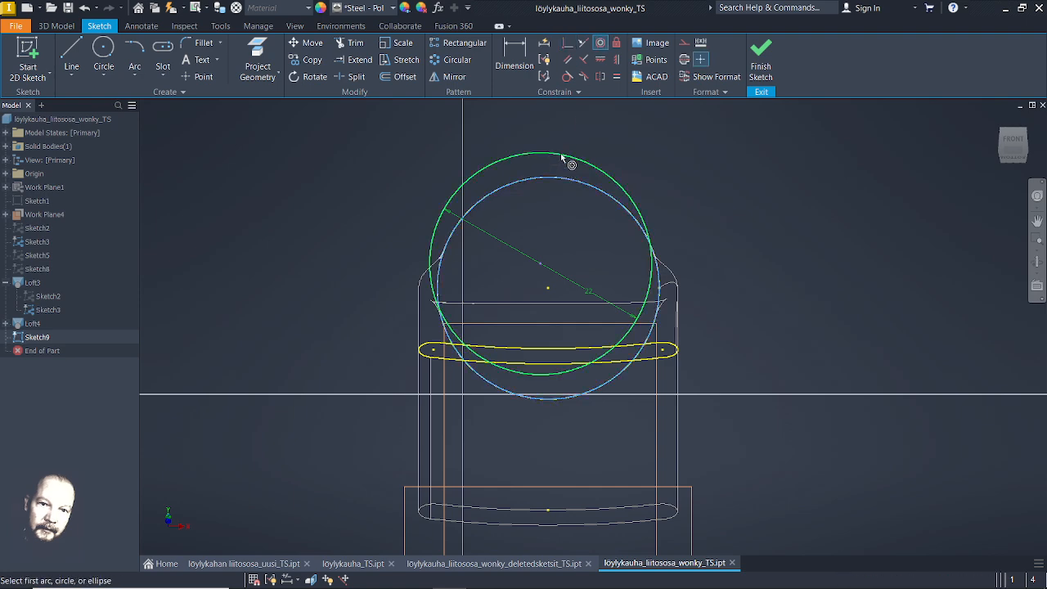
{"action": "left_click", "coordinate": [759, 56]}
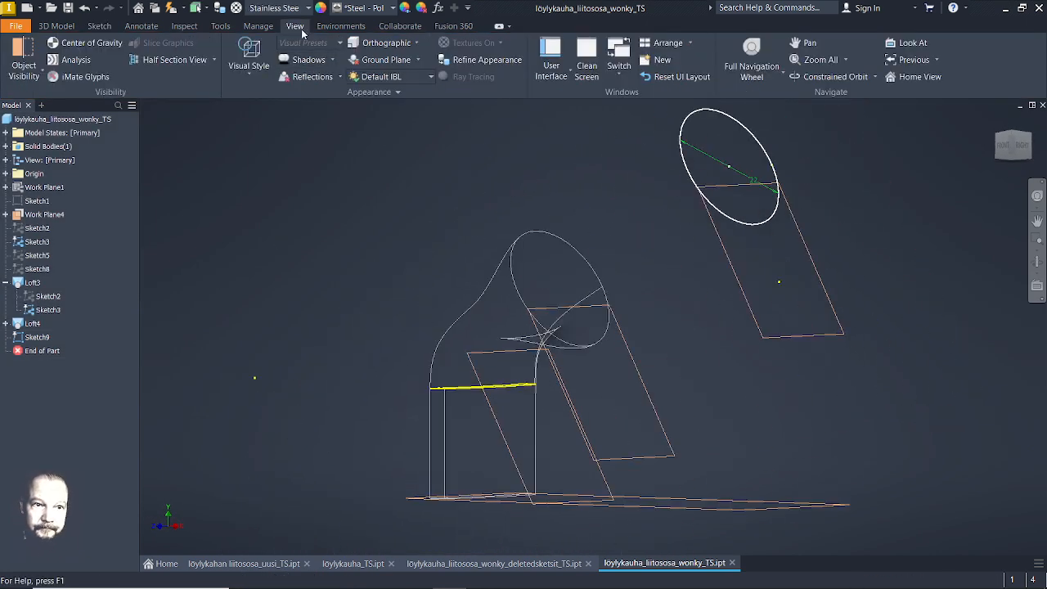
Switch to Shaded with Edges and set up a loft from the connector's round end edge to the 22 mm circle, merging tangent faces
{"action": "left_click", "coordinate": [248, 64]}
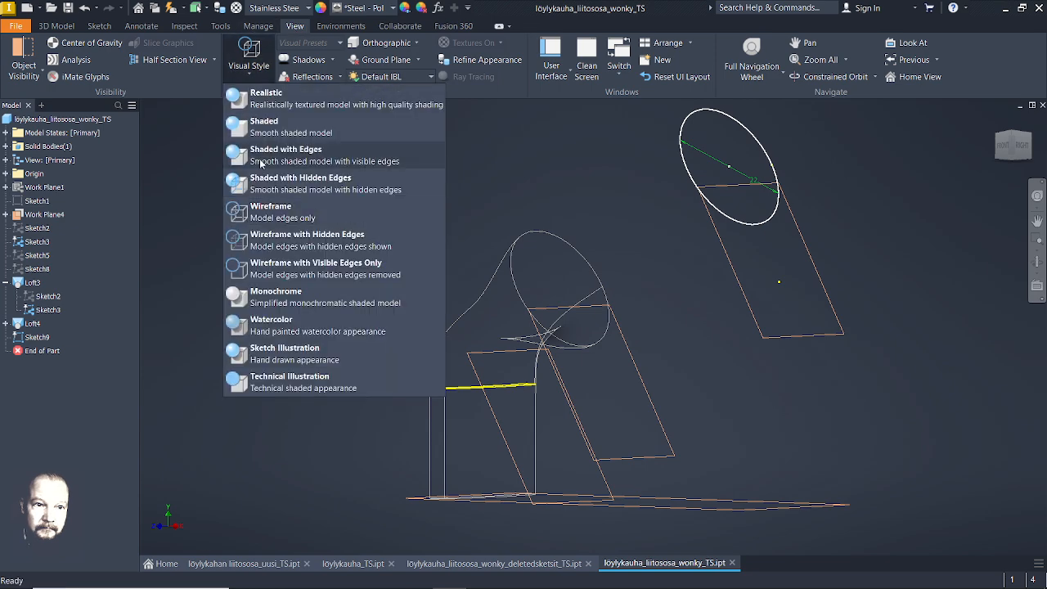
{"action": "left_click", "coordinate": [262, 159]}
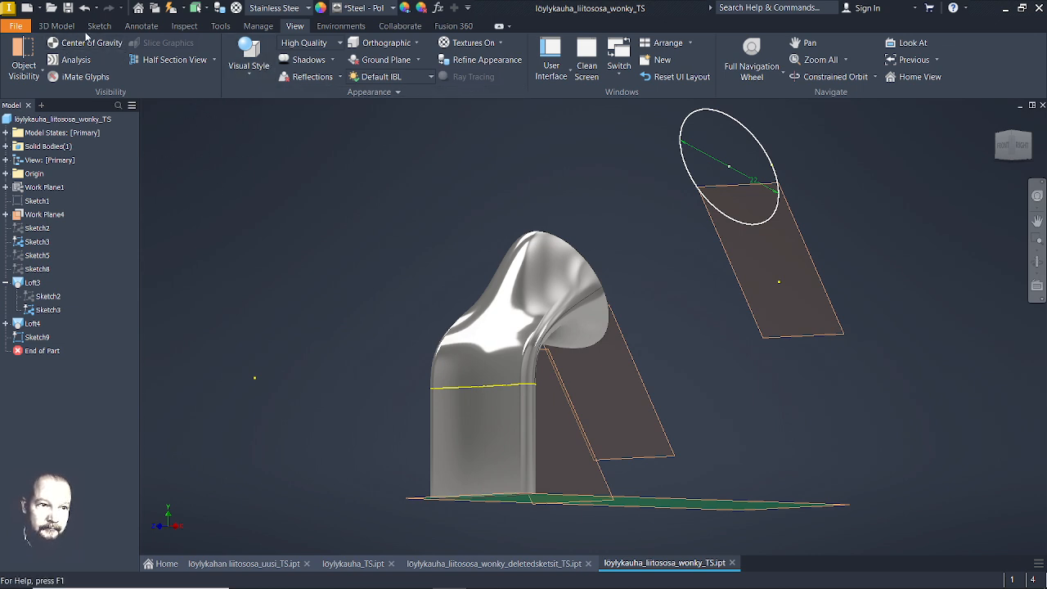
{"action": "left_click", "coordinate": [56, 25]}
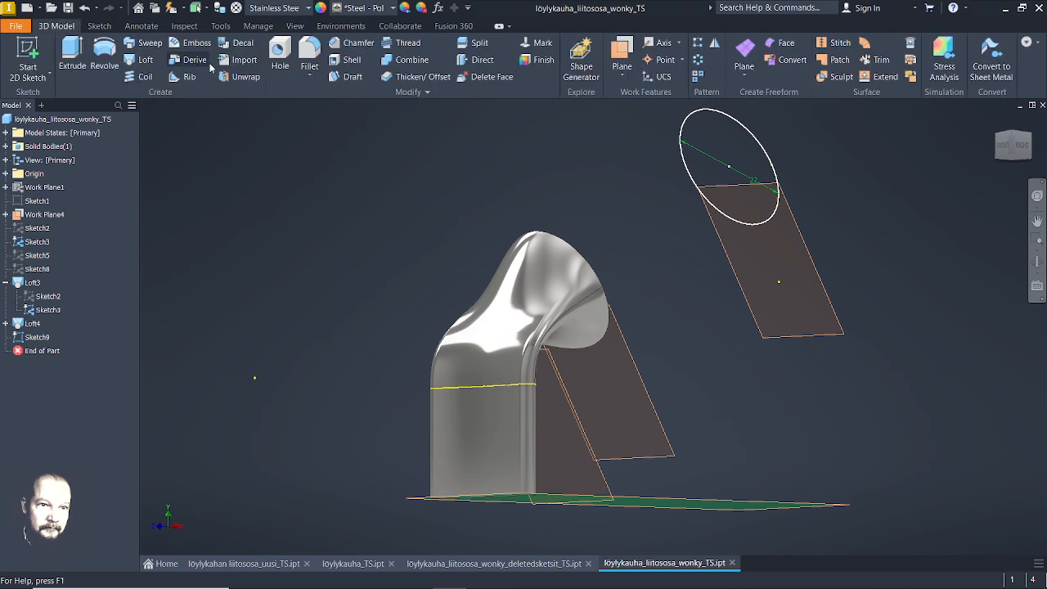
{"action": "mouse_move", "coordinate": [334, 234]}
{"action": "middle_mouse_down", "text": "shift"}
{"action": "mouse_move", "coordinate": [283, 234]}
{"action": "mouse_move", "coordinate": [237, 256]}
{"action": "middle_mouse_up", "text": "shift"}
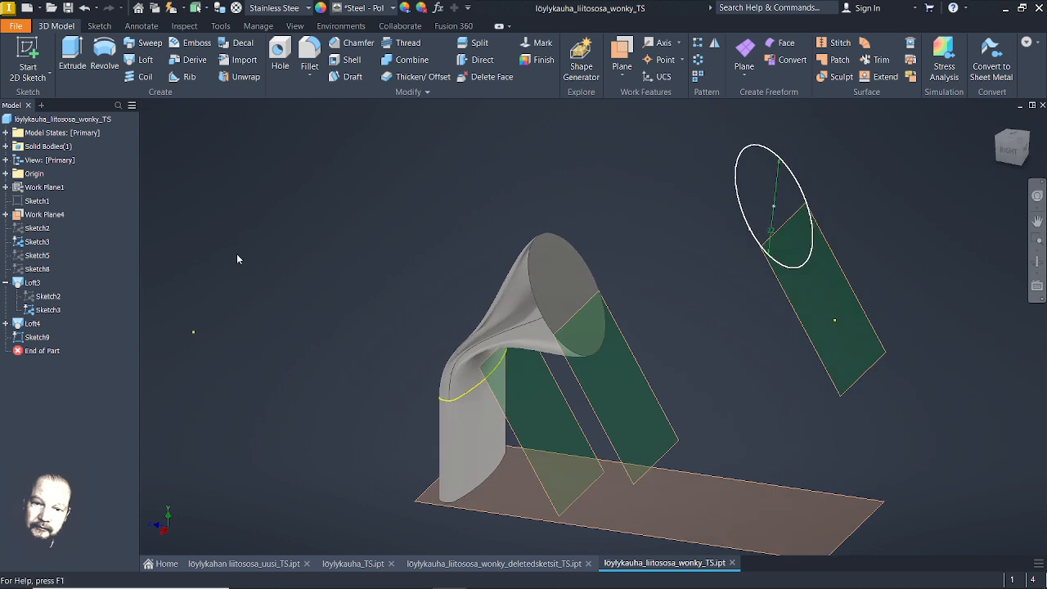
{"action": "left_click", "coordinate": [140, 62]}
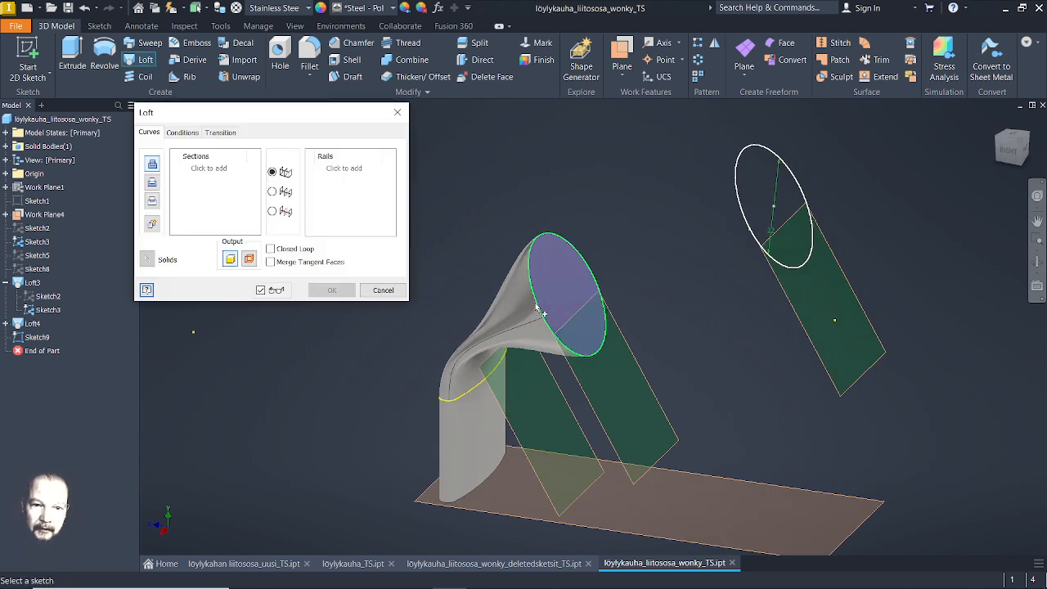
{"action": "left_click", "coordinate": [536, 306]}
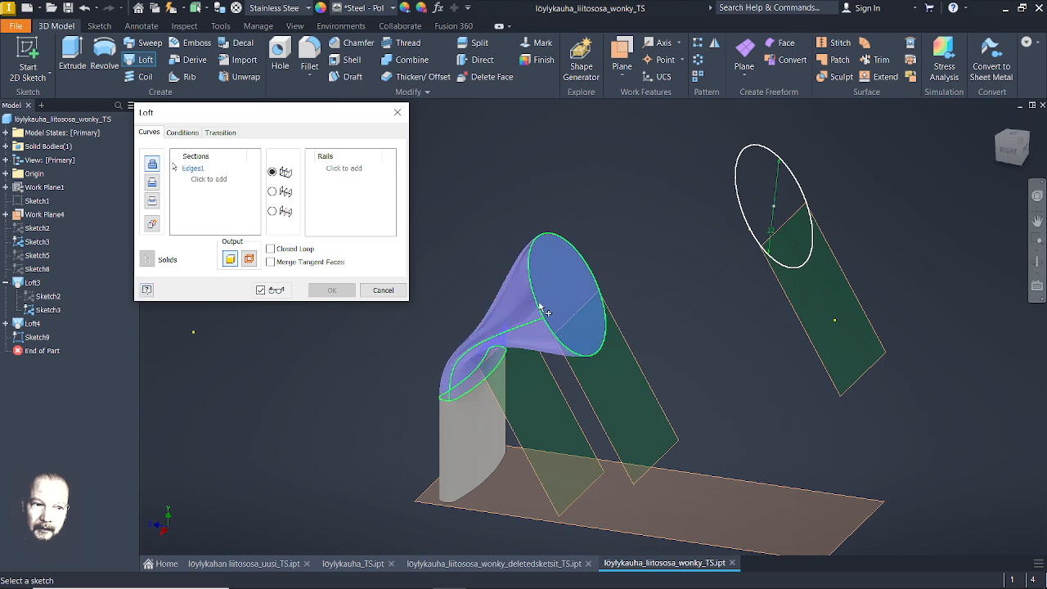
{"action": "left_click", "coordinate": [743, 222]}
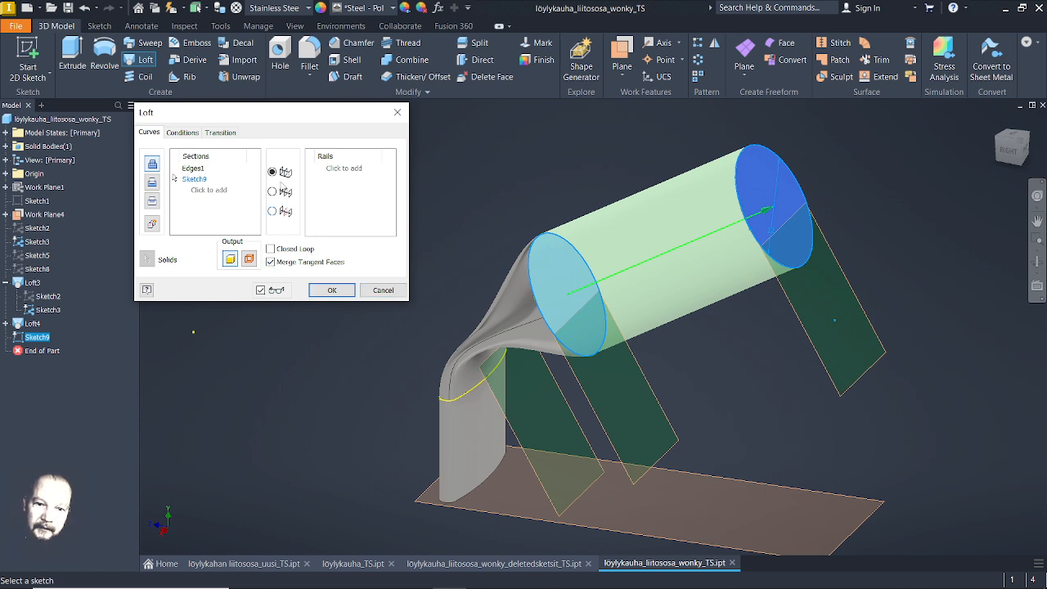
Apply a Smooth (G2) condition to the end-edge section and a direction condition to the Sketch9 section, and create the loft
{"action": "left_click", "coordinate": [183, 133]}
{"action": "left_click", "coordinate": [231, 179]}
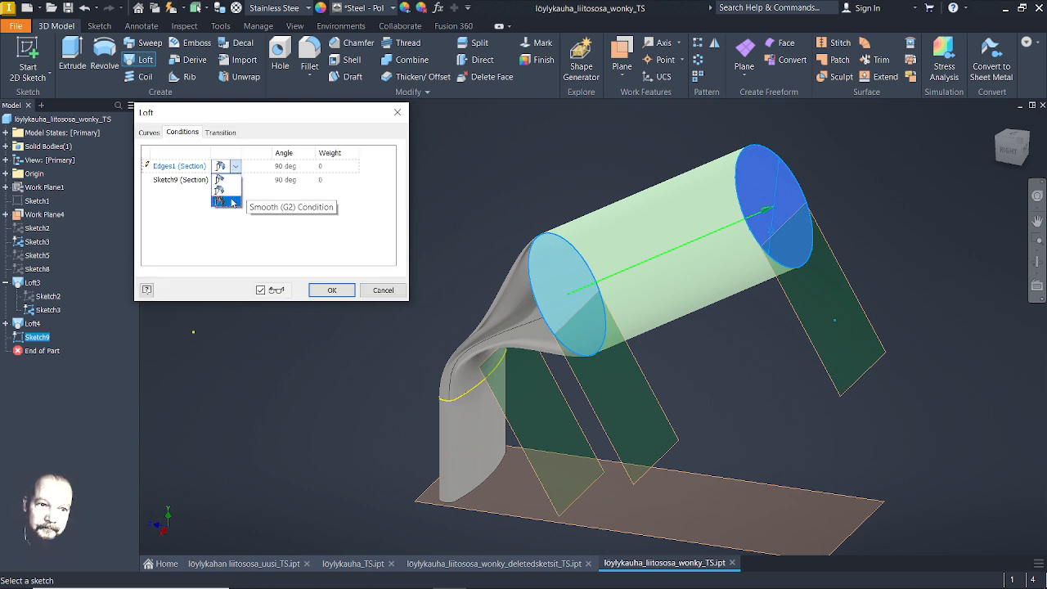
{"action": "left_click", "coordinate": [229, 185]}
{"action": "left_click", "coordinate": [231, 179]}
{"action": "left_click", "coordinate": [221, 202]}
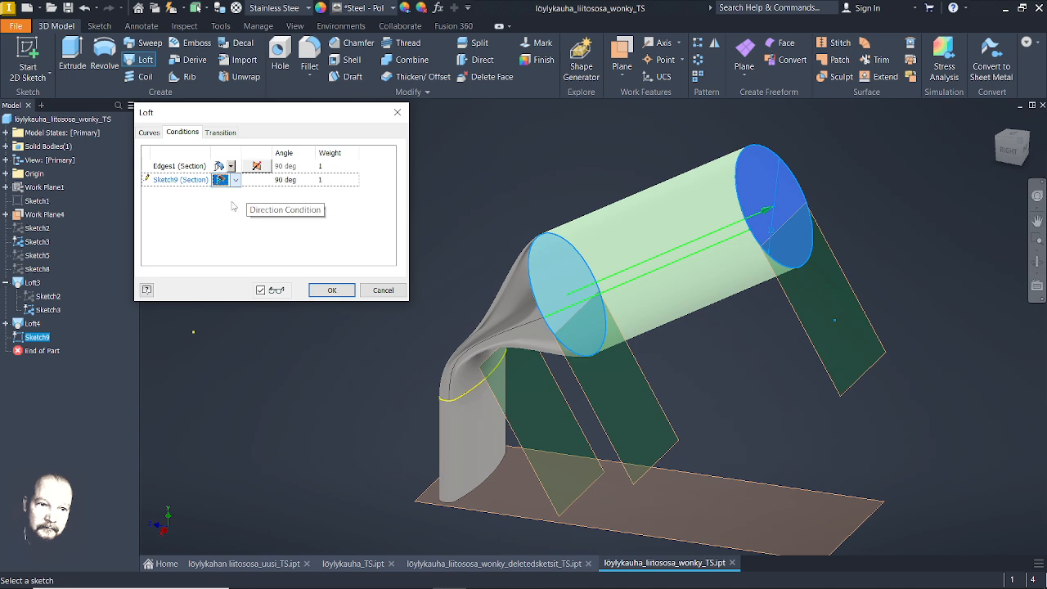
{"action": "left_click", "coordinate": [332, 290]}
Start a sketch on the new loft's round end face and project the face's circular edge
{"action": "middle_click_drag", "start_coordinate": [382, 272], "coordinate": [344, 274], "text": "shift"}
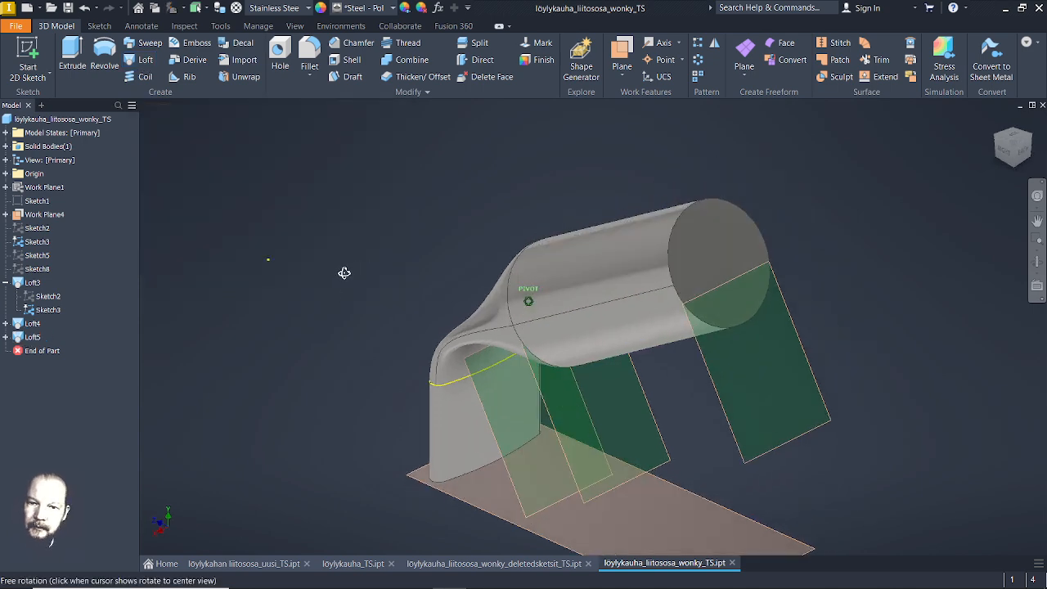
{"action": "left_click", "coordinate": [701, 273]}
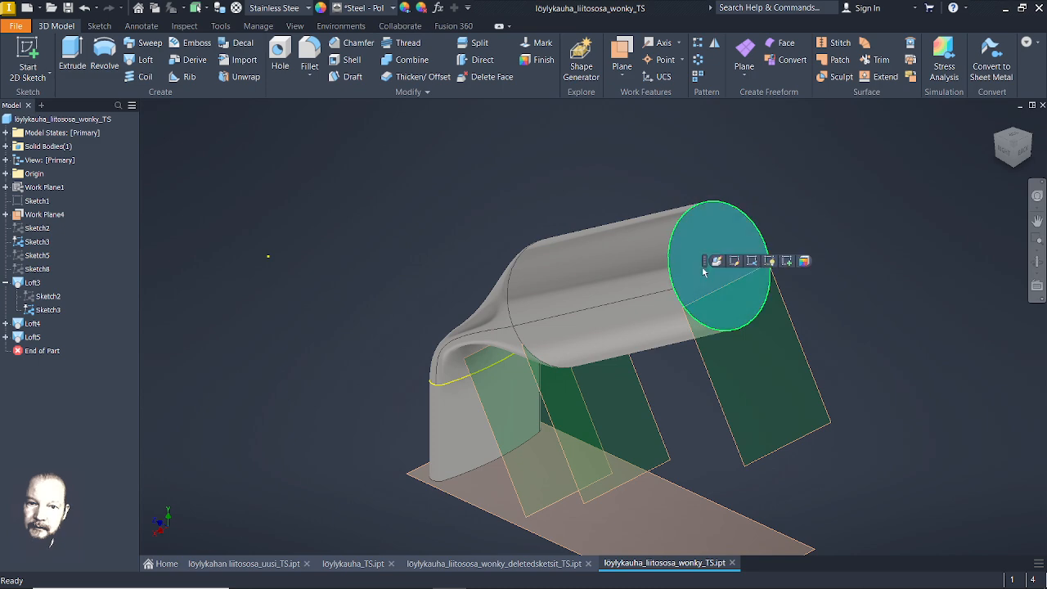
{"action": "left_click", "coordinate": [789, 262]}
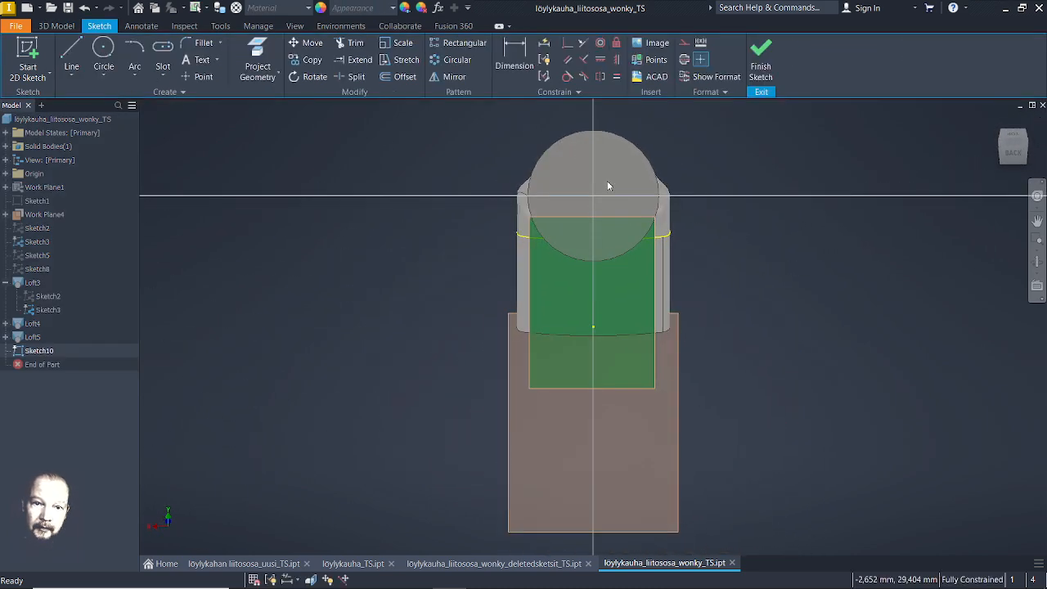
{"action": "left_click", "coordinate": [255, 56]}
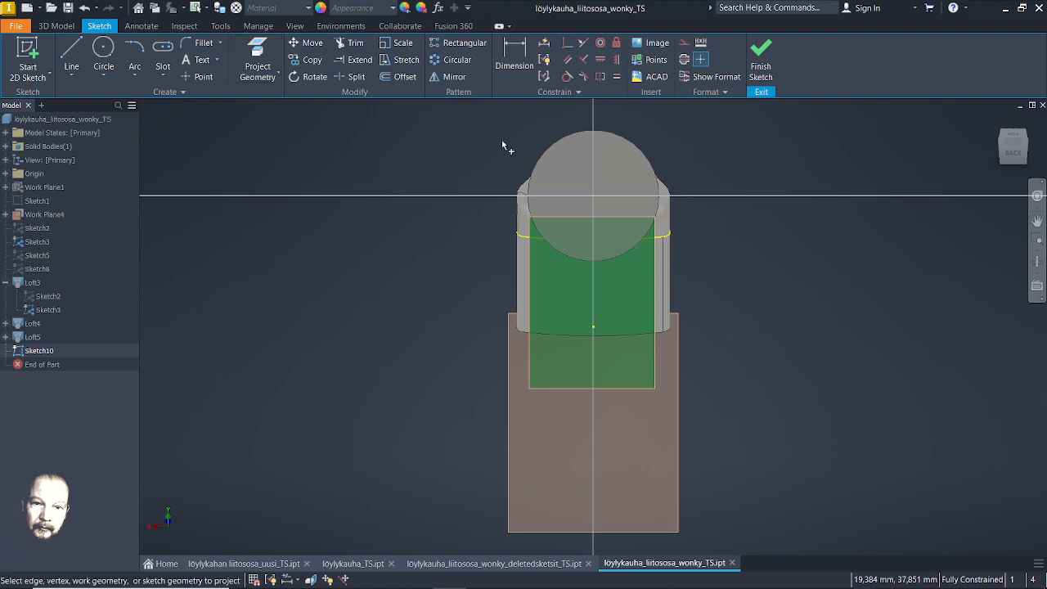
{"action": "left_click", "coordinate": [595, 200]}
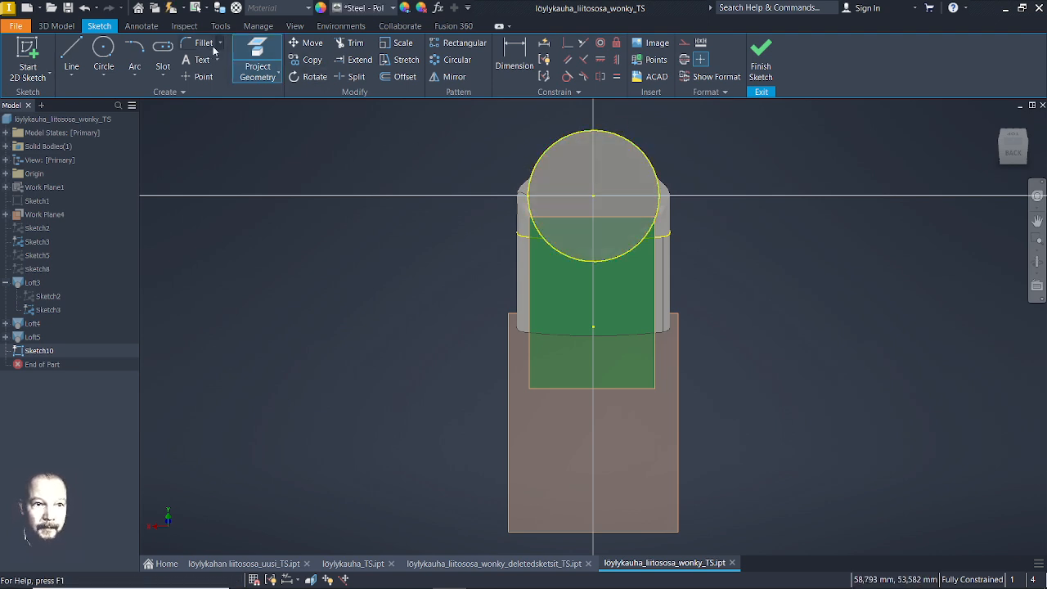
Draw a 20 mm circle centred on the round end face and finish the sketch
{"action": "left_click", "coordinate": [103, 51]}
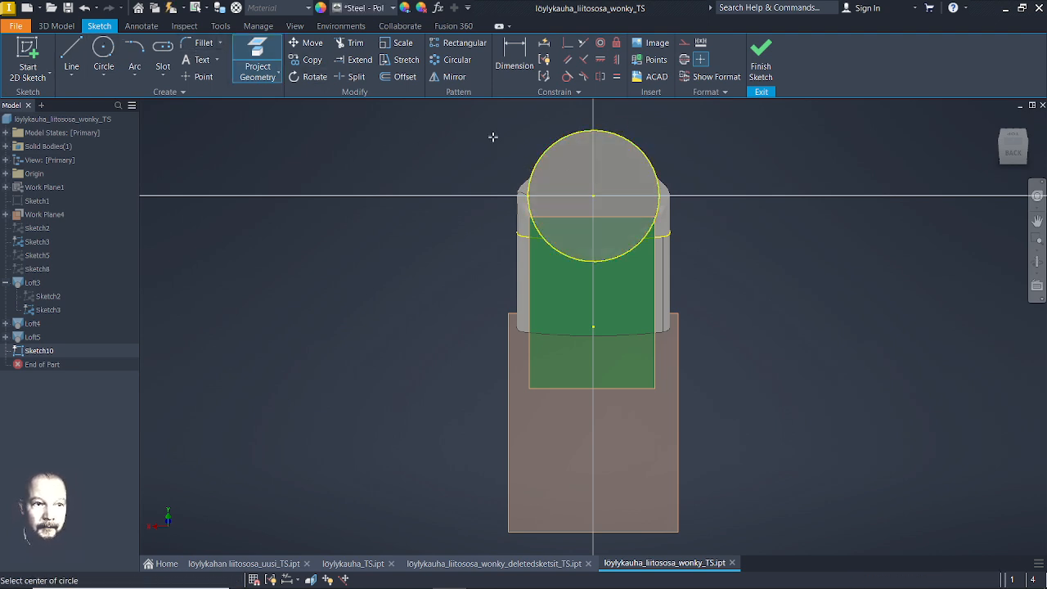
{"action": "left_click", "coordinate": [593, 196]}
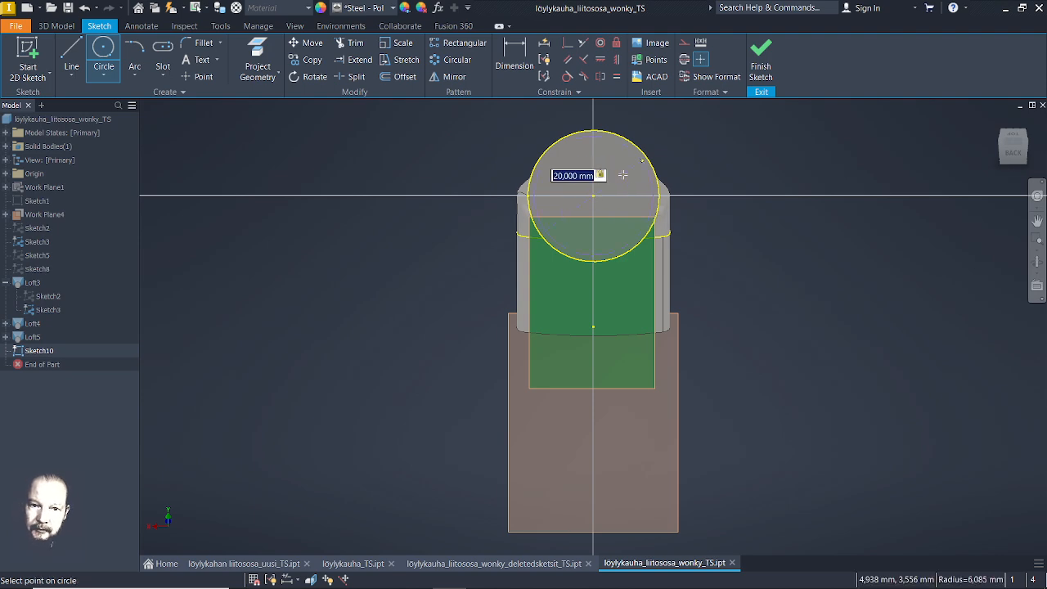
{"action": "key", "text": "Return"}
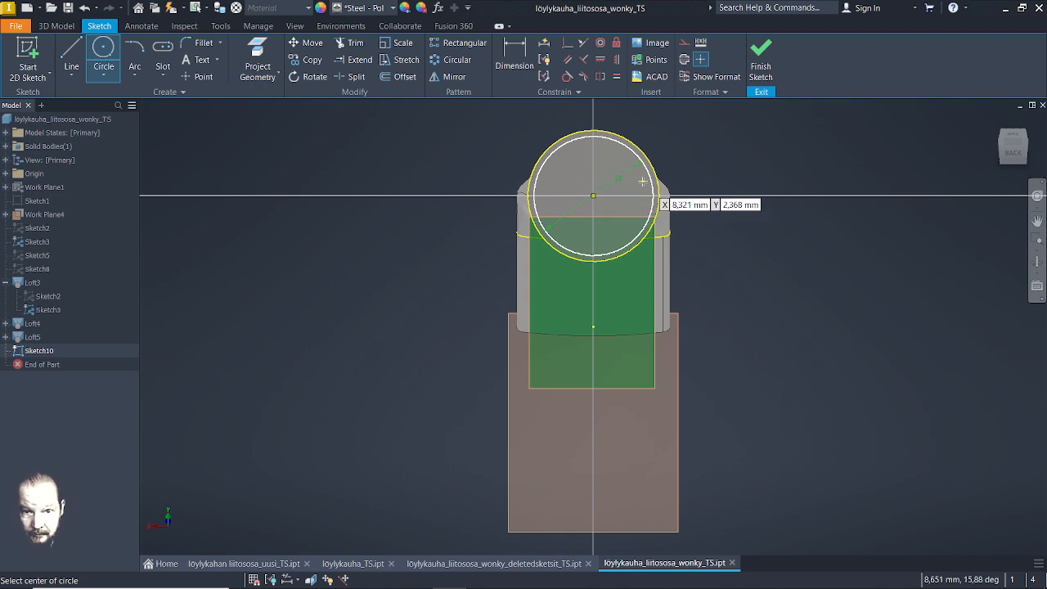
{"action": "key", "text": "Escape"}
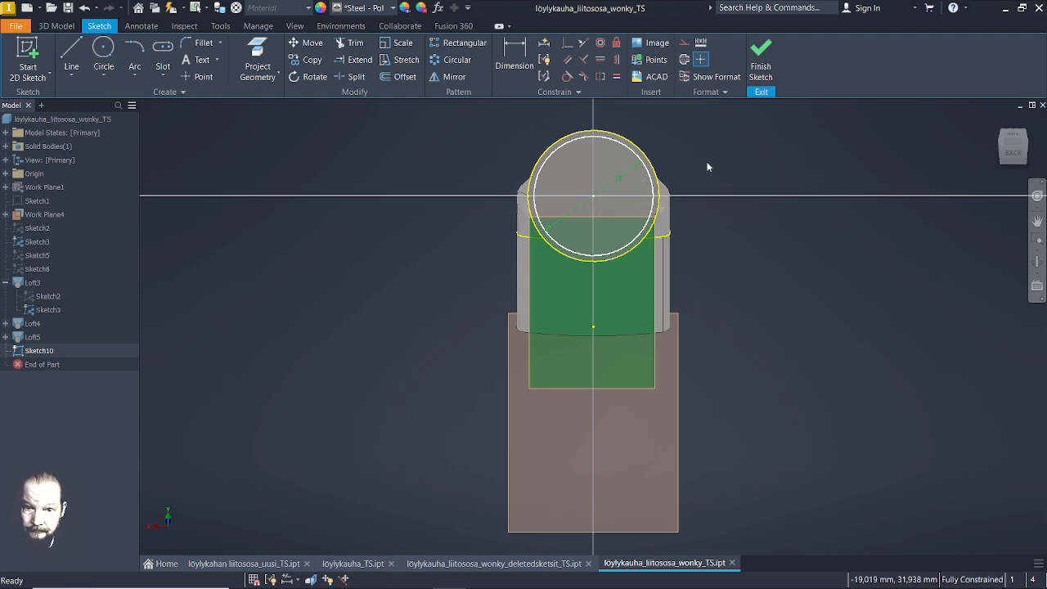
{"action": "left_click", "coordinate": [760, 57]}
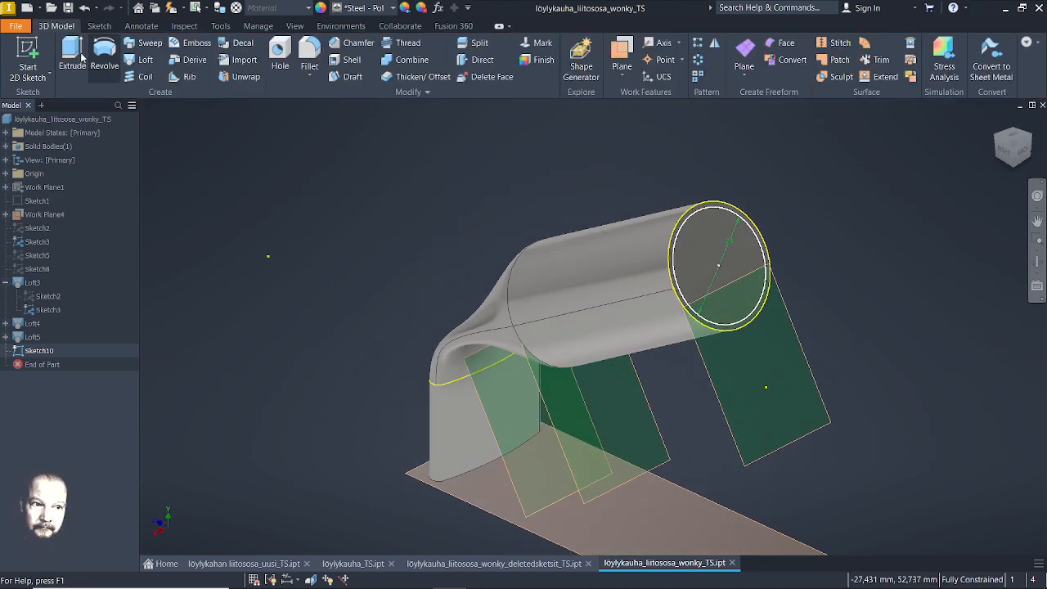
Extrude the 20 mm circle as a cut 42 mm deep into the round end
{"action": "left_click", "coordinate": [74, 51]}
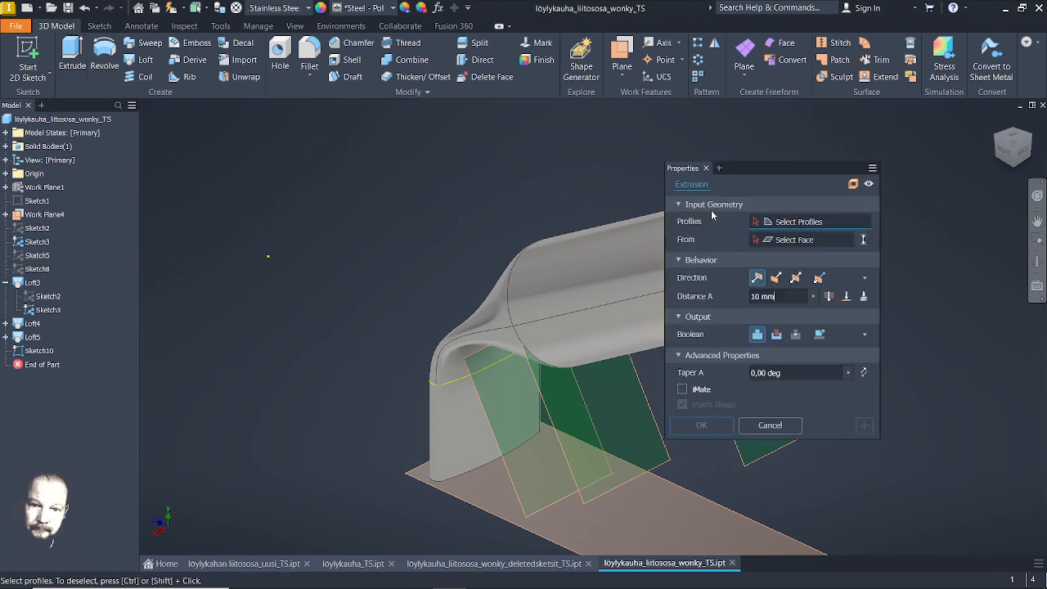
{"action": "left_click_drag", "start_coordinate": [735, 170], "coordinate": [239, 131]}
{"action": "left_click", "coordinate": [722, 262]}
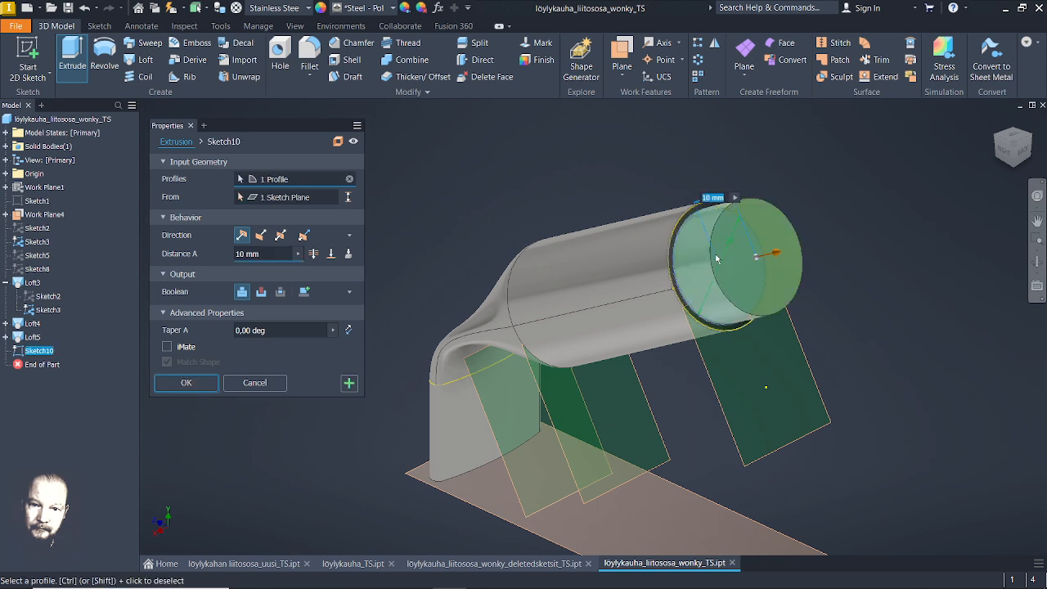
{"action": "left_click", "coordinate": [261, 236]}
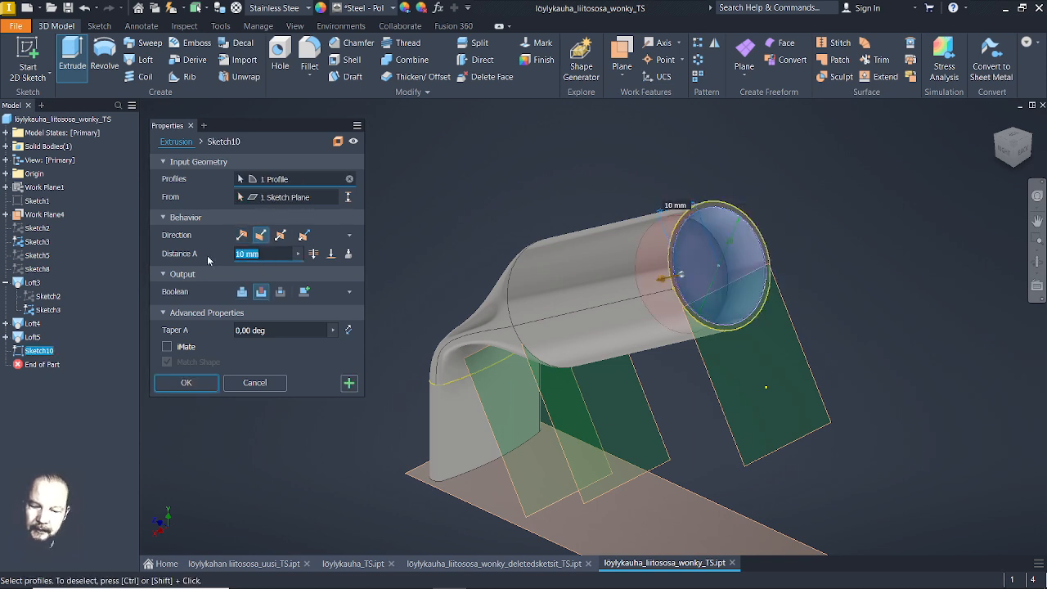
{"action": "type", "text": "42"}
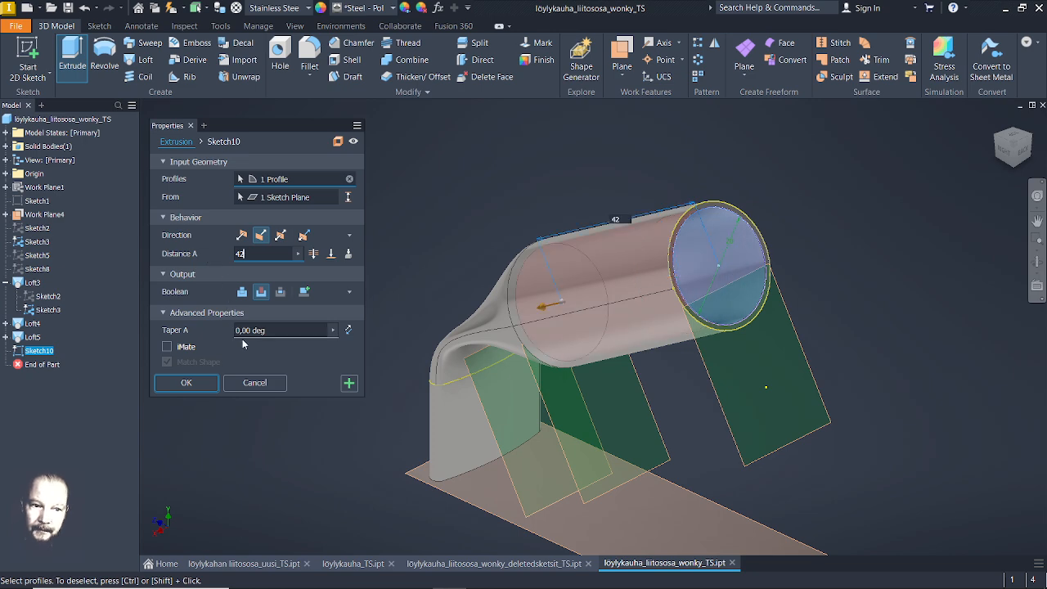
{"action": "left_click", "coordinate": [210, 382]}
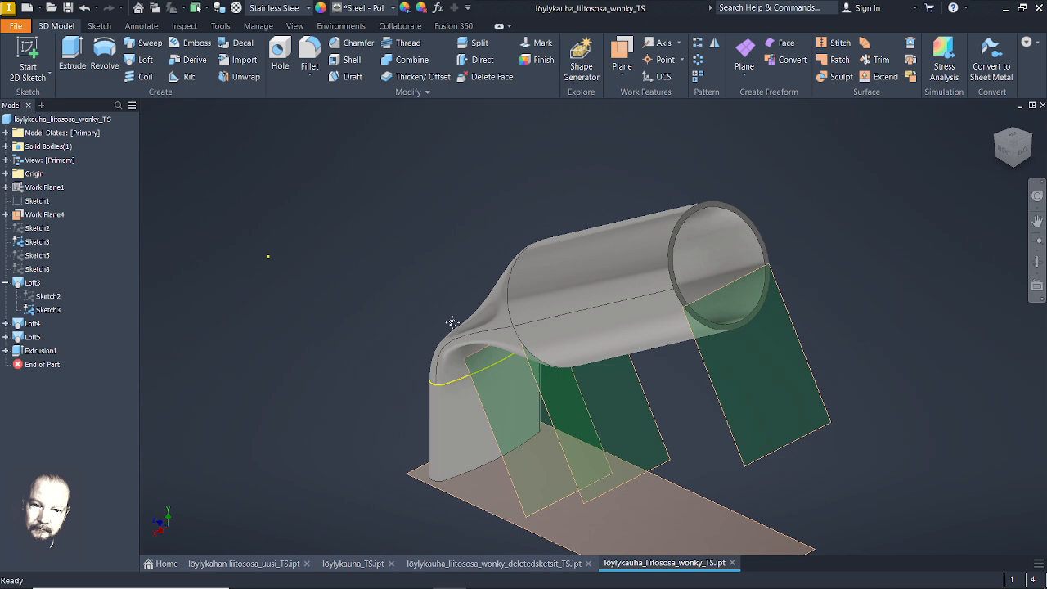
Start a sketch on the bottom face of the bored hole and project the face's circular edge
{"action": "middle_click_drag", "start_coordinate": [449, 319], "coordinate": [382, 323], "text": "shift"}
{"action": "left_click", "coordinate": [566, 305]}
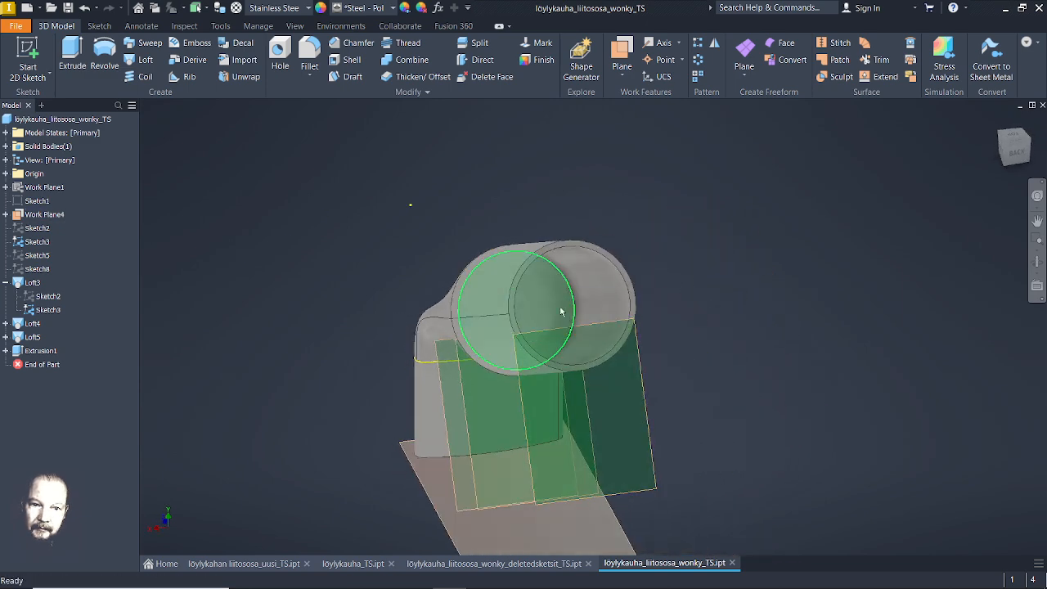
{"action": "left_click", "coordinate": [648, 299]}
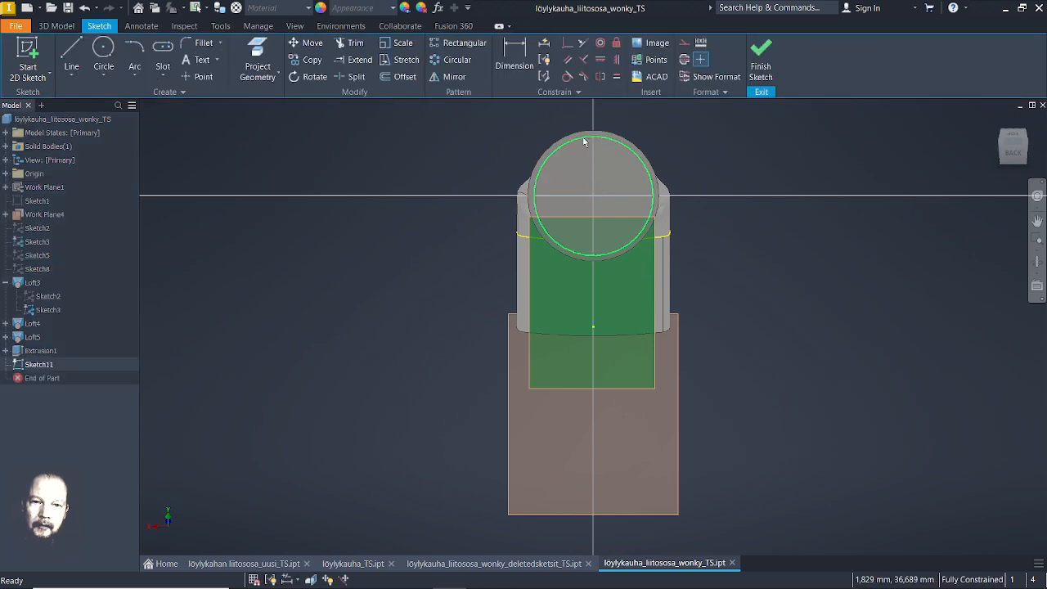
{"action": "left_click", "coordinate": [258, 57]}
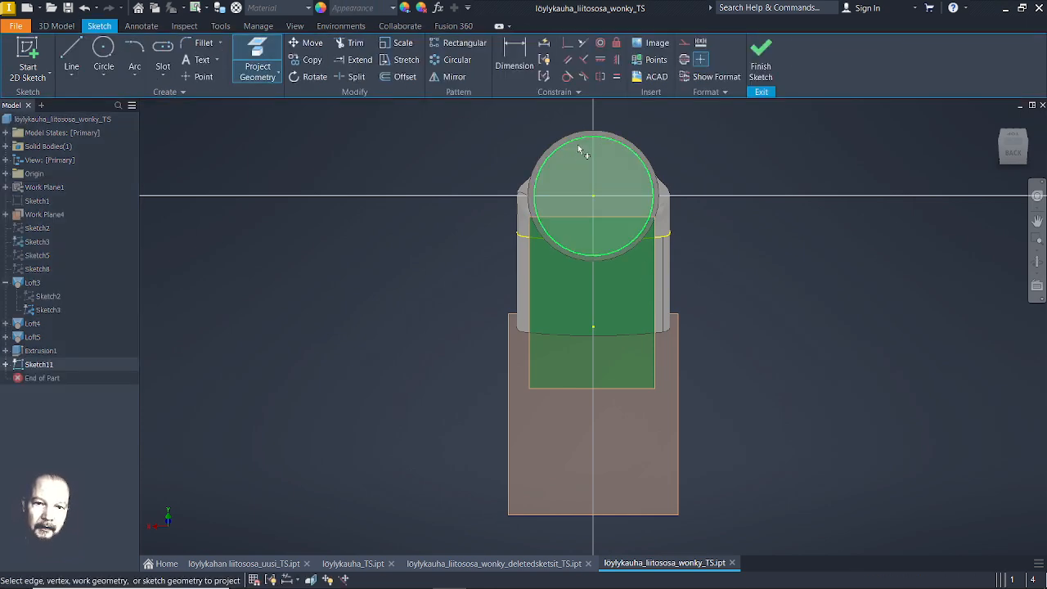
{"action": "left_click", "coordinate": [589, 181]}
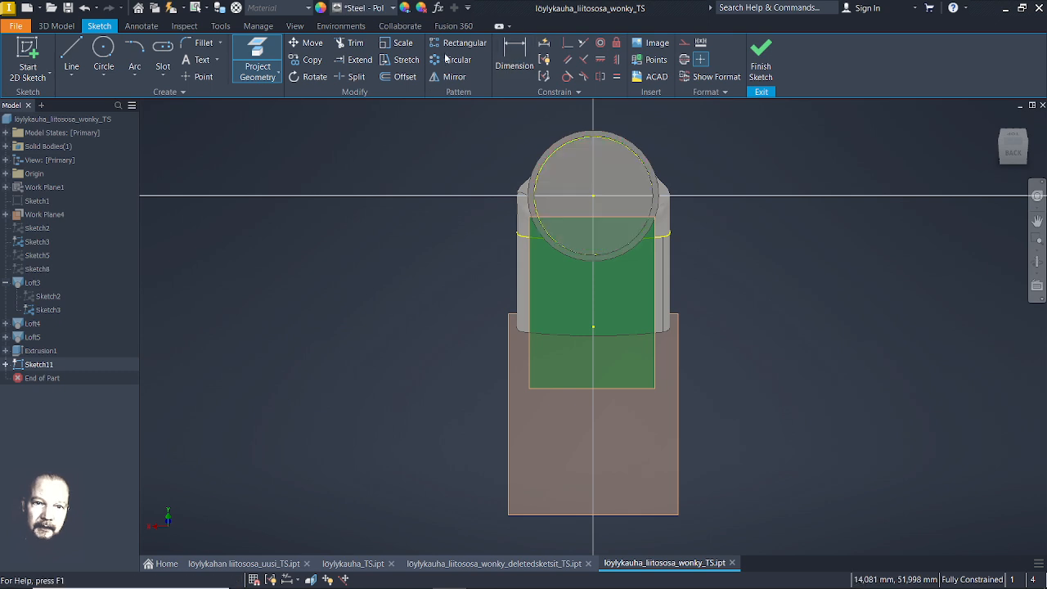
Draw a circle concentric with the projected edge, set its diameter to 16 mm, and finish the sketch
{"action": "left_click", "coordinate": [112, 51]}
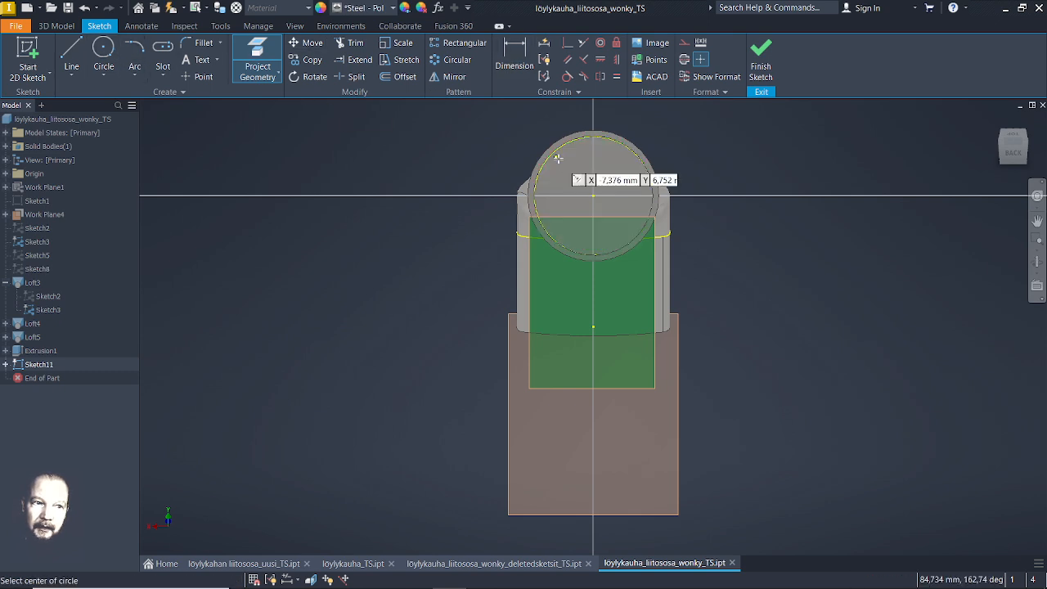
{"action": "left_click", "coordinate": [594, 197]}
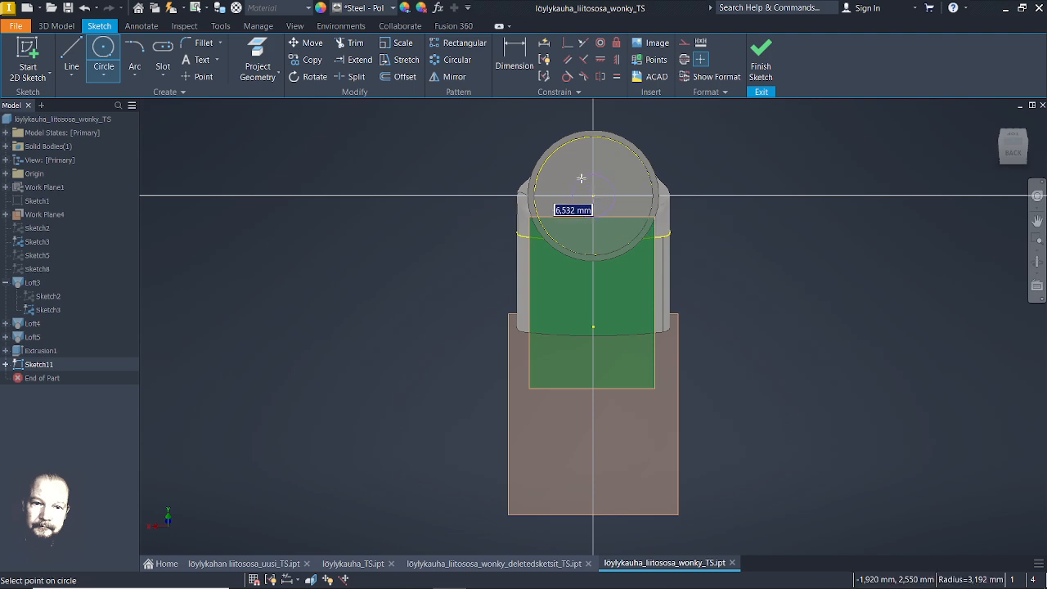
{"action": "key", "text": "Return"}
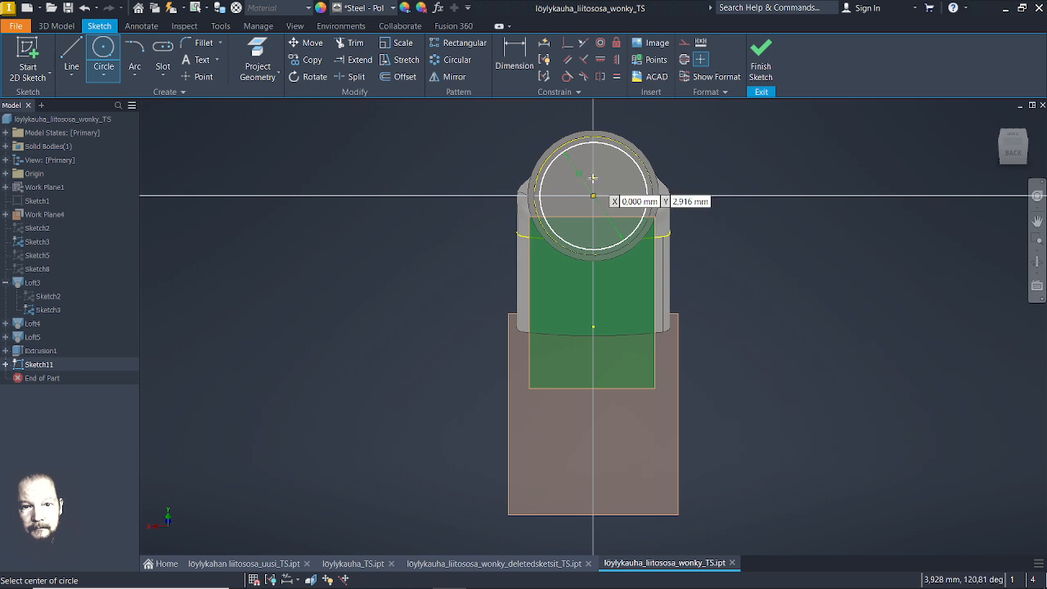
{"action": "key", "text": "Escape"}
{"action": "double_click", "coordinate": [579, 175]}
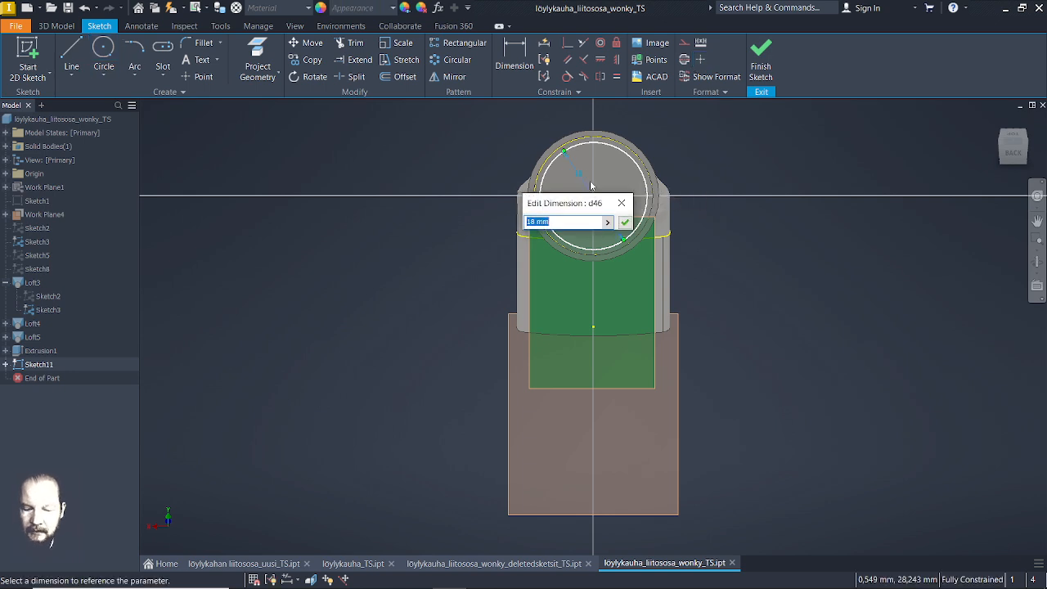
{"action": "type", "text": "15"}
{"action": "key", "text": "Return"}
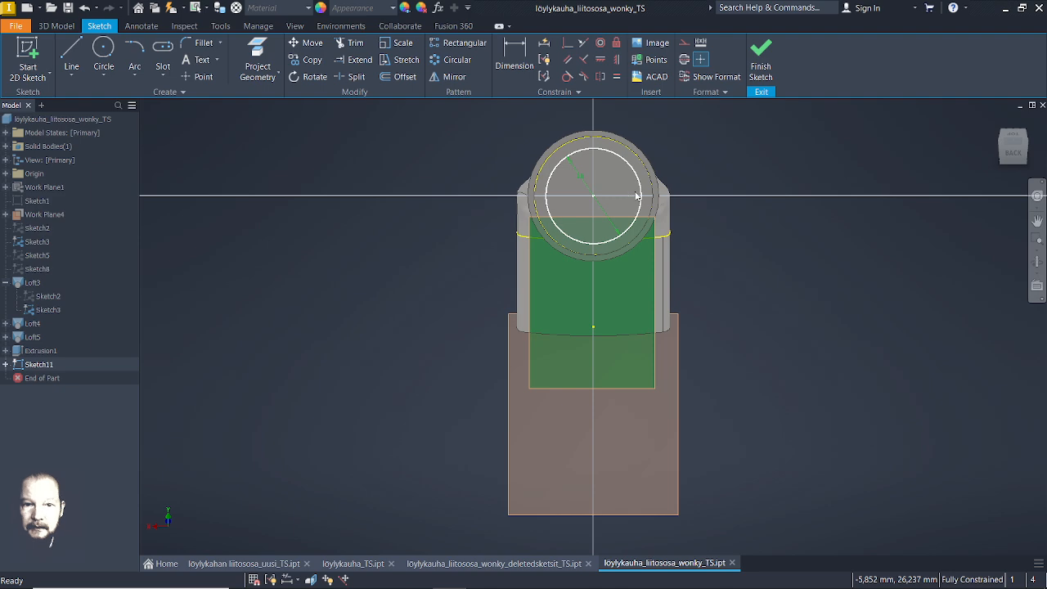
{"action": "left_click", "coordinate": [762, 56]}
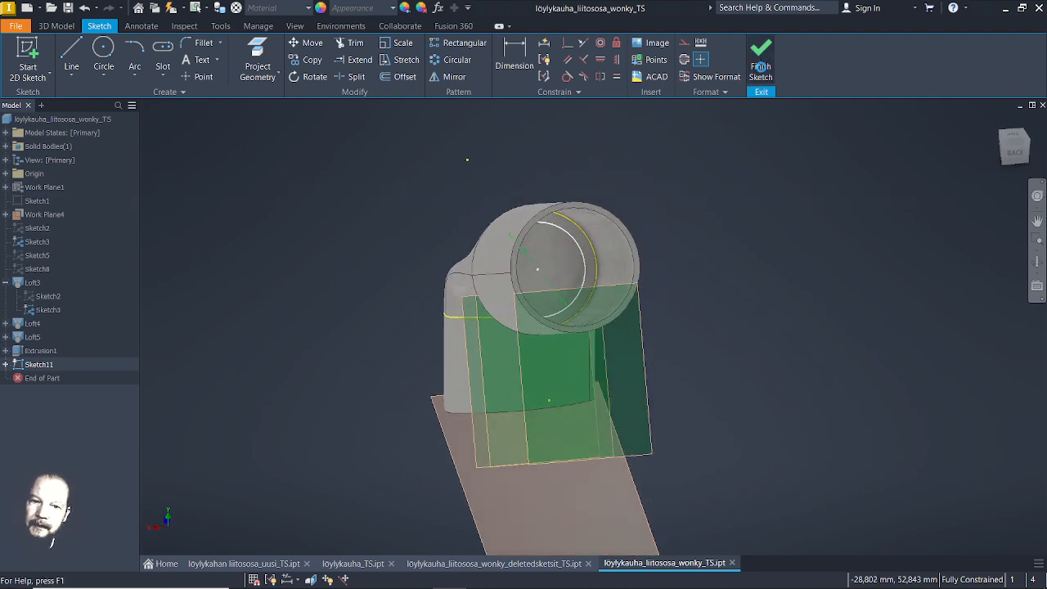
Extrude the 16 mm circle as a 42 mm cut from the hole's bottom face through the connector's neck
{"action": "key", "text": "e"}
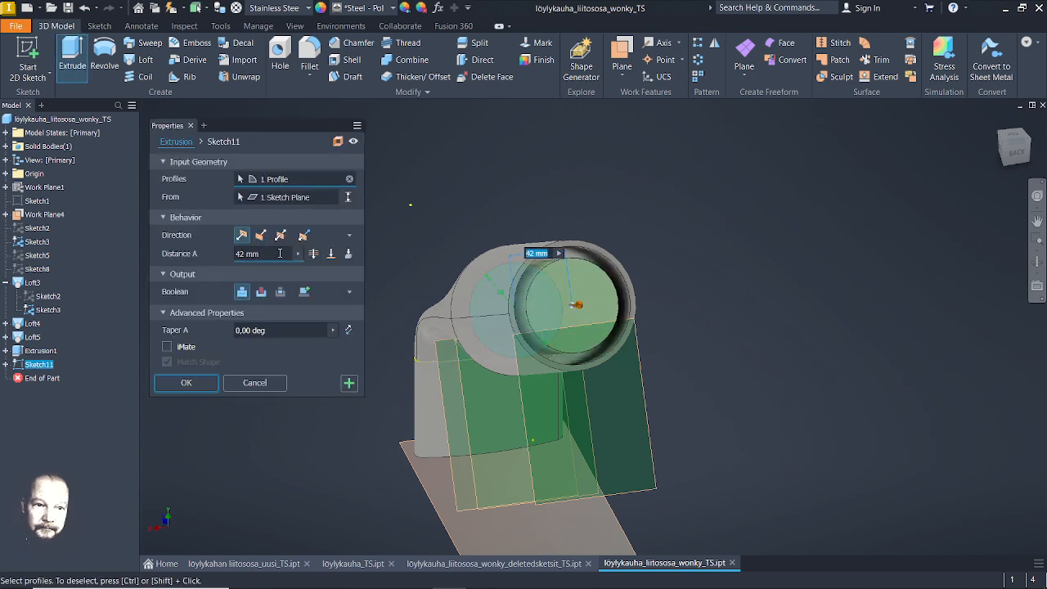
{"action": "left_click", "coordinate": [264, 236]}
{"action": "middle_click_drag", "start_coordinate": [703, 295], "coordinate": [687, 245], "text": "shift"}
{"action": "left_click", "coordinate": [275, 329]}
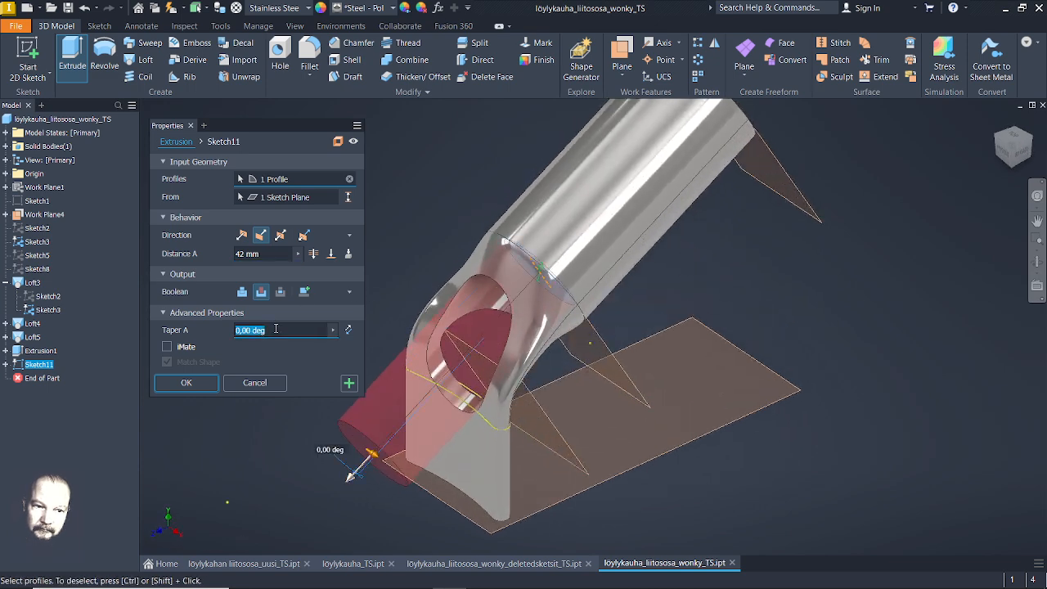
{"action": "key", "text": "Return"}
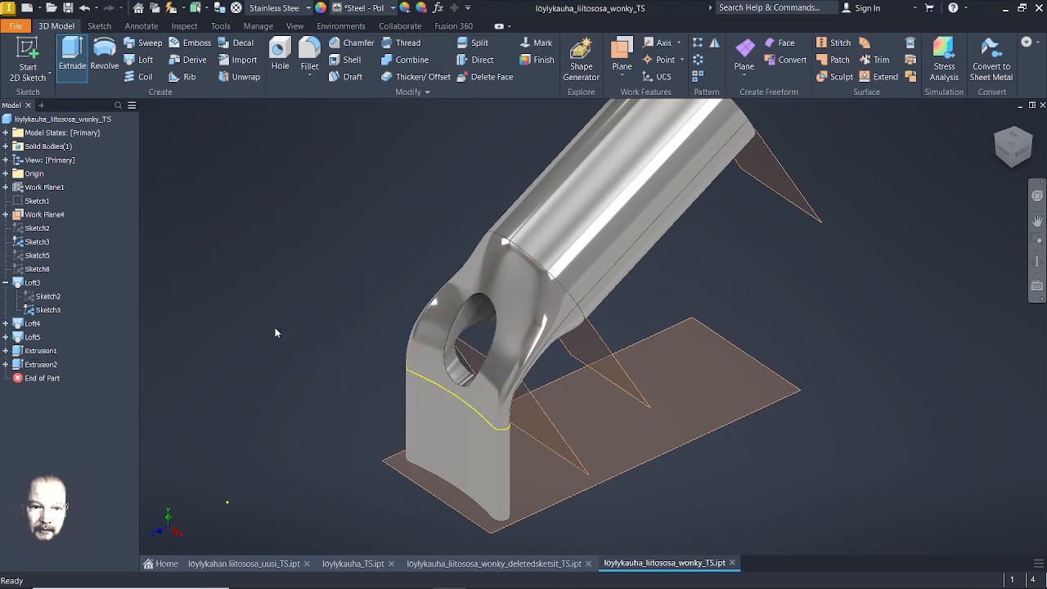
Fillet the outer circular edge of the open round end with a 0.5 mm radius
{"action": "middle_click_drag", "start_coordinate": [572, 357], "coordinate": [648, 315], "text": "shift"}
{"action": "scroll", "coordinate": [515, 341], "scroll_direction": "up", "scroll_amount": 3}
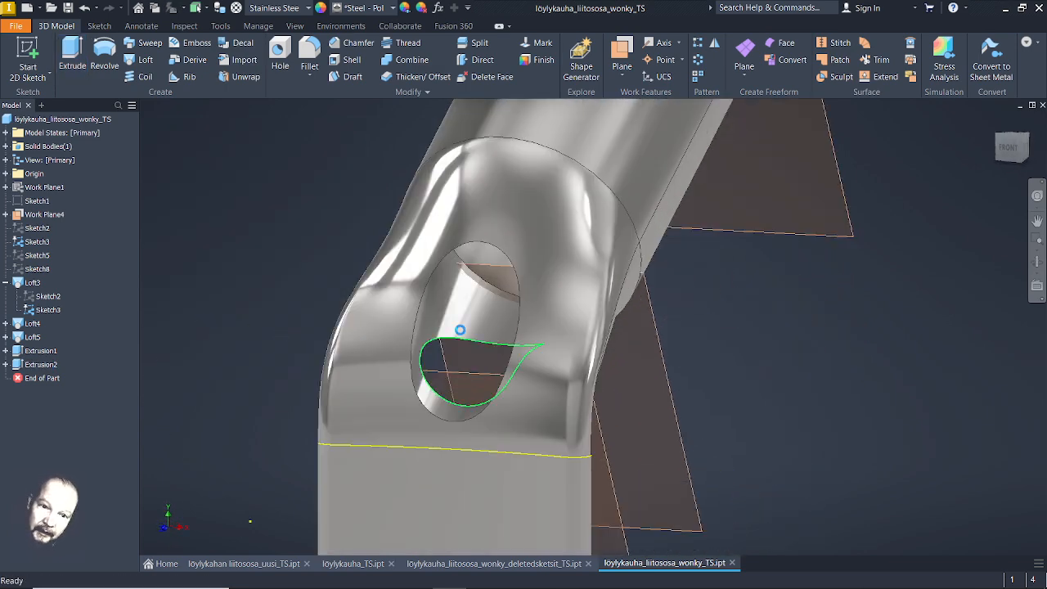
{"action": "middle_click_drag", "start_coordinate": [707, 349], "coordinate": [609, 373], "text": "shift"}
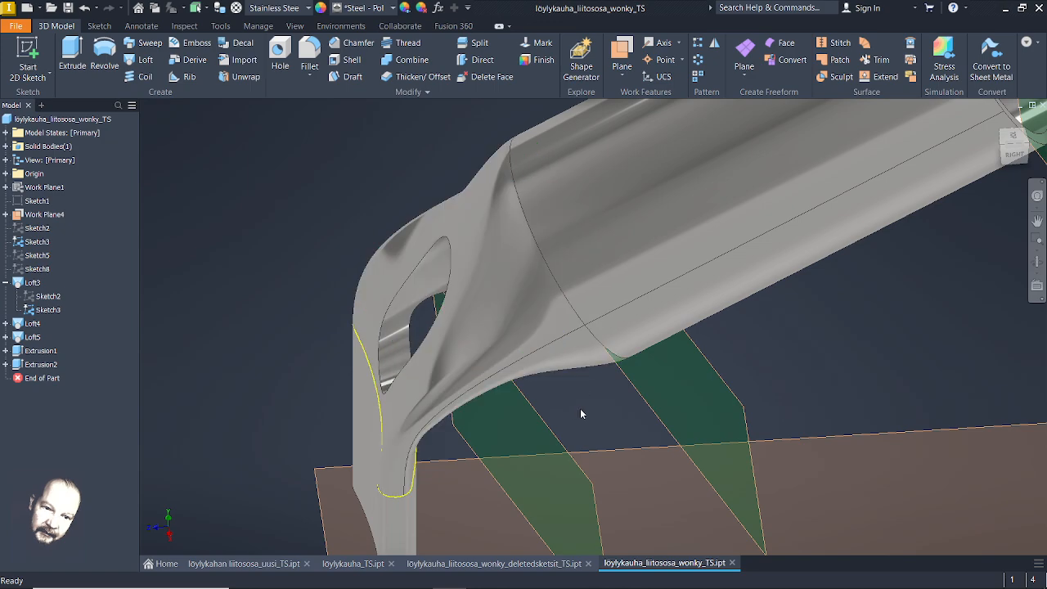
{"action": "middle_click_drag", "start_coordinate": [580, 408], "coordinate": [517, 347], "text": "shift"}
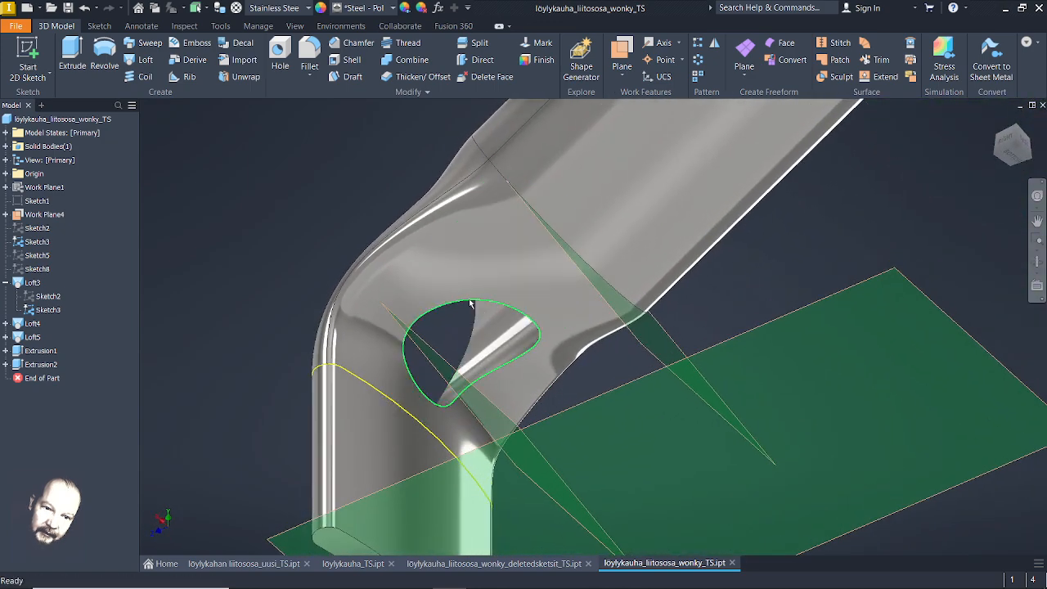
{"action": "middle_click_drag", "start_coordinate": [494, 270], "coordinate": [554, 311], "text": "shift"}
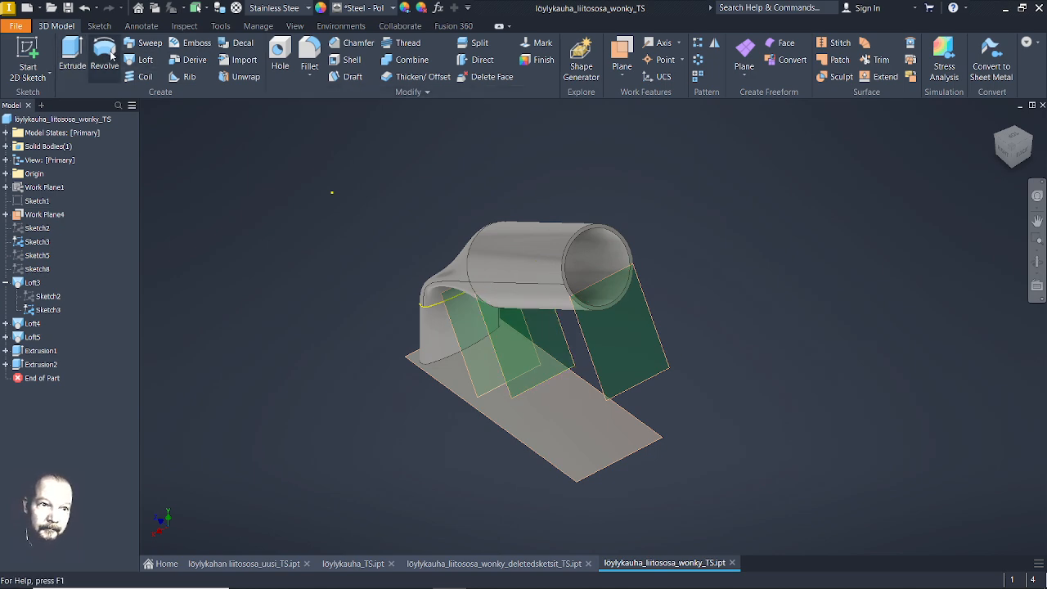
{"action": "left_click", "coordinate": [309, 56]}
{"action": "scroll", "coordinate": [572, 253], "scroll_direction": "up", "scroll_amount": 5}
{"action": "left_click", "coordinate": [574, 254]}
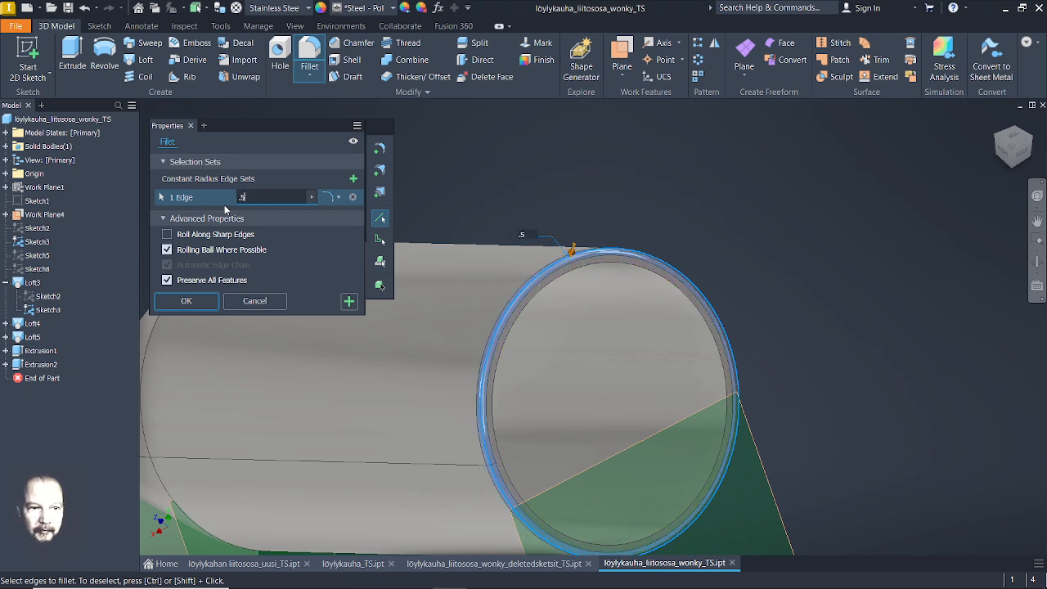
{"action": "left_click", "coordinate": [192, 301]}
Save the part under the name löylykauha_liitososa_wonky_KORJATTU_TS in the rerun folder
{"action": "scroll", "coordinate": [612, 243], "scroll_direction": "down", "scroll_amount": 3}
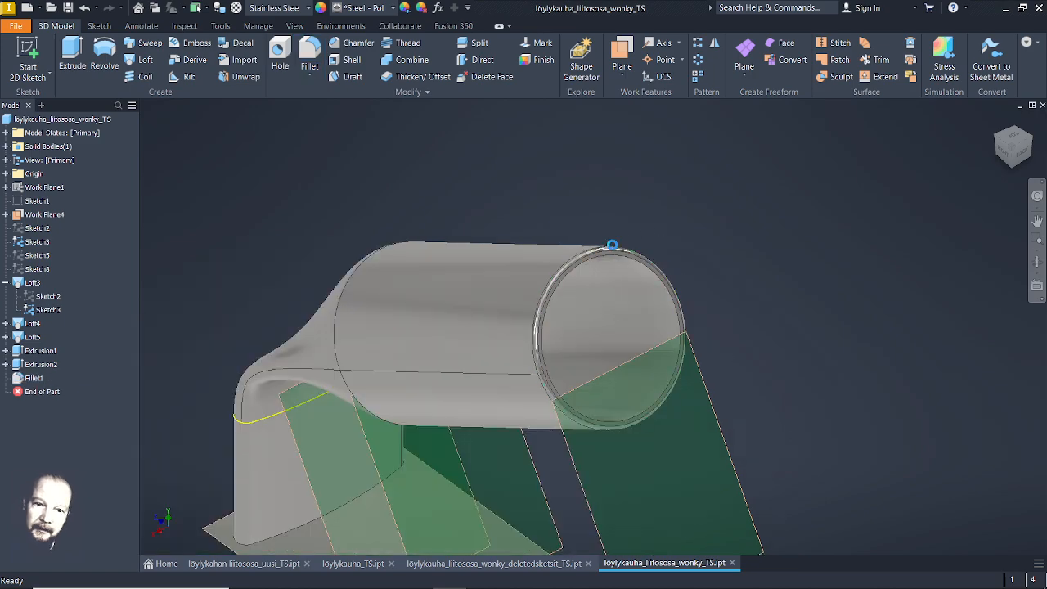
{"action": "middle_click_drag", "start_coordinate": [360, 241], "coordinate": [524, 176]}
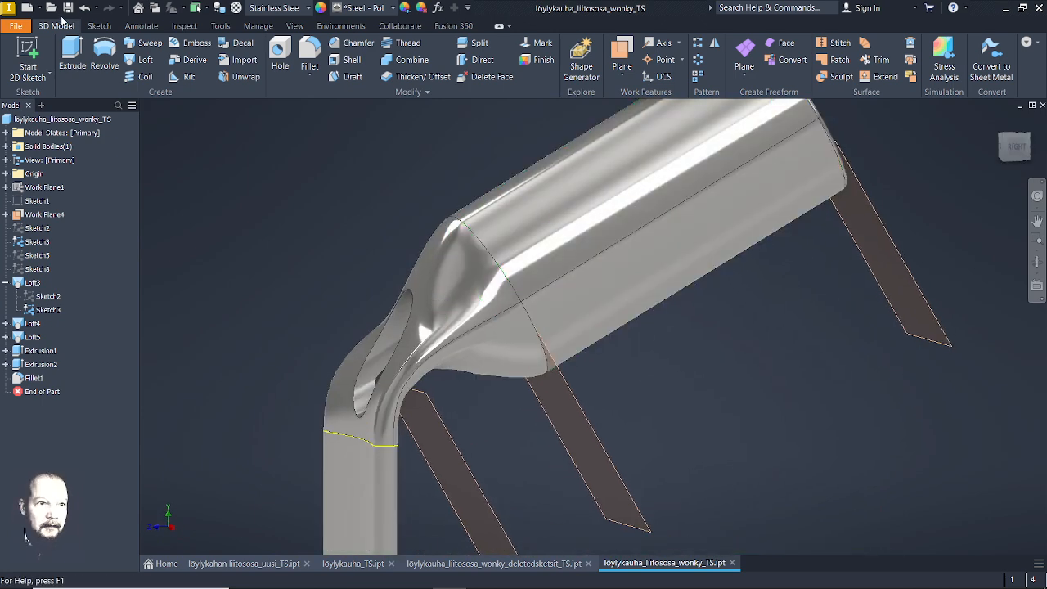
{"action": "left_click", "coordinate": [17, 27]}
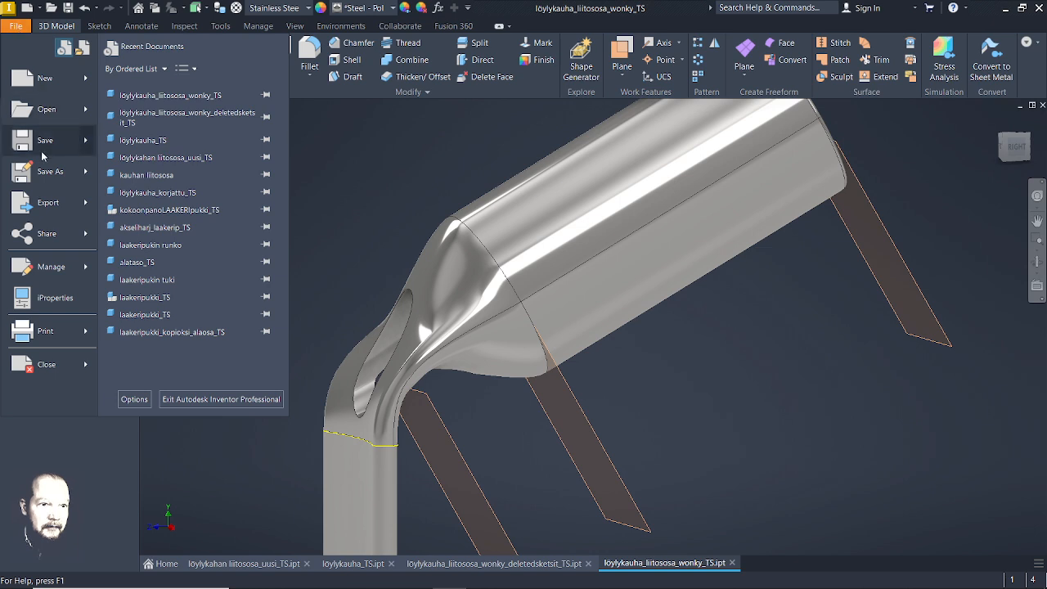
{"action": "mouse_move", "coordinate": [43, 156]}
{"action": "mouse_move", "coordinate": [87, 172]}
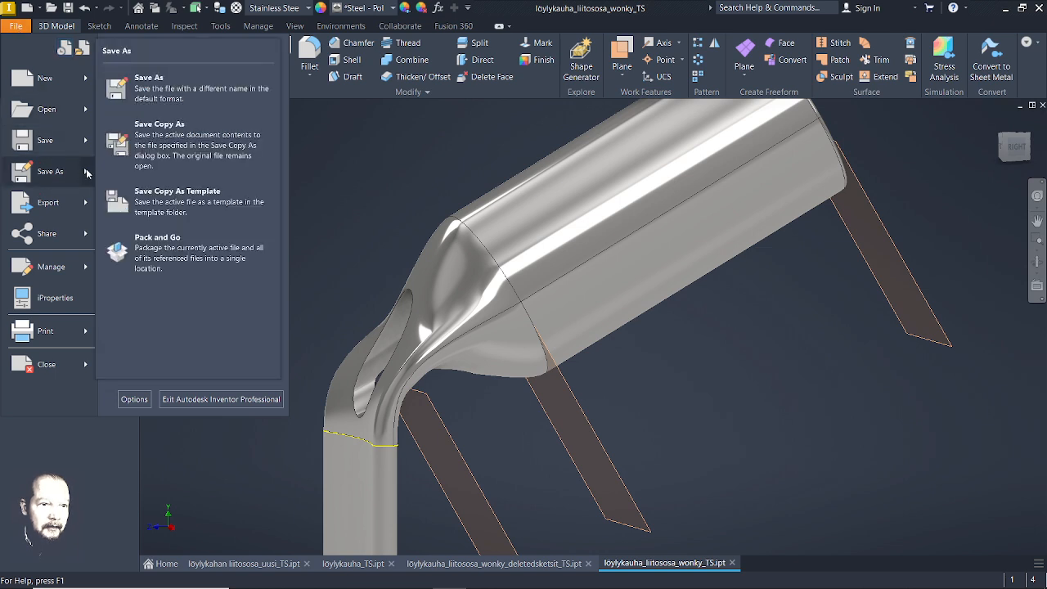
{"action": "left_click", "coordinate": [151, 90]}
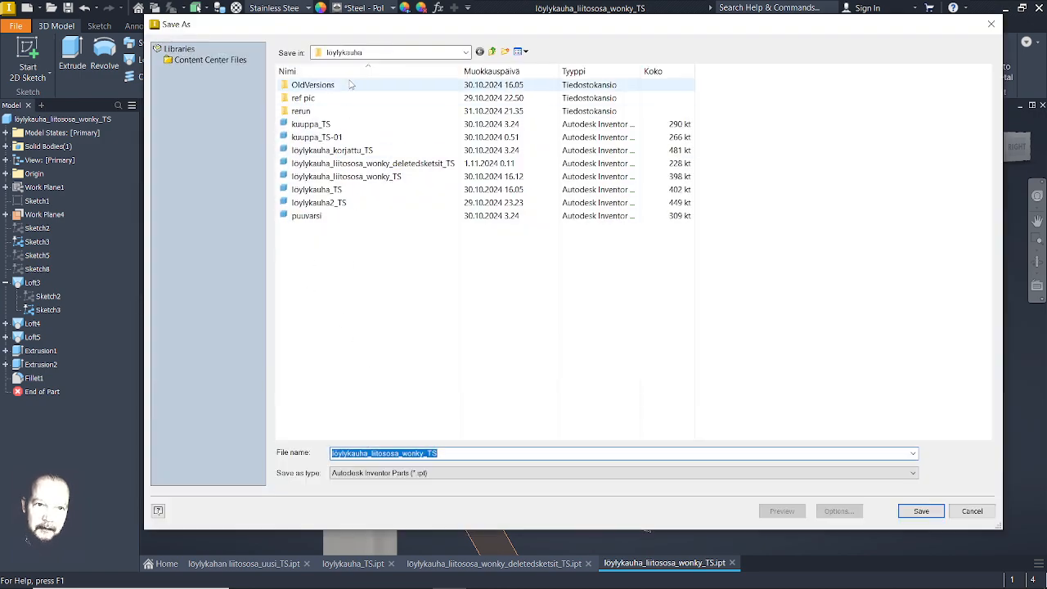
{"action": "double_click", "coordinate": [326, 111]}
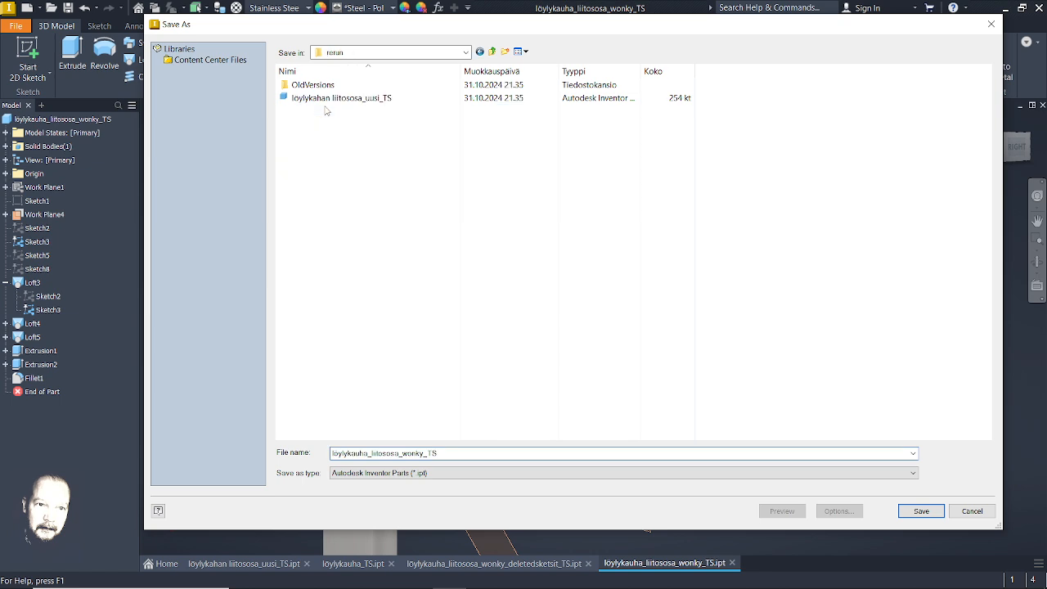
{"action": "left_click", "coordinate": [427, 454]}
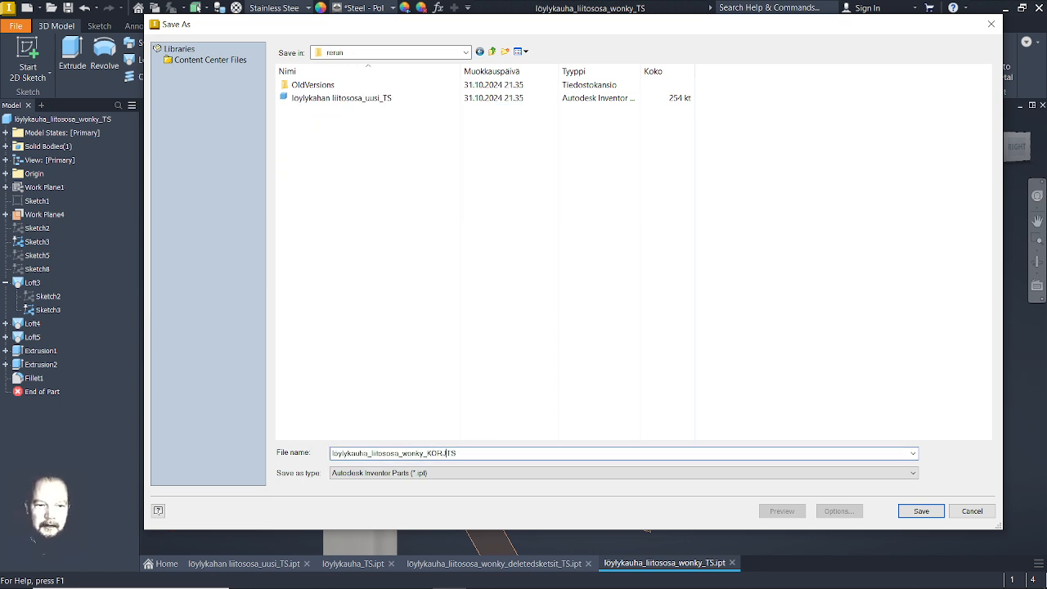
{"action": "type", "text": "KORJATTU"}
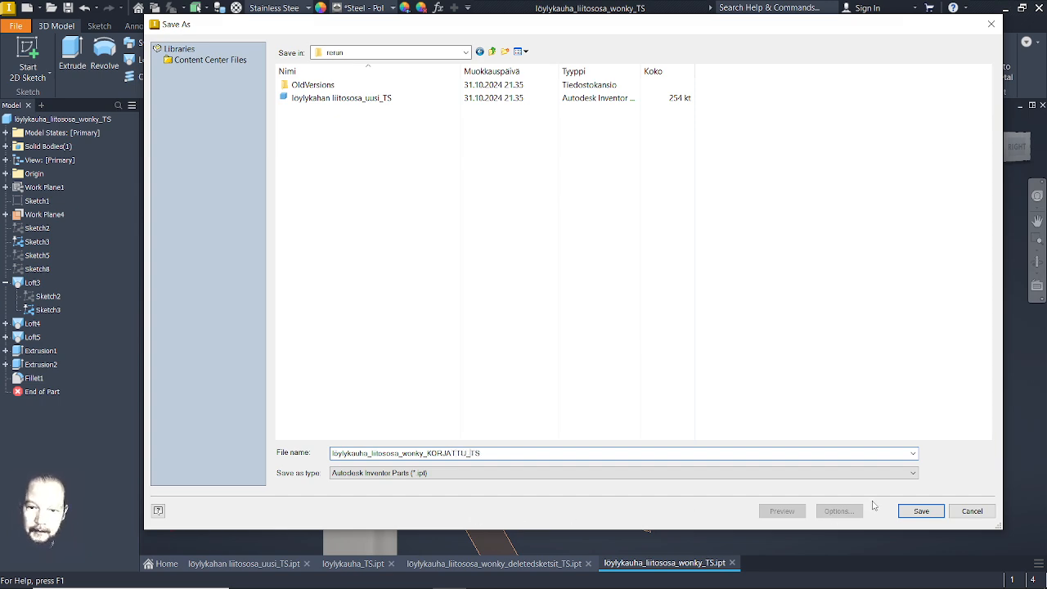
{"action": "left_click", "coordinate": [921, 511]}
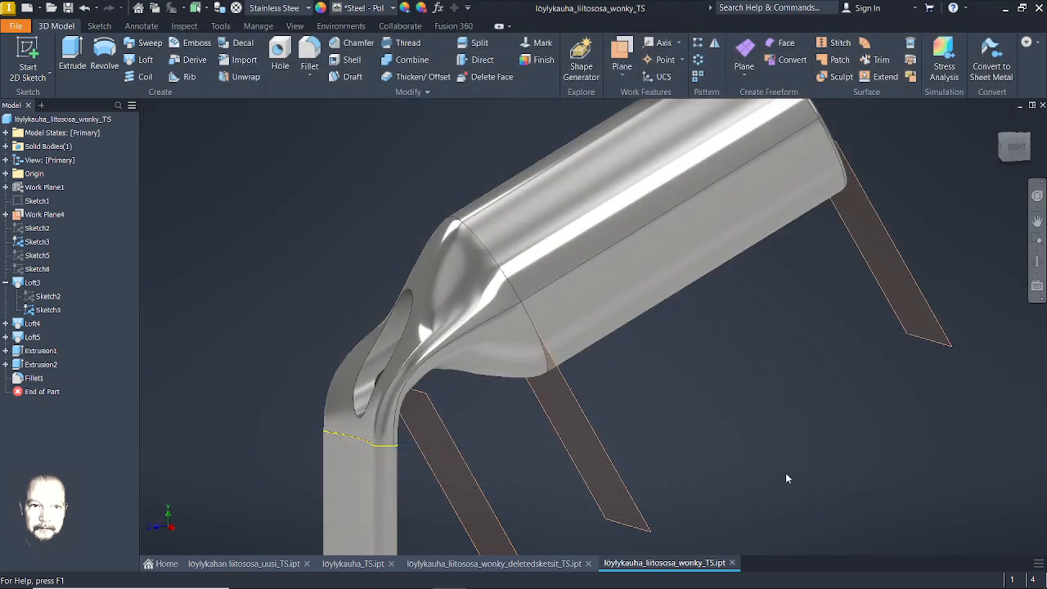
{"action": "key", "text": "alt+Tab"}
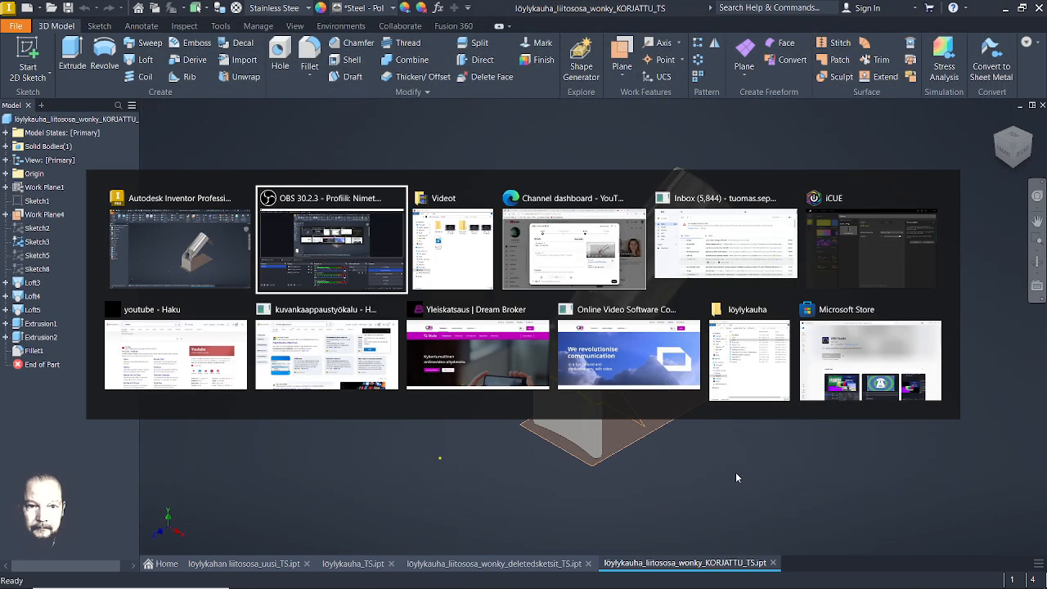